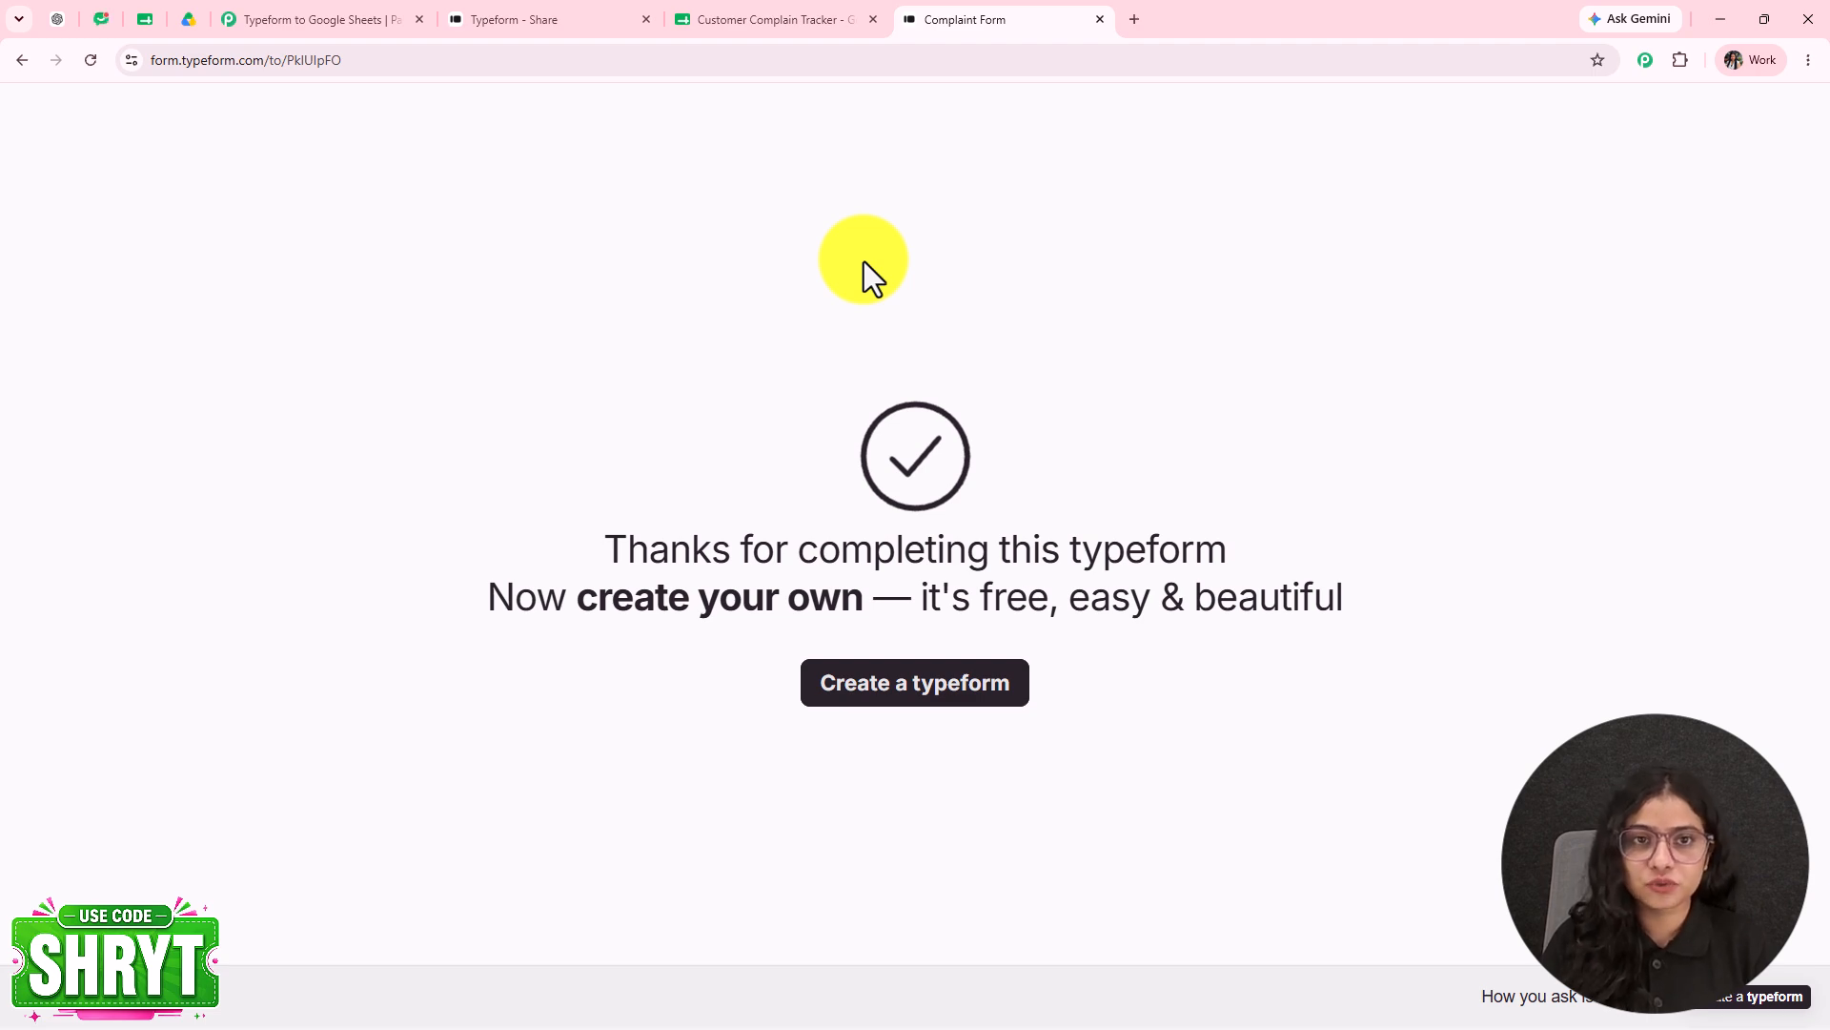
# - Look over the Customer Complain Tracker rows, then switch to the Typeform to Google Sheets workflow
pyautogui.click(736, 20)
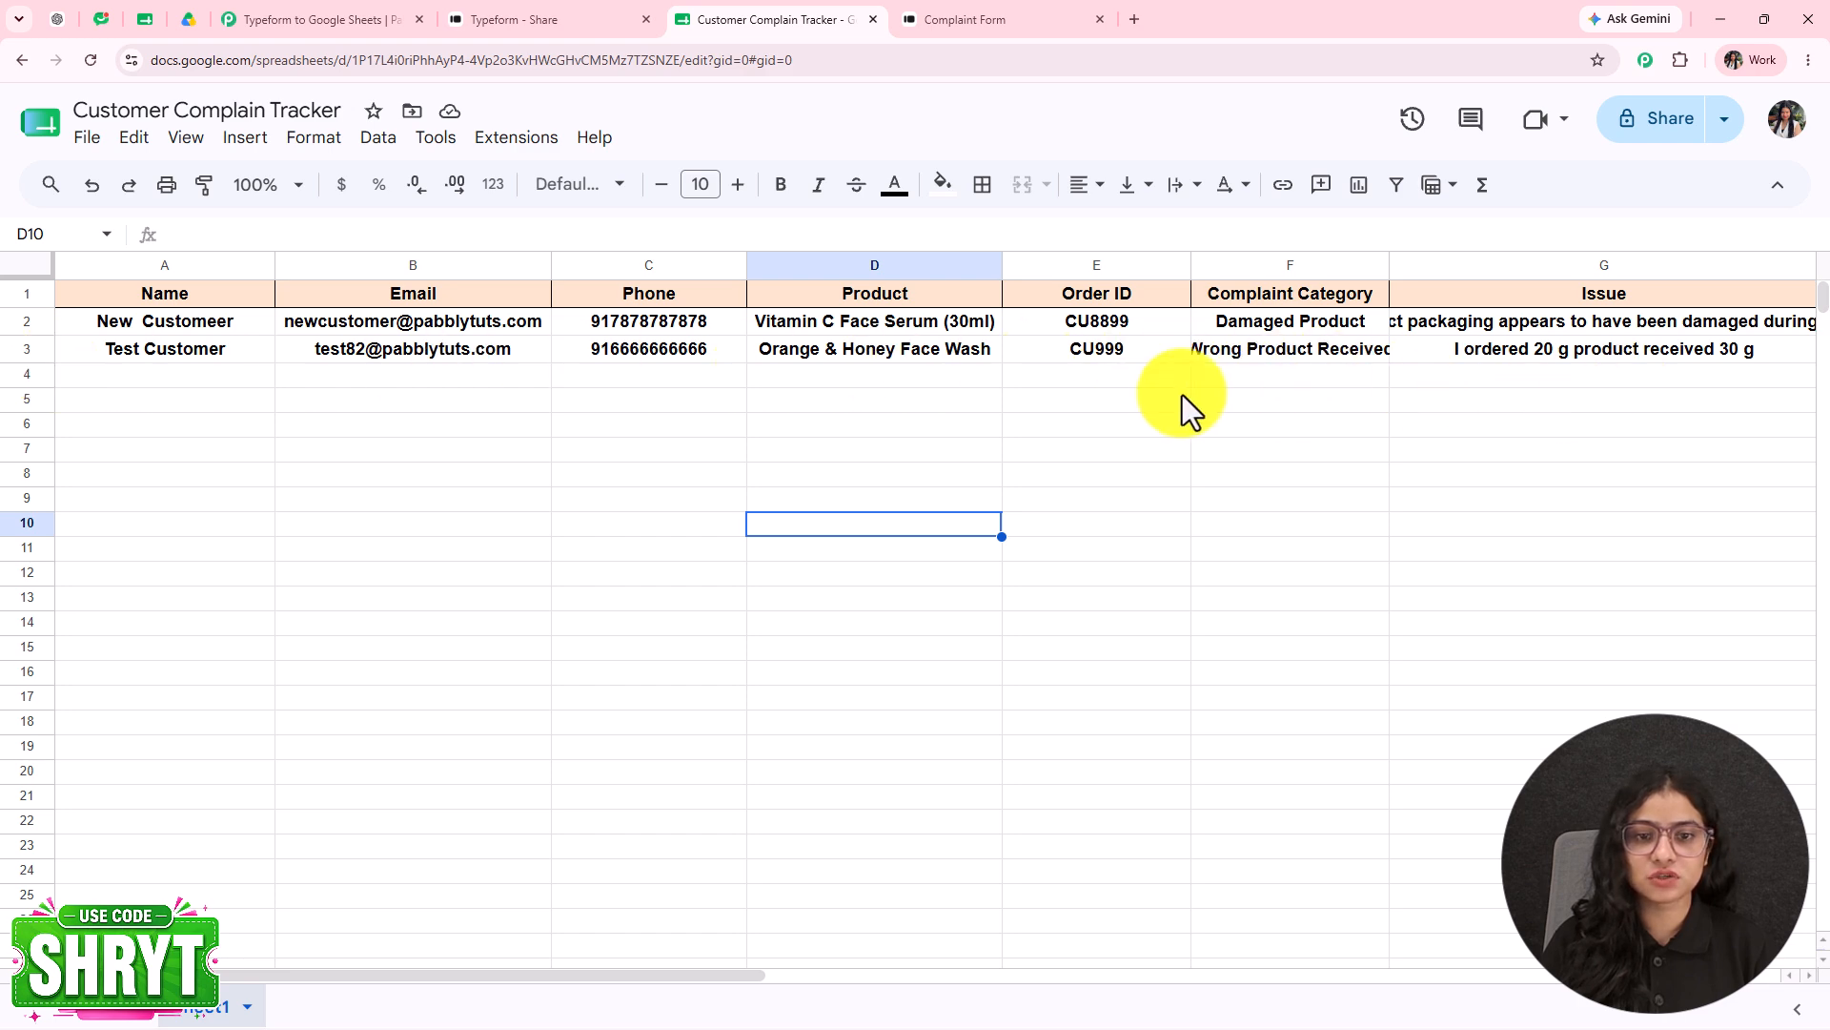
pyautogui.moveTo(400, 975)
pyautogui.mouseDown()
pyautogui.moveTo(616, 990)
pyautogui.moveTo(405, 977)
pyautogui.mouseUp()
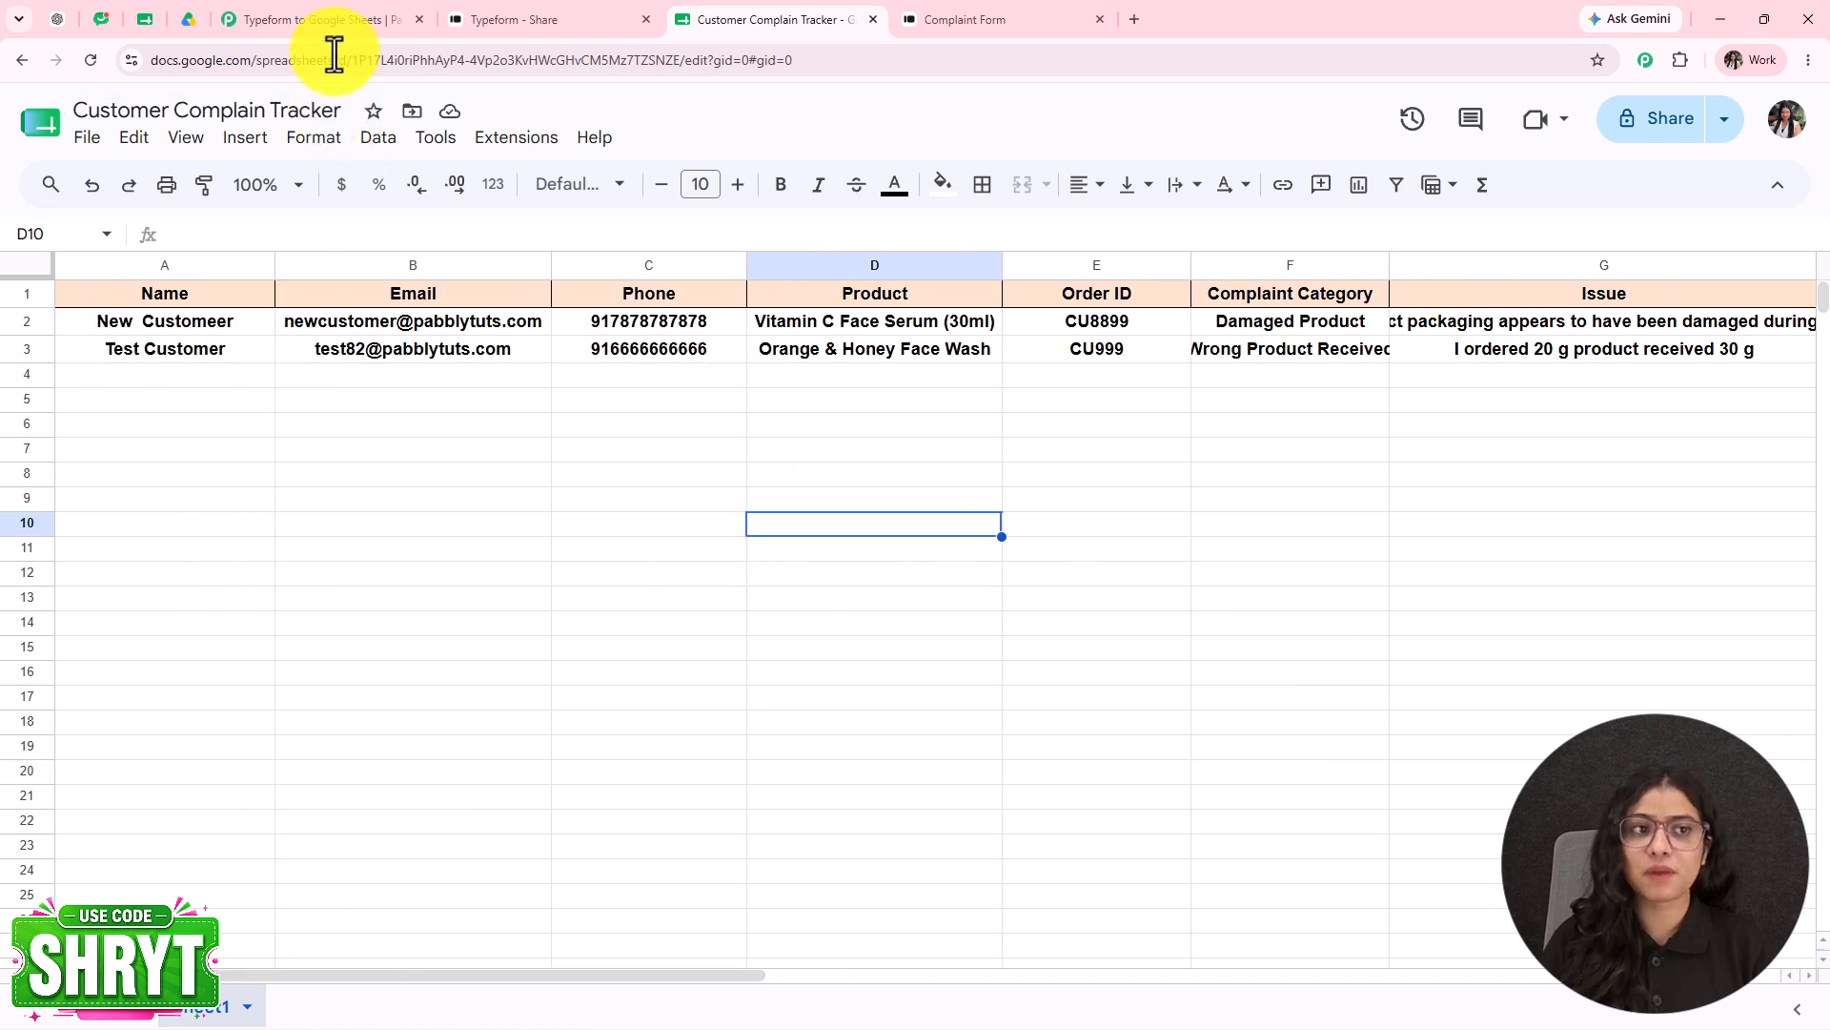
pyautogui.click(340, 20)
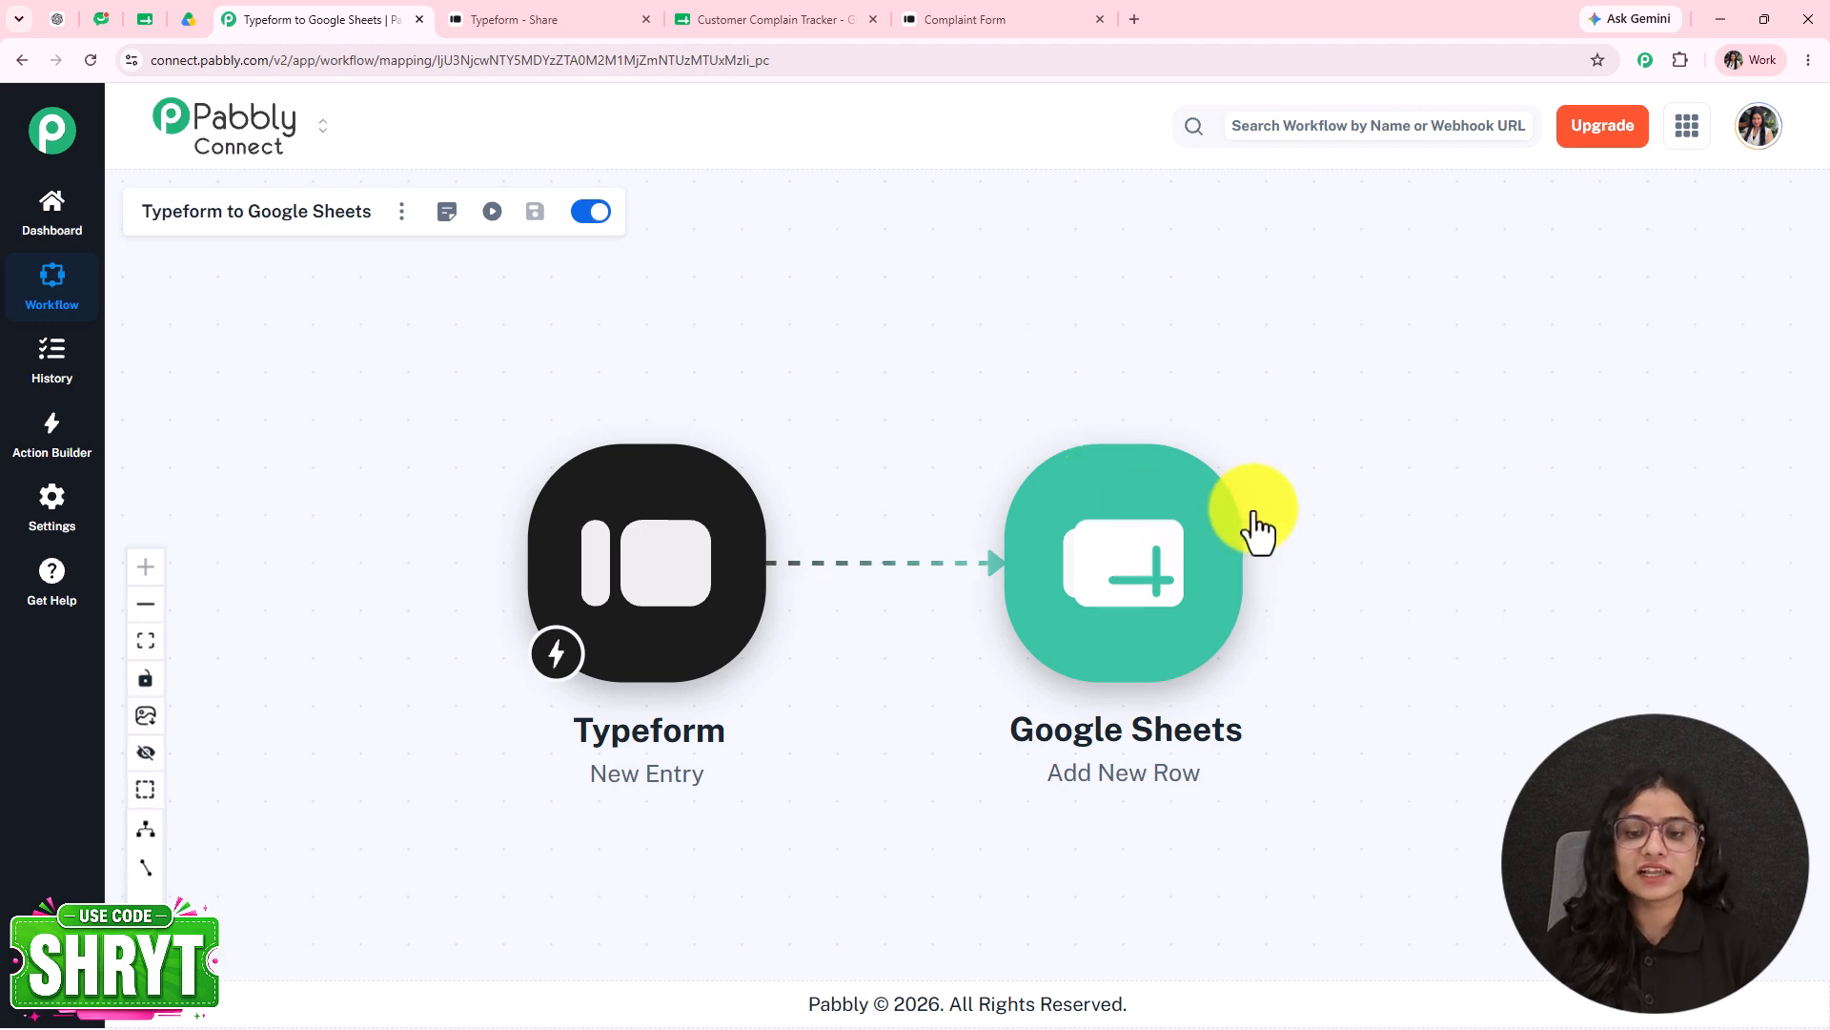
# - Switch back to the Customer Complain Tracker sheet with its two complaint rows
pyautogui.click(734, 19)
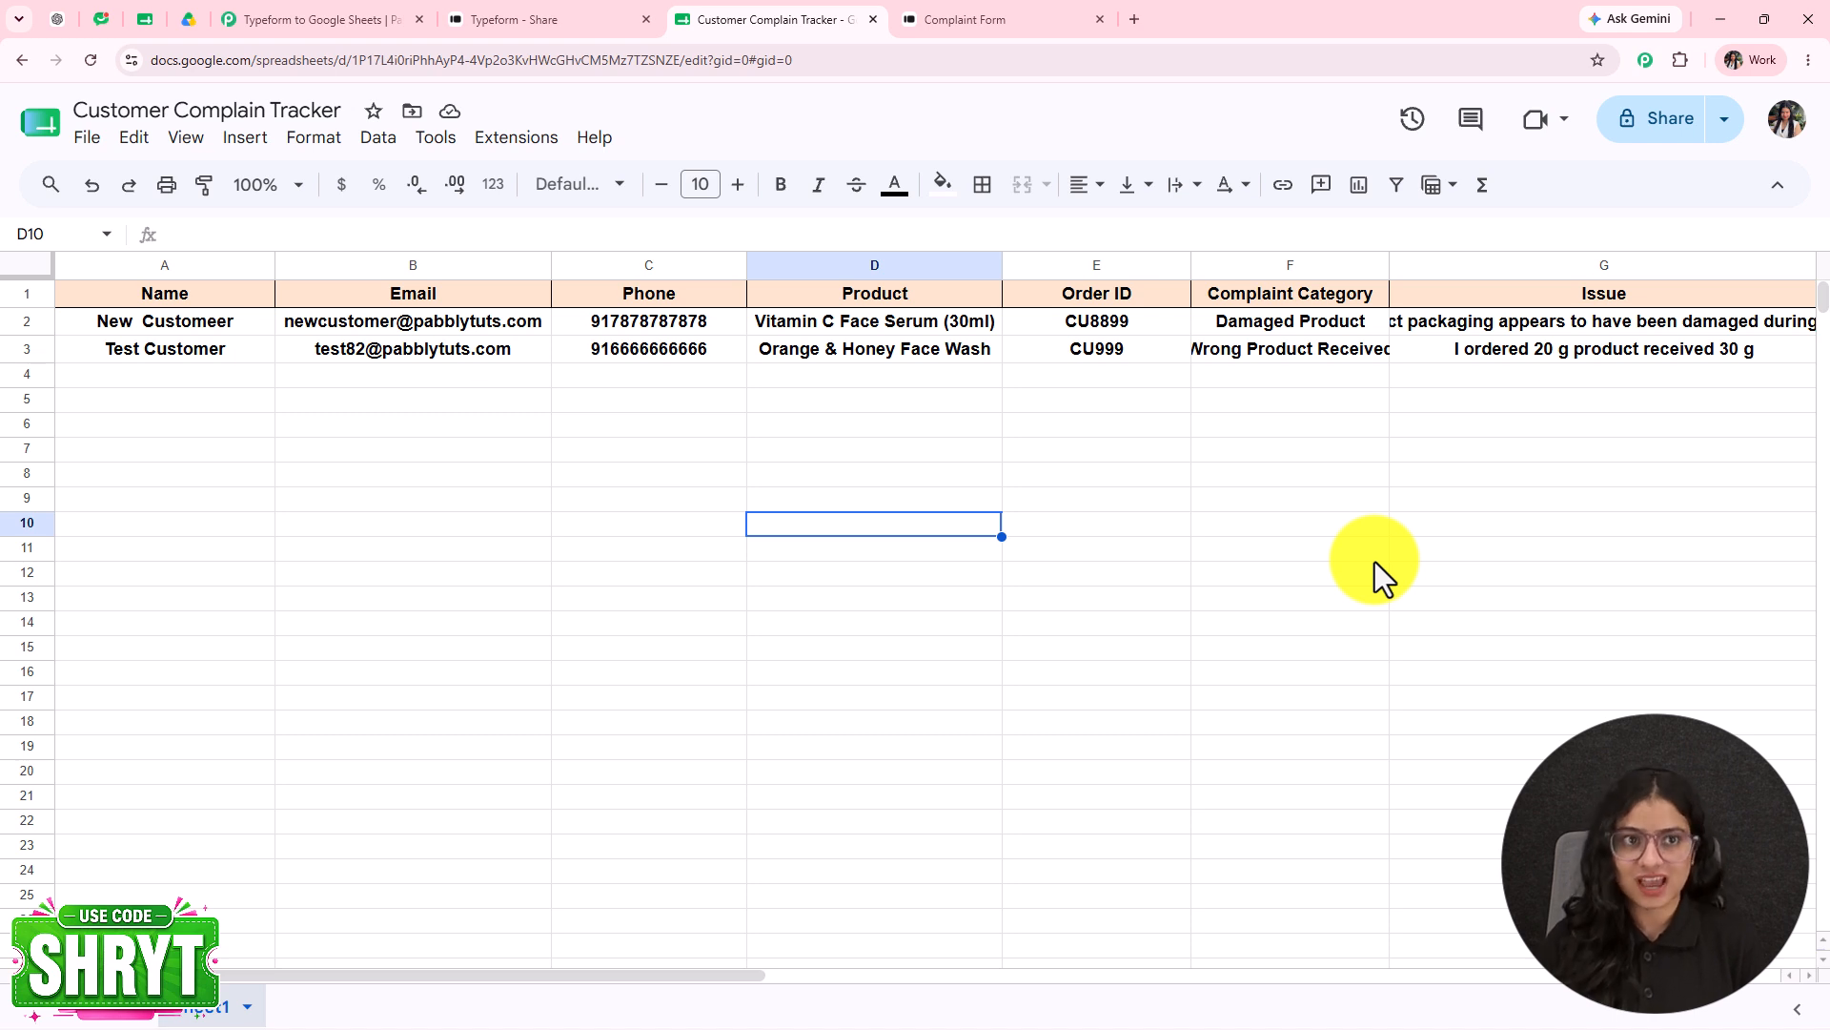
# - Return to the Typeform to Google Sheets workflow tab
pyautogui.click(395, 18)
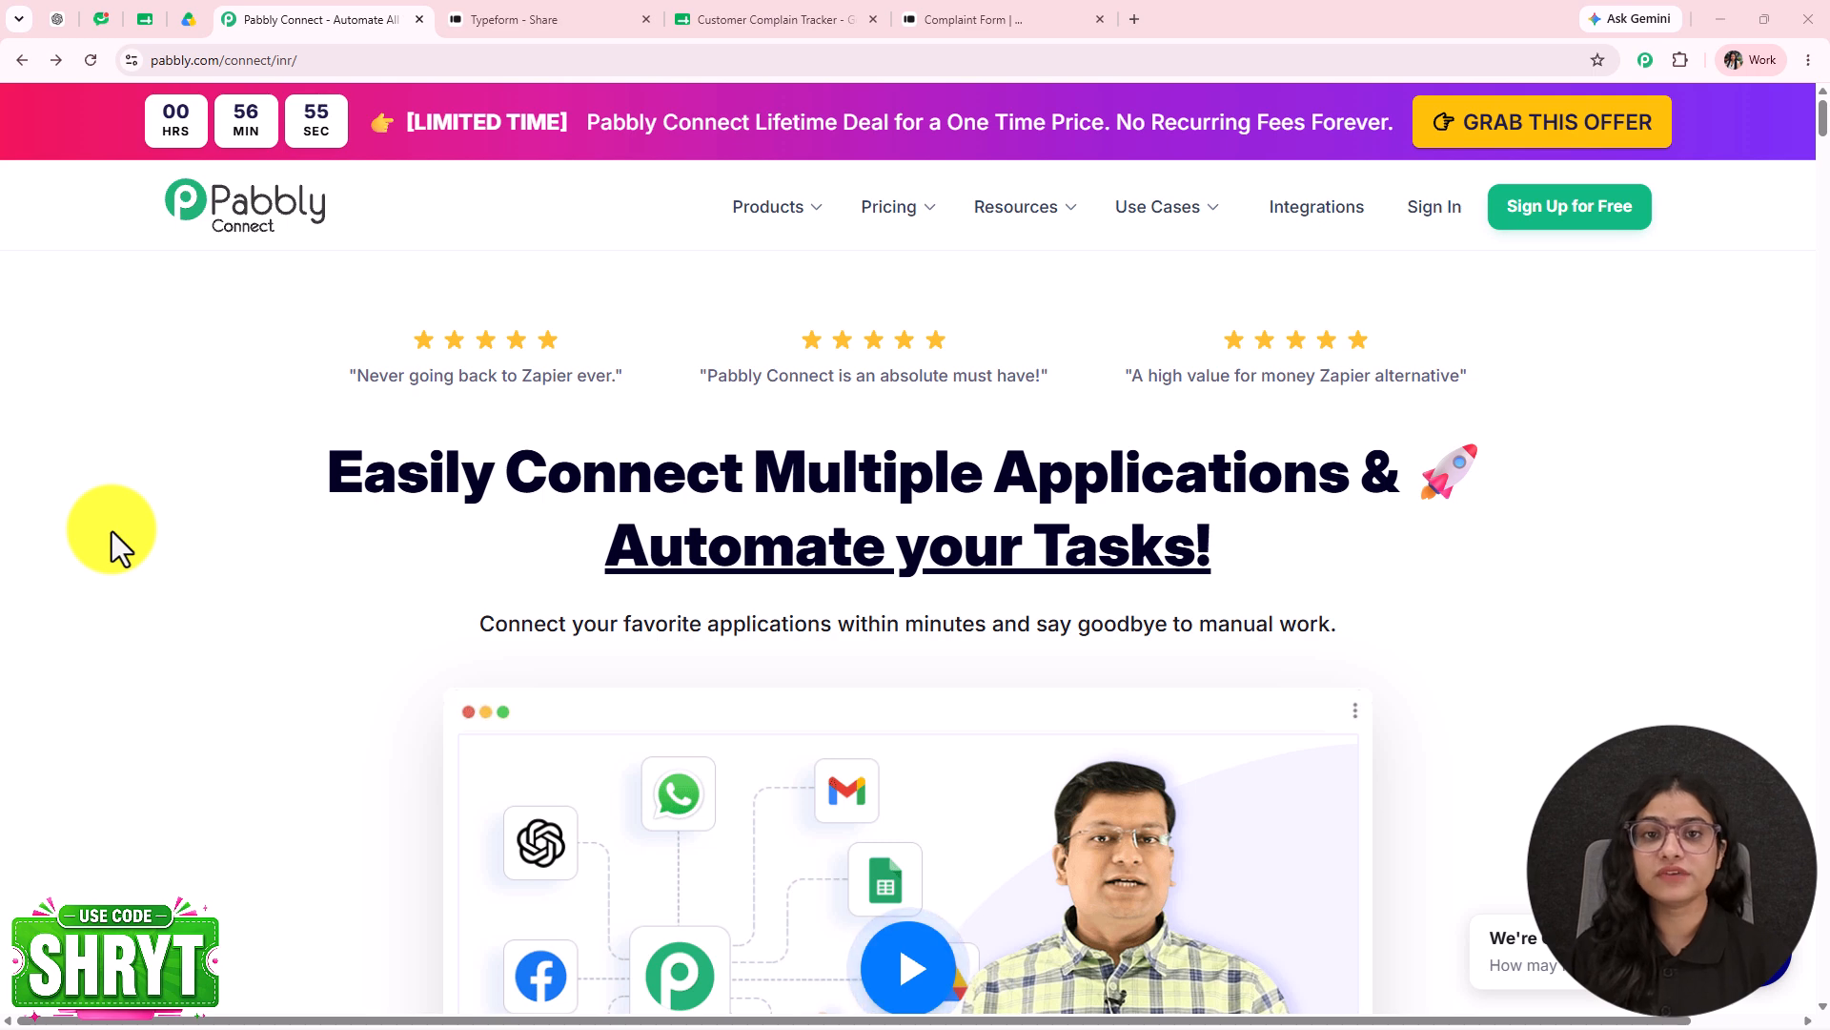
pyautogui.click(277, 59)
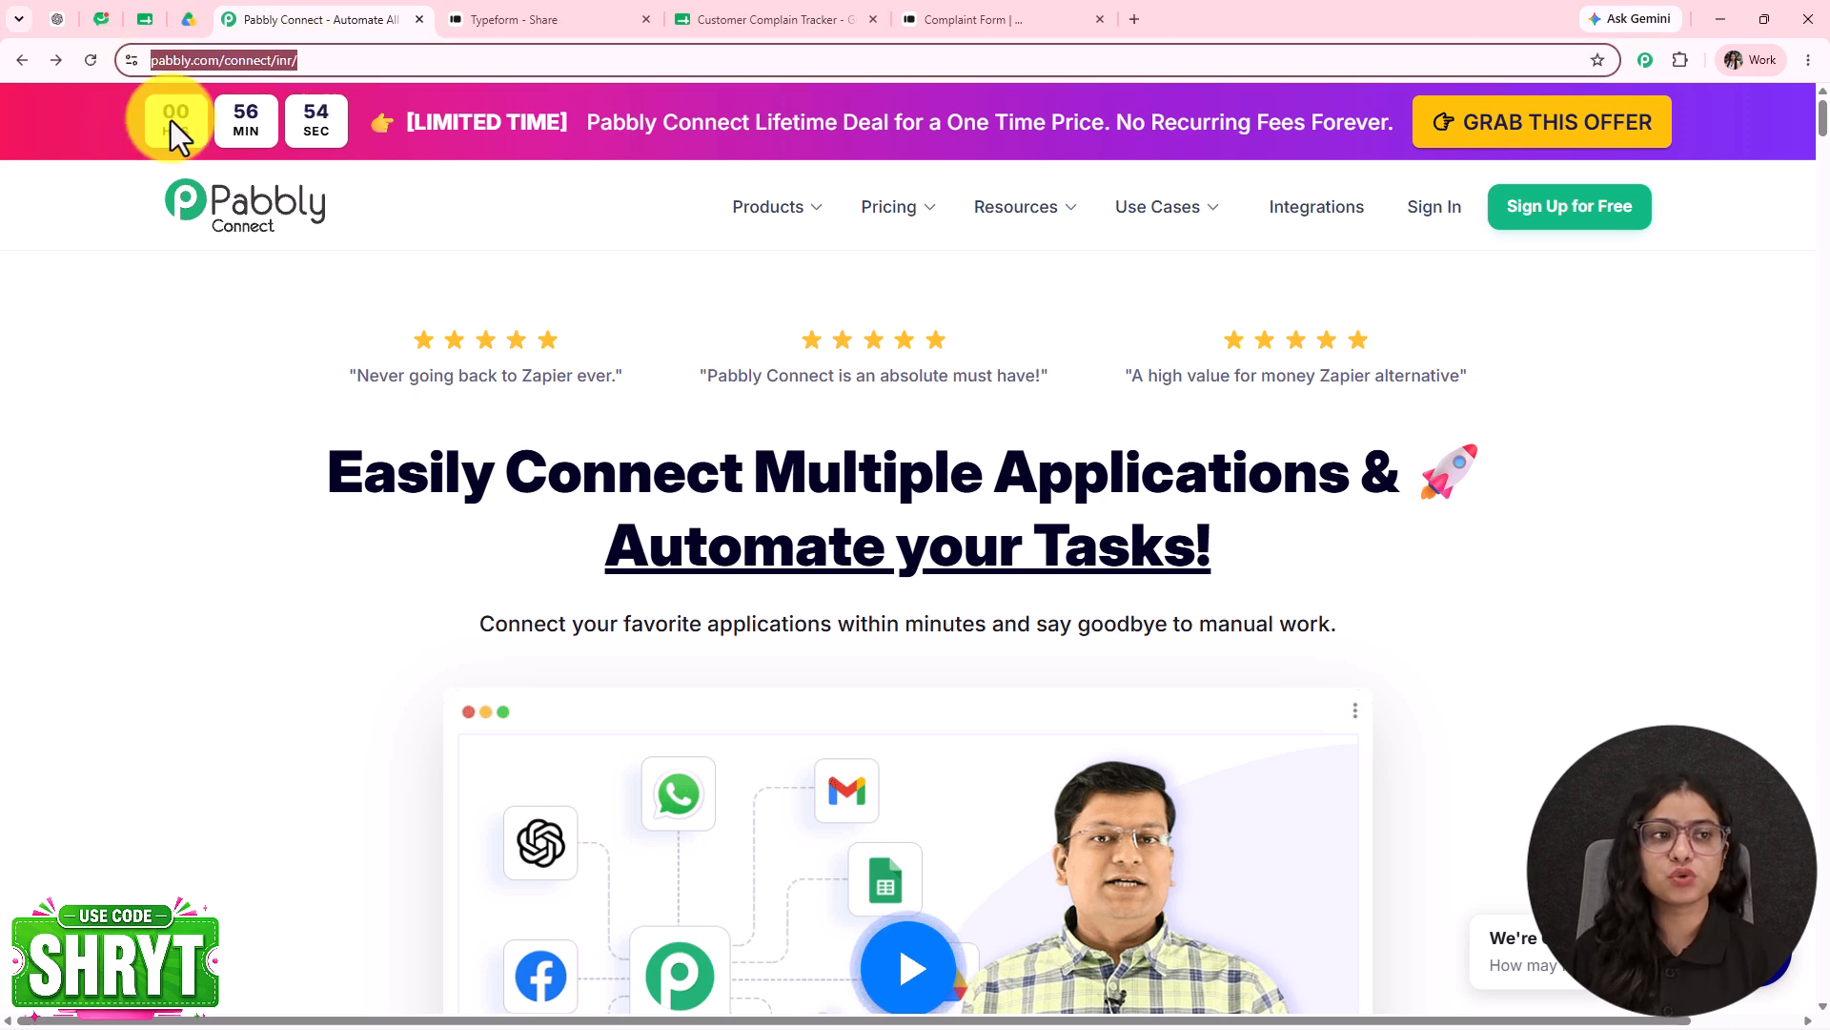
pyautogui.click(266, 616)
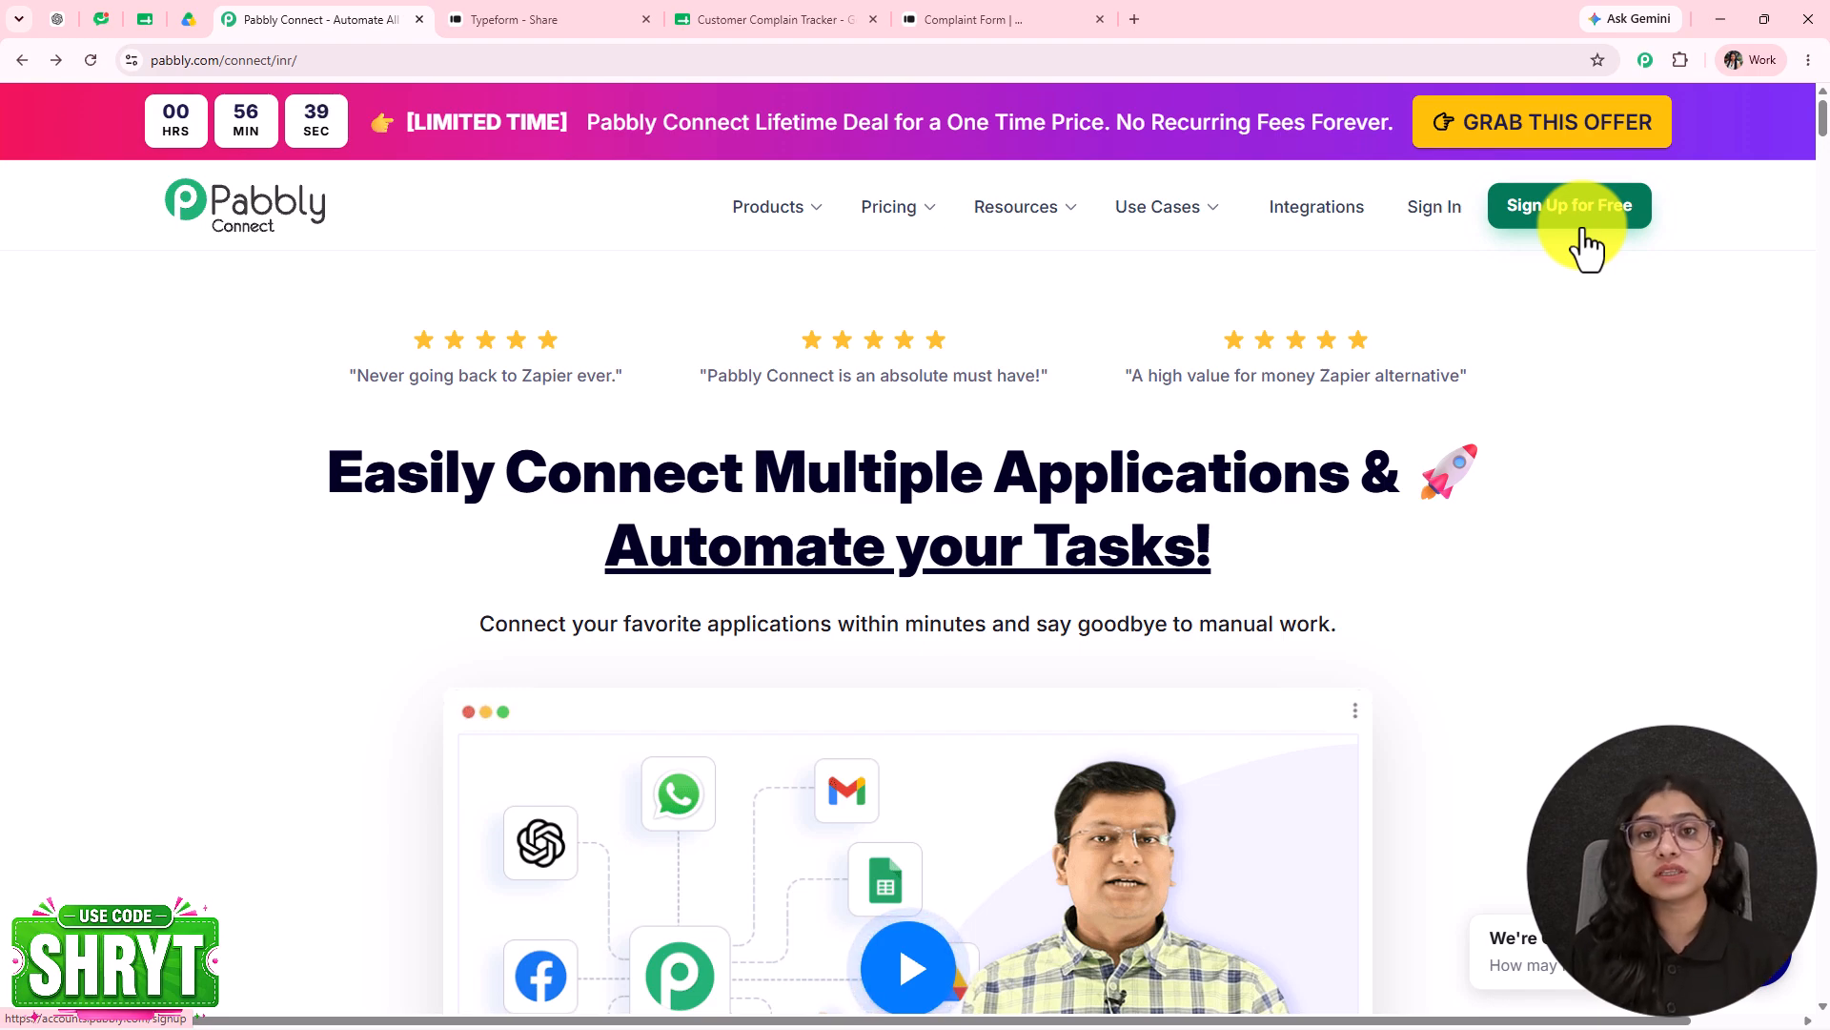
pyautogui.scroll(-10, 1496, 755)
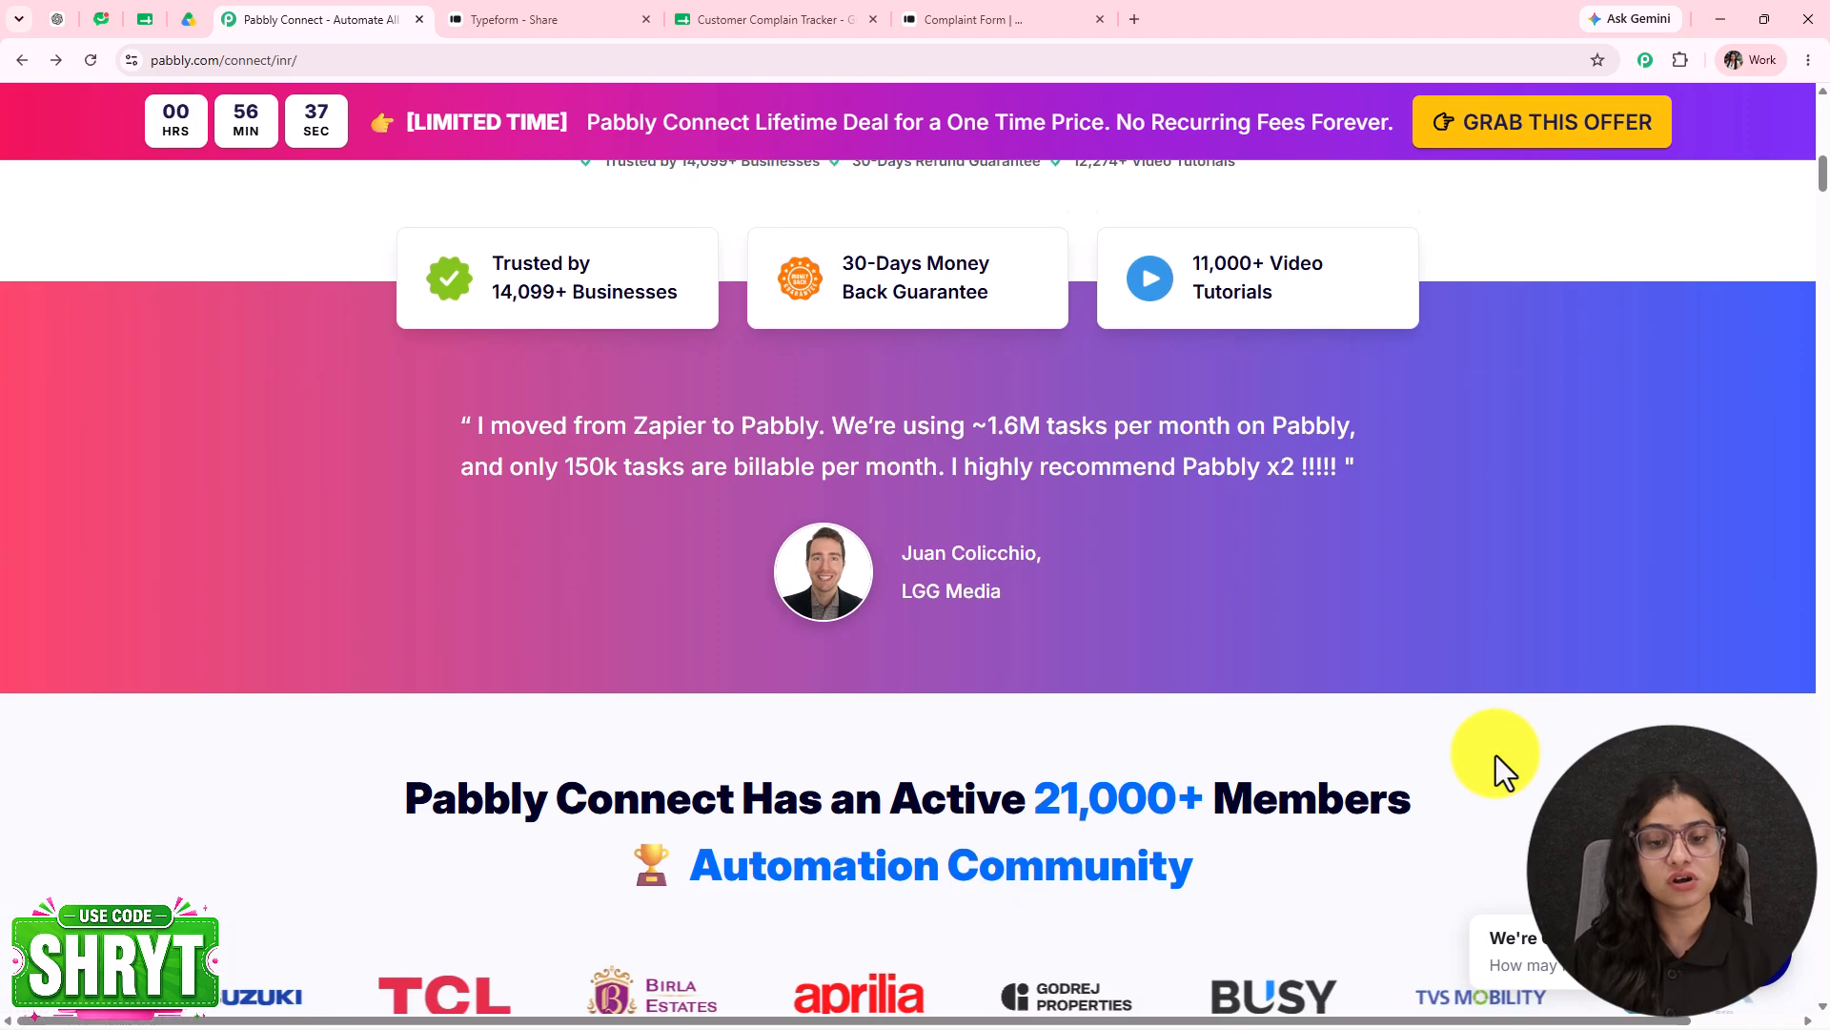
pyautogui.scroll(-15, 1496, 755)
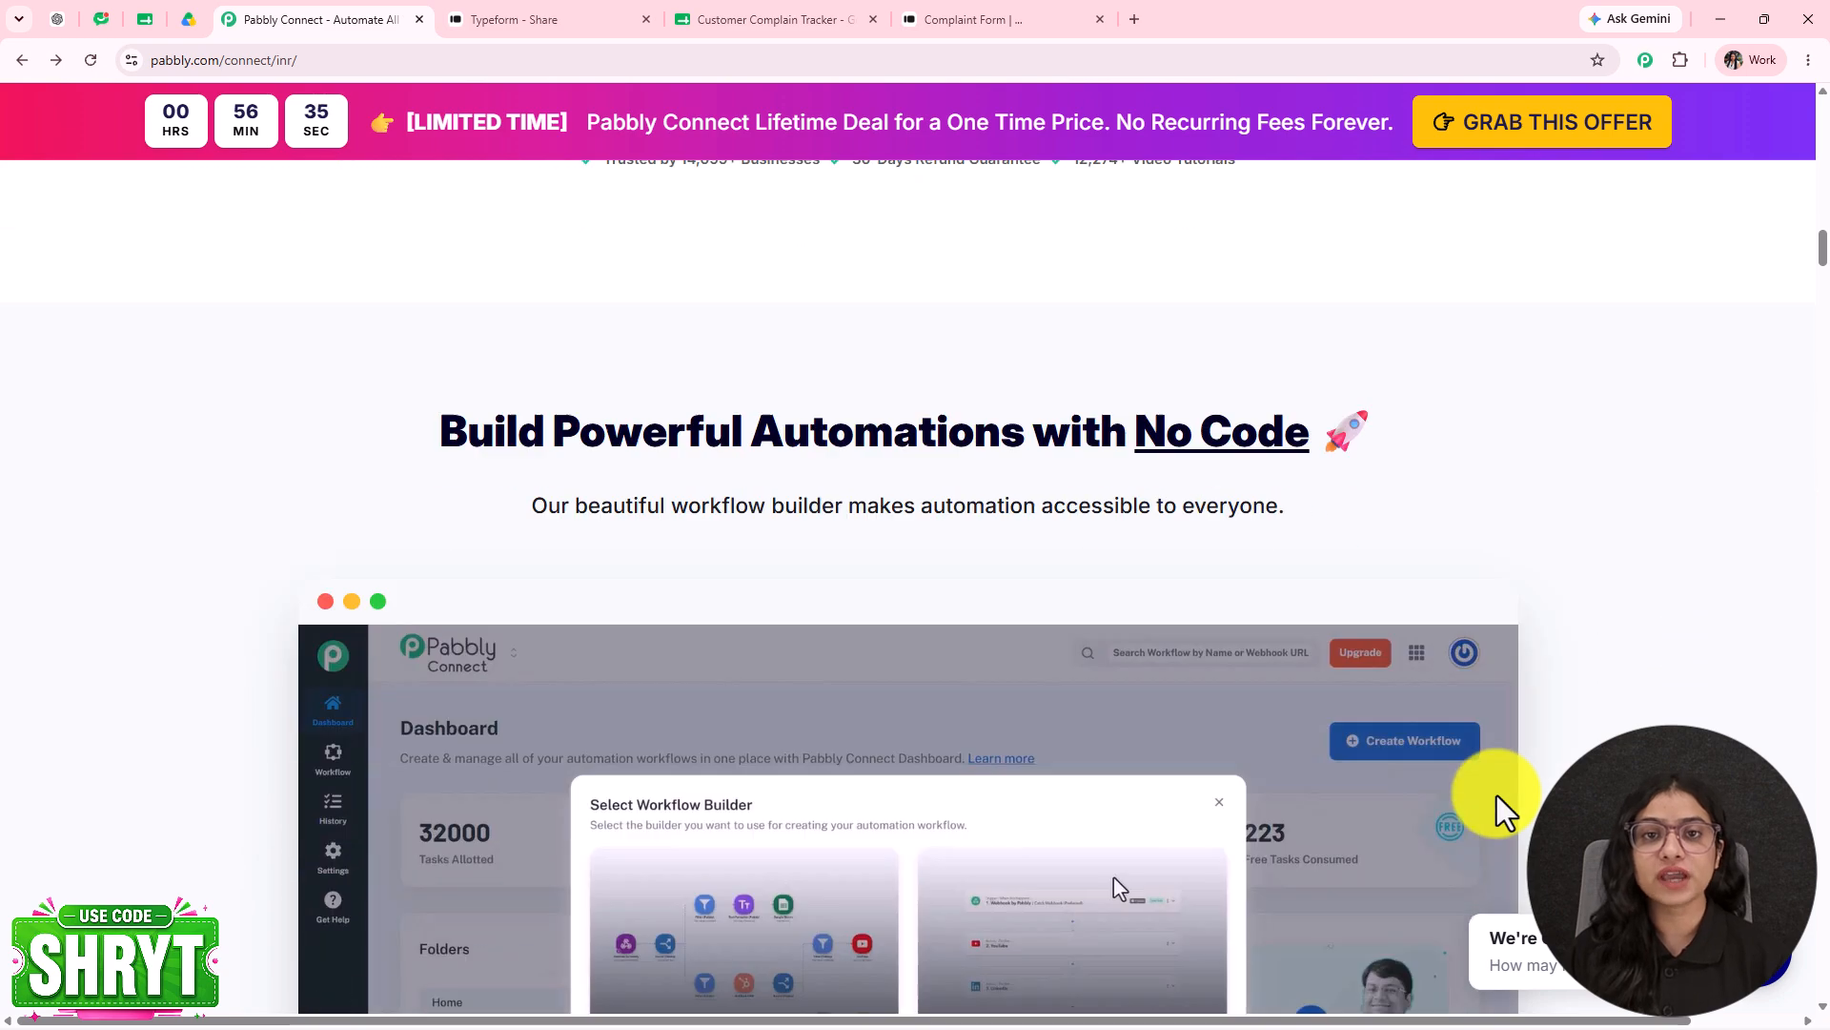
pyautogui.scroll(-10, 1496, 795)
pyautogui.scroll(3, 1497, 795)
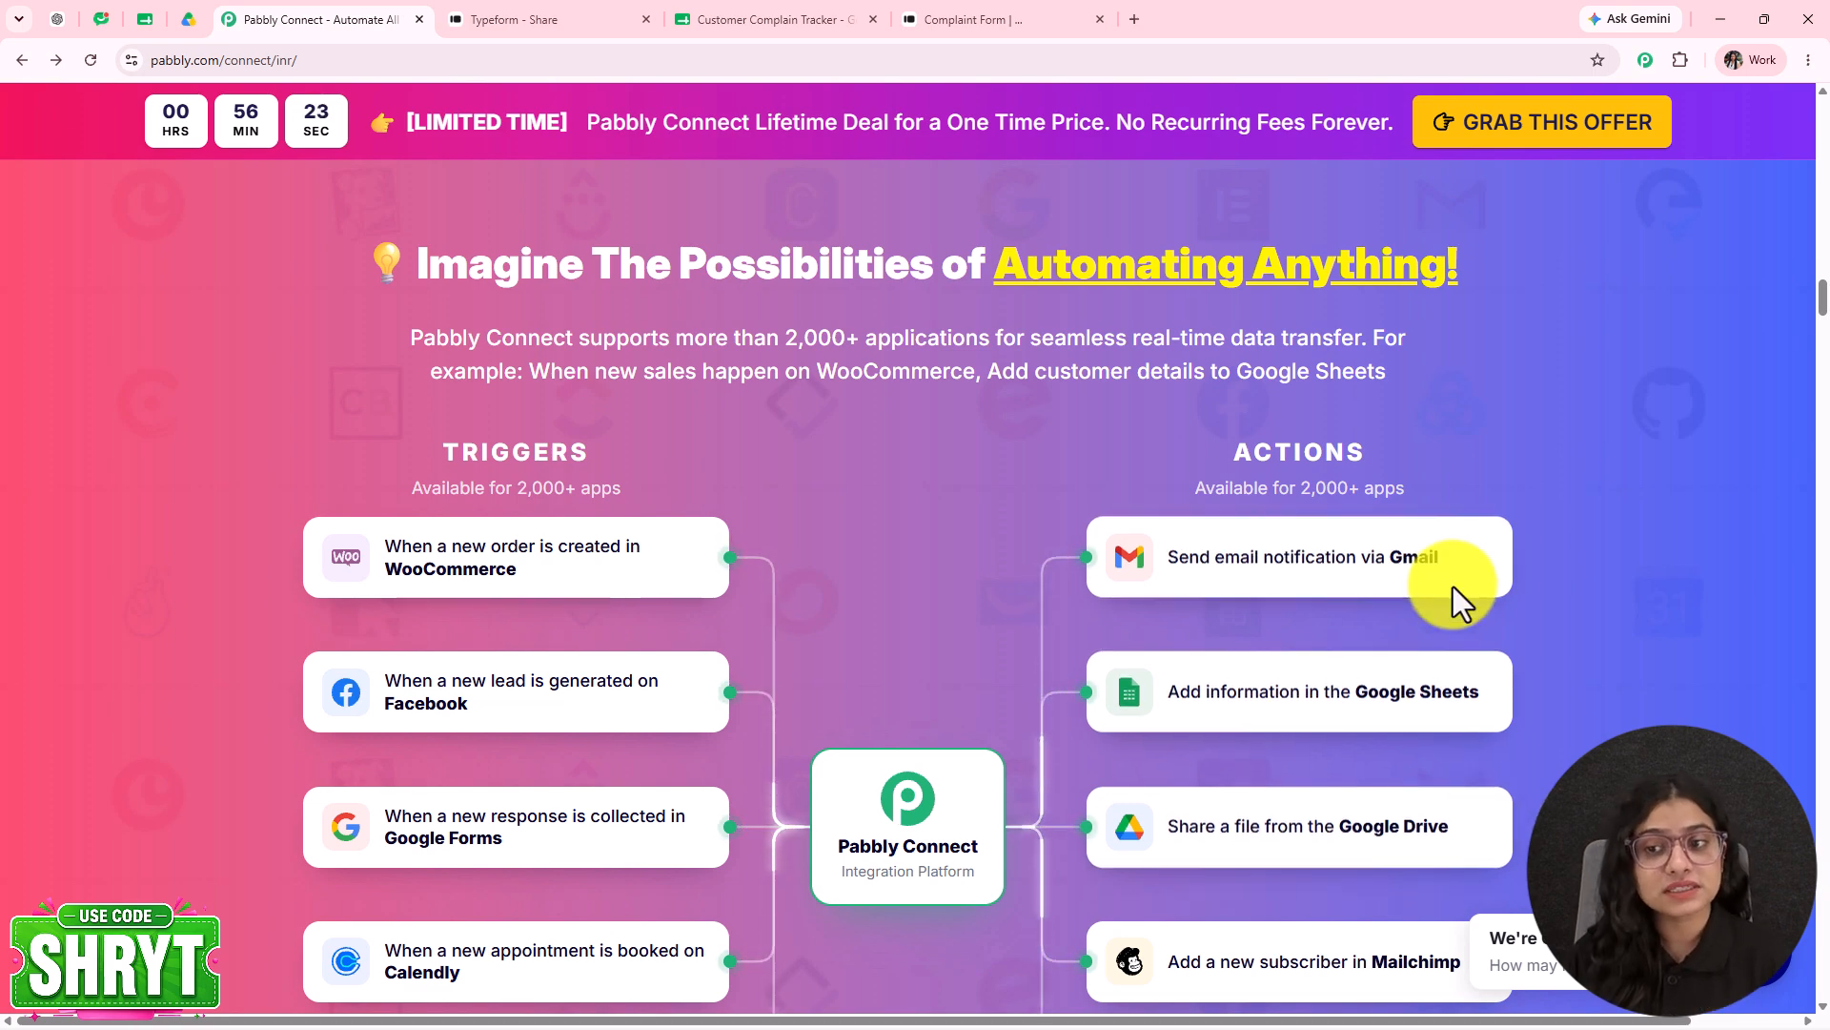
pyautogui.scroll(6, 1455, 585)
pyautogui.scroll(15, 1457, 581)
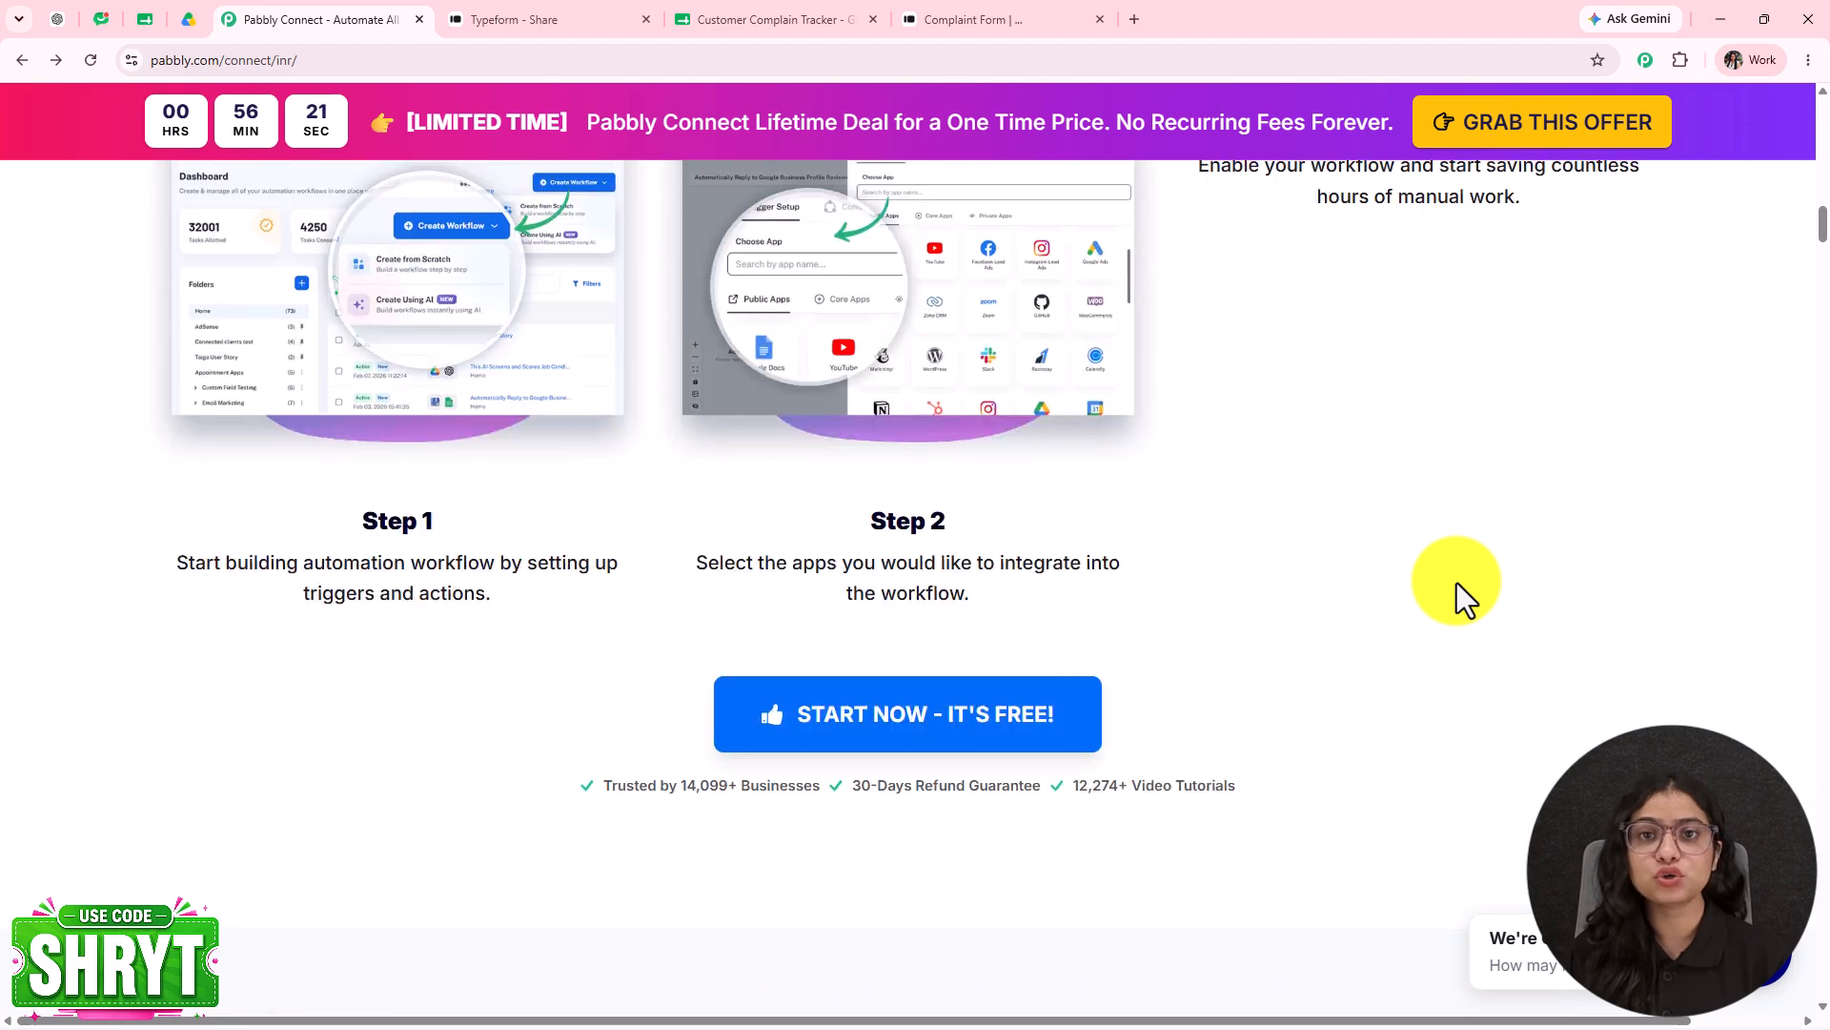
pyautogui.scroll(20, 1456, 581)
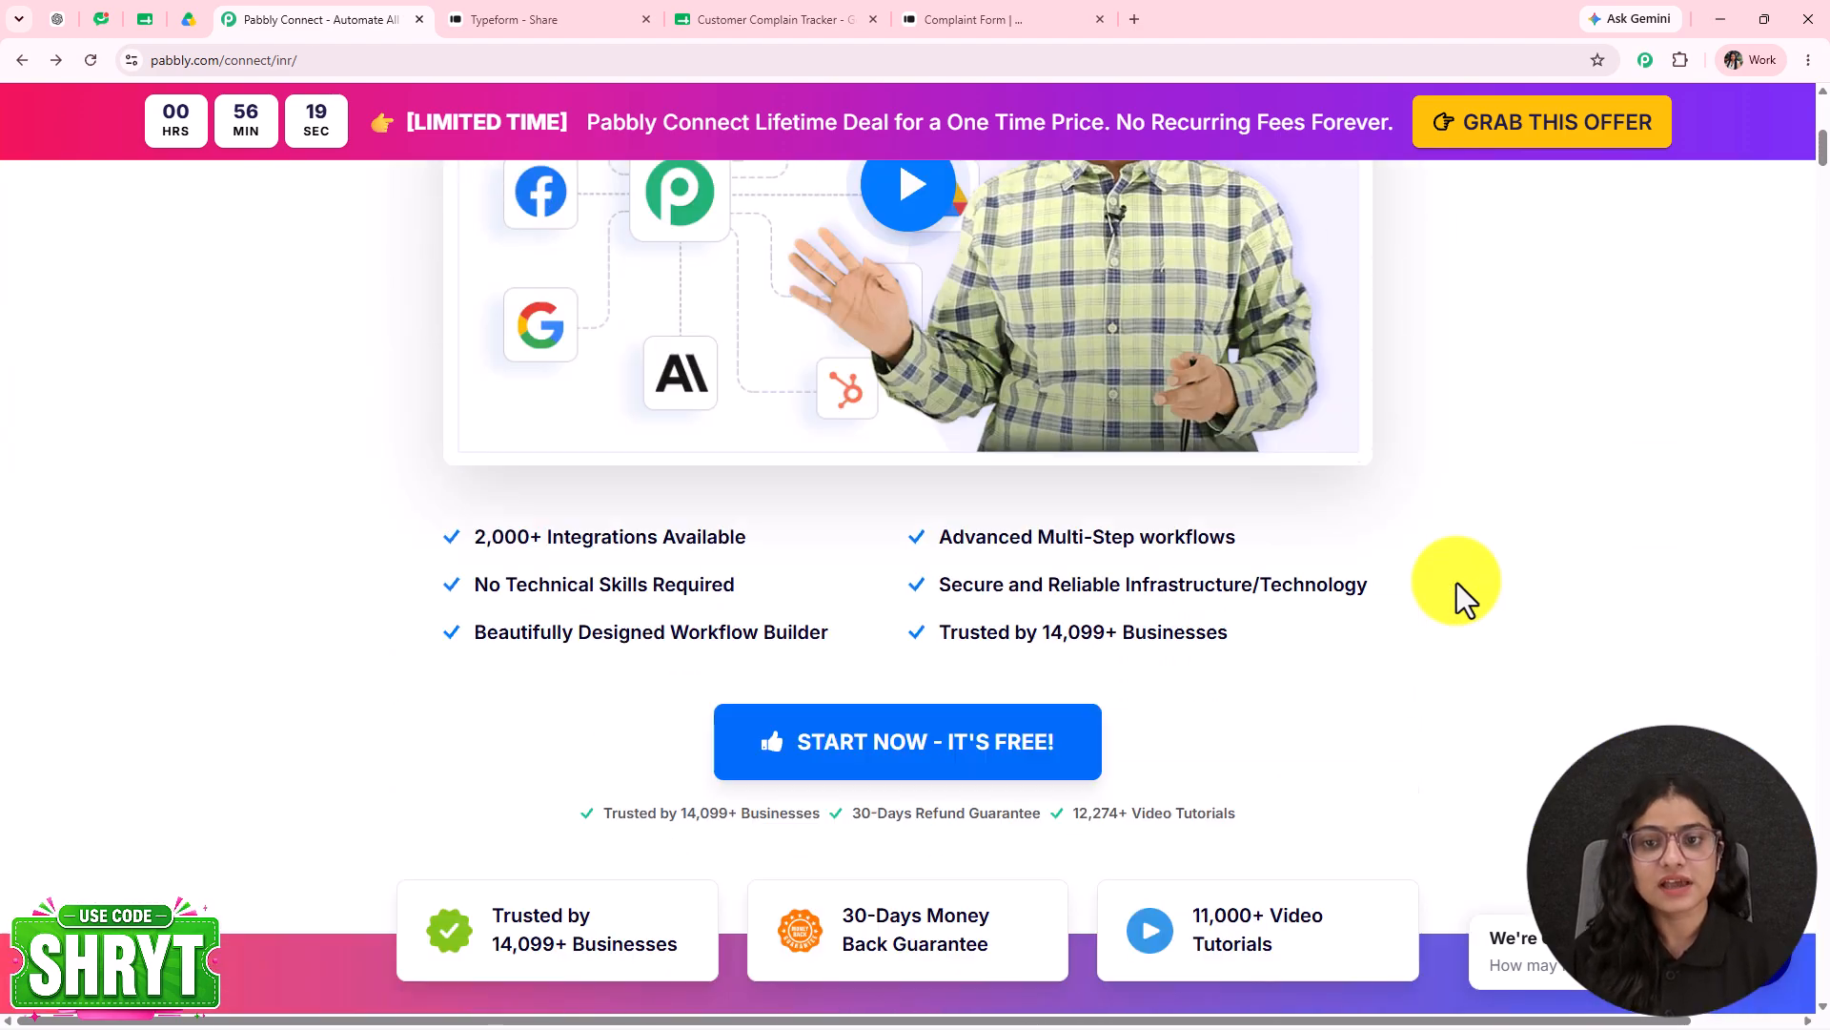
pyautogui.scroll(2, 1456, 581)
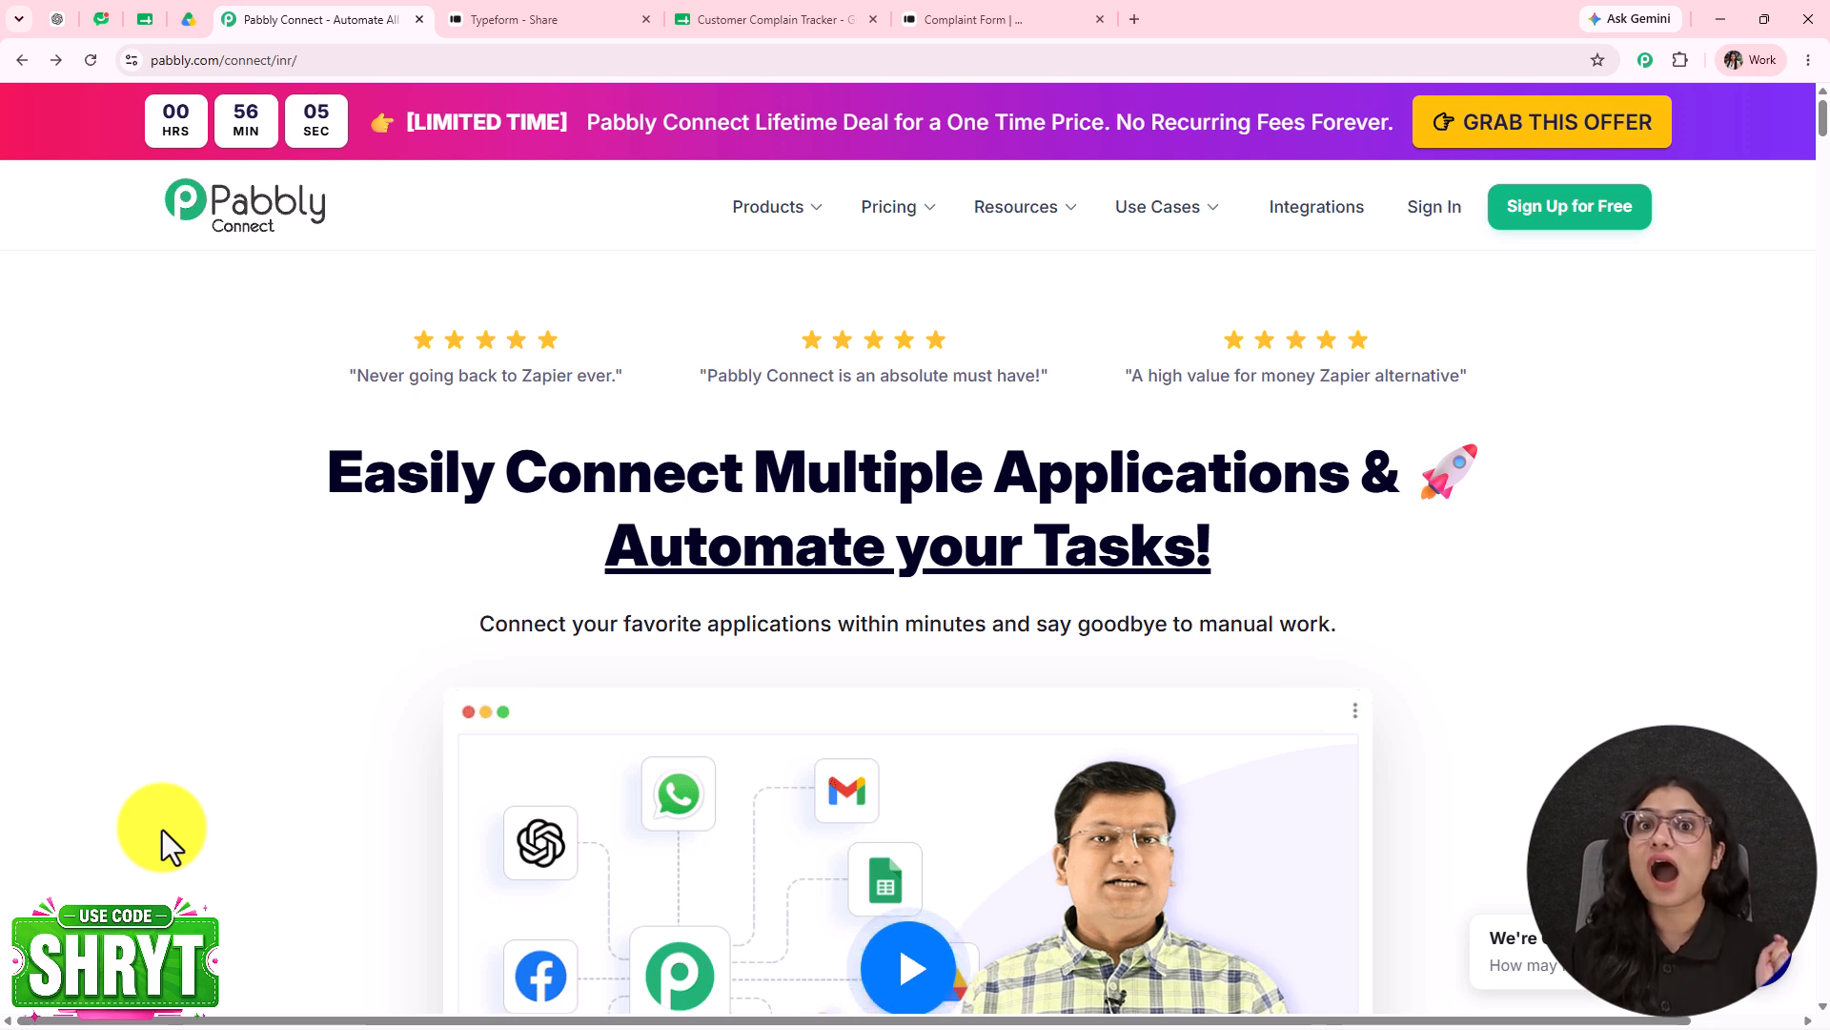
# - Sign in to Pabbly Accounts and choose Access Now on the Pabbly Connect card
pyautogui.click(1432, 212)
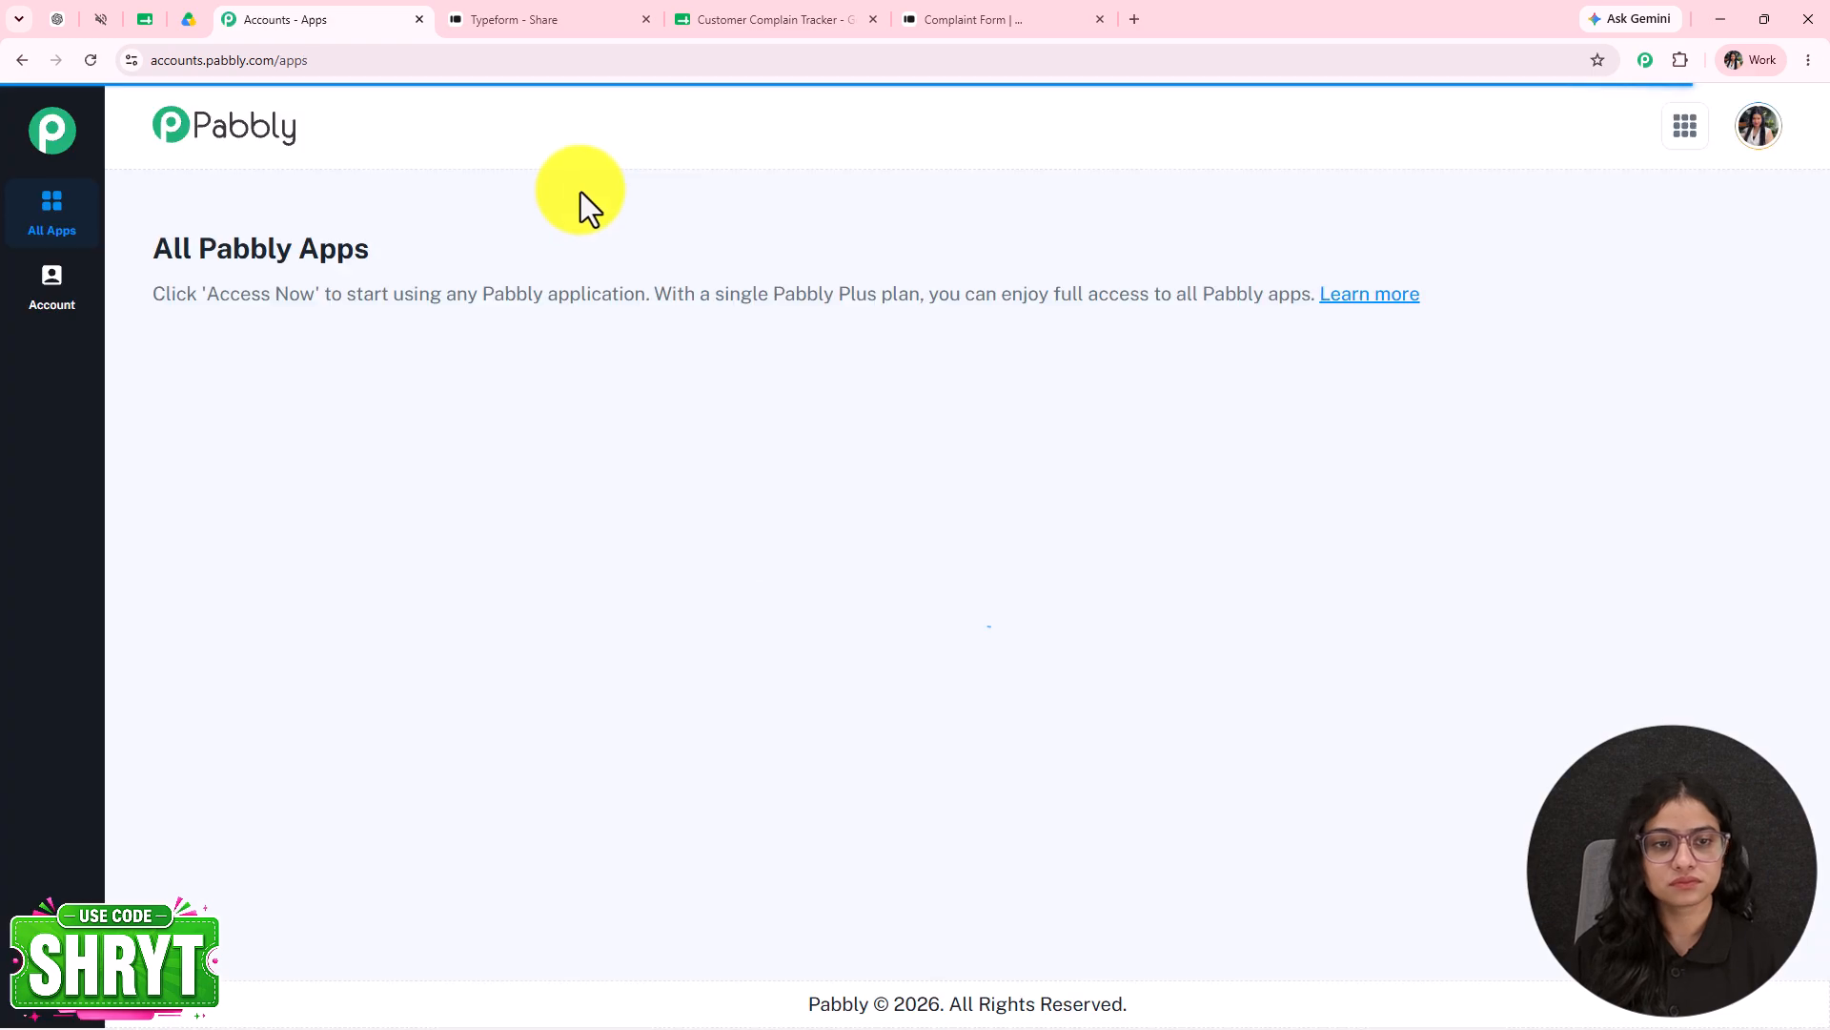
pyautogui.scroll(-4, 610, 324)
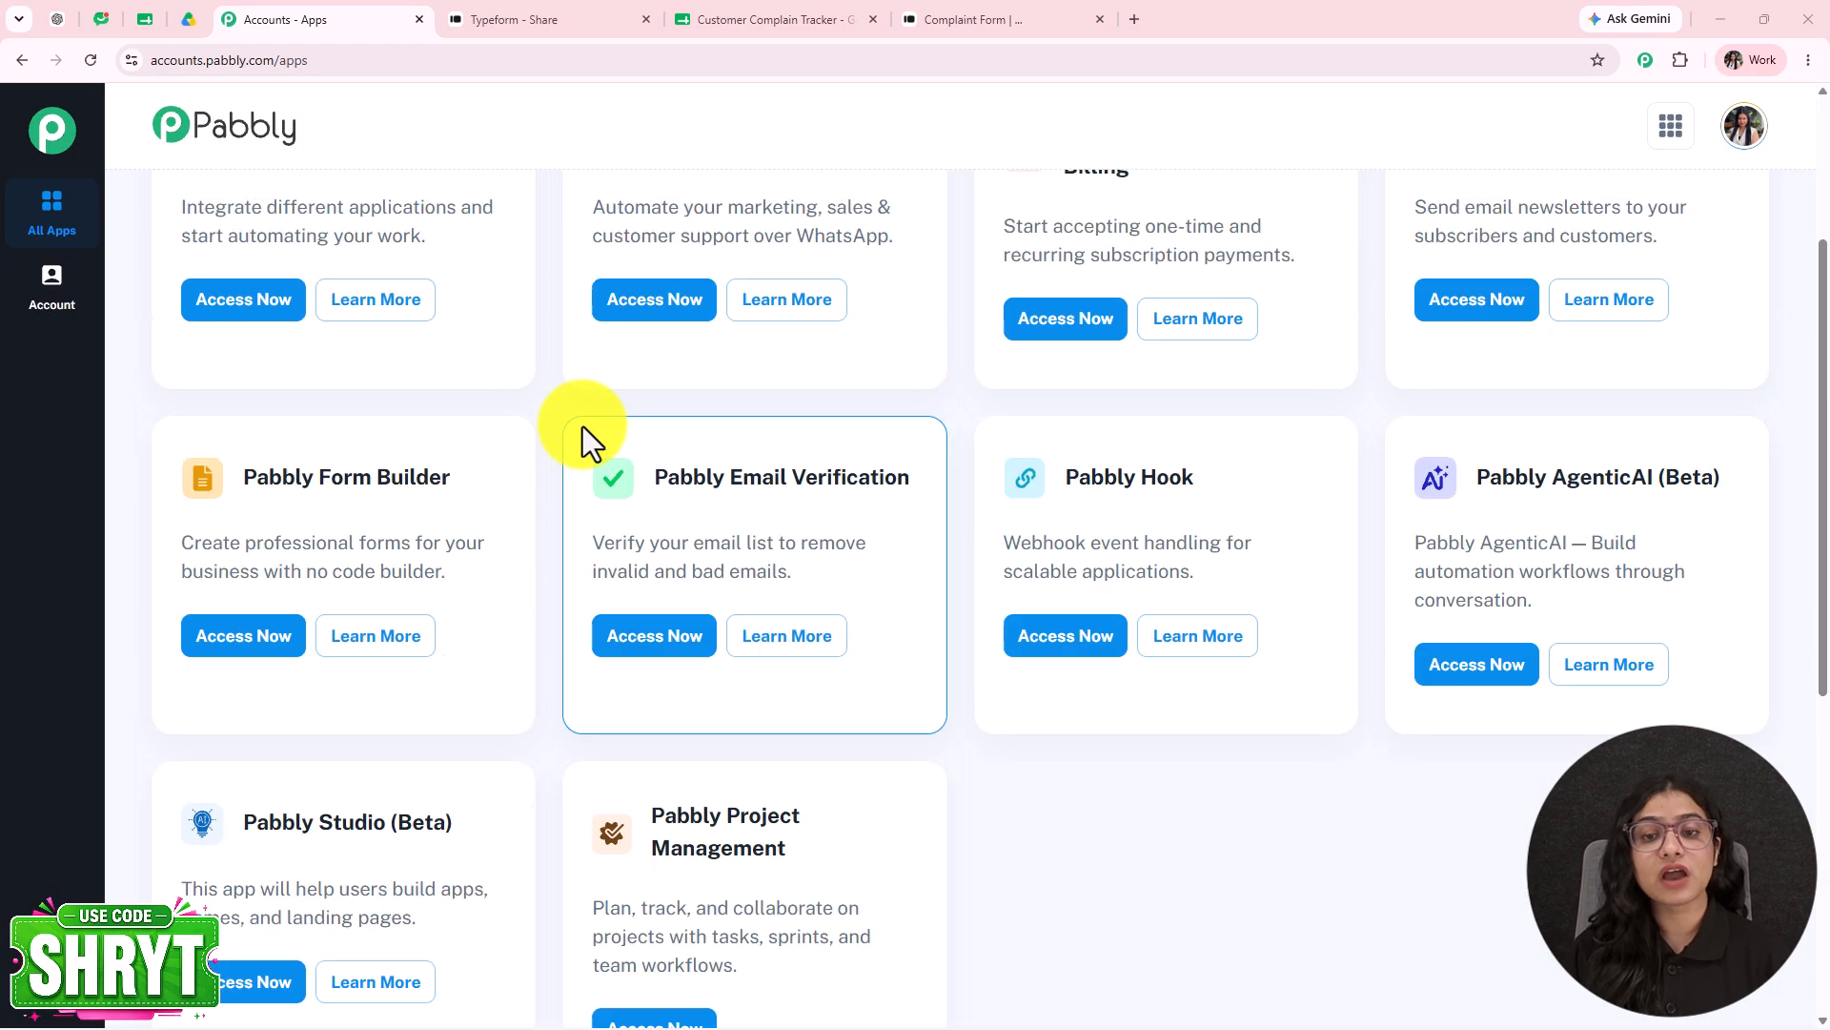
pyautogui.scroll(3, 582, 429)
pyautogui.scroll(1, 581, 443)
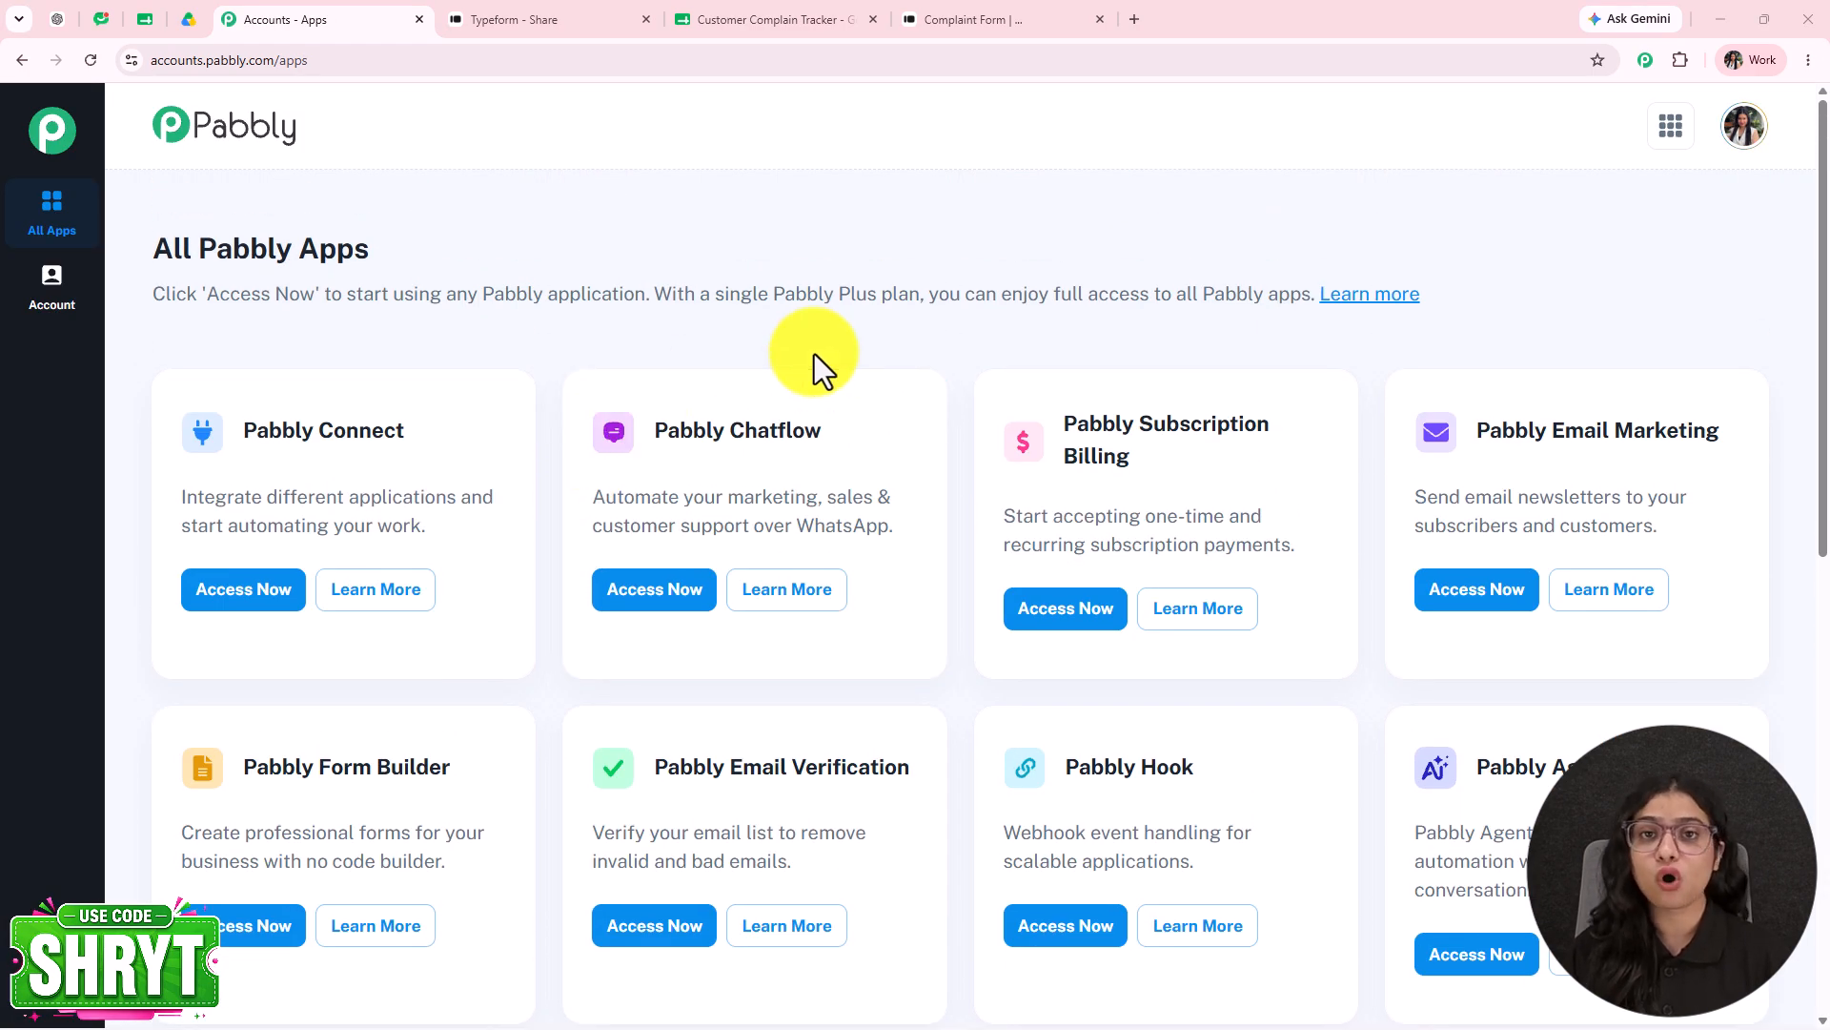
pyautogui.click(262, 596)
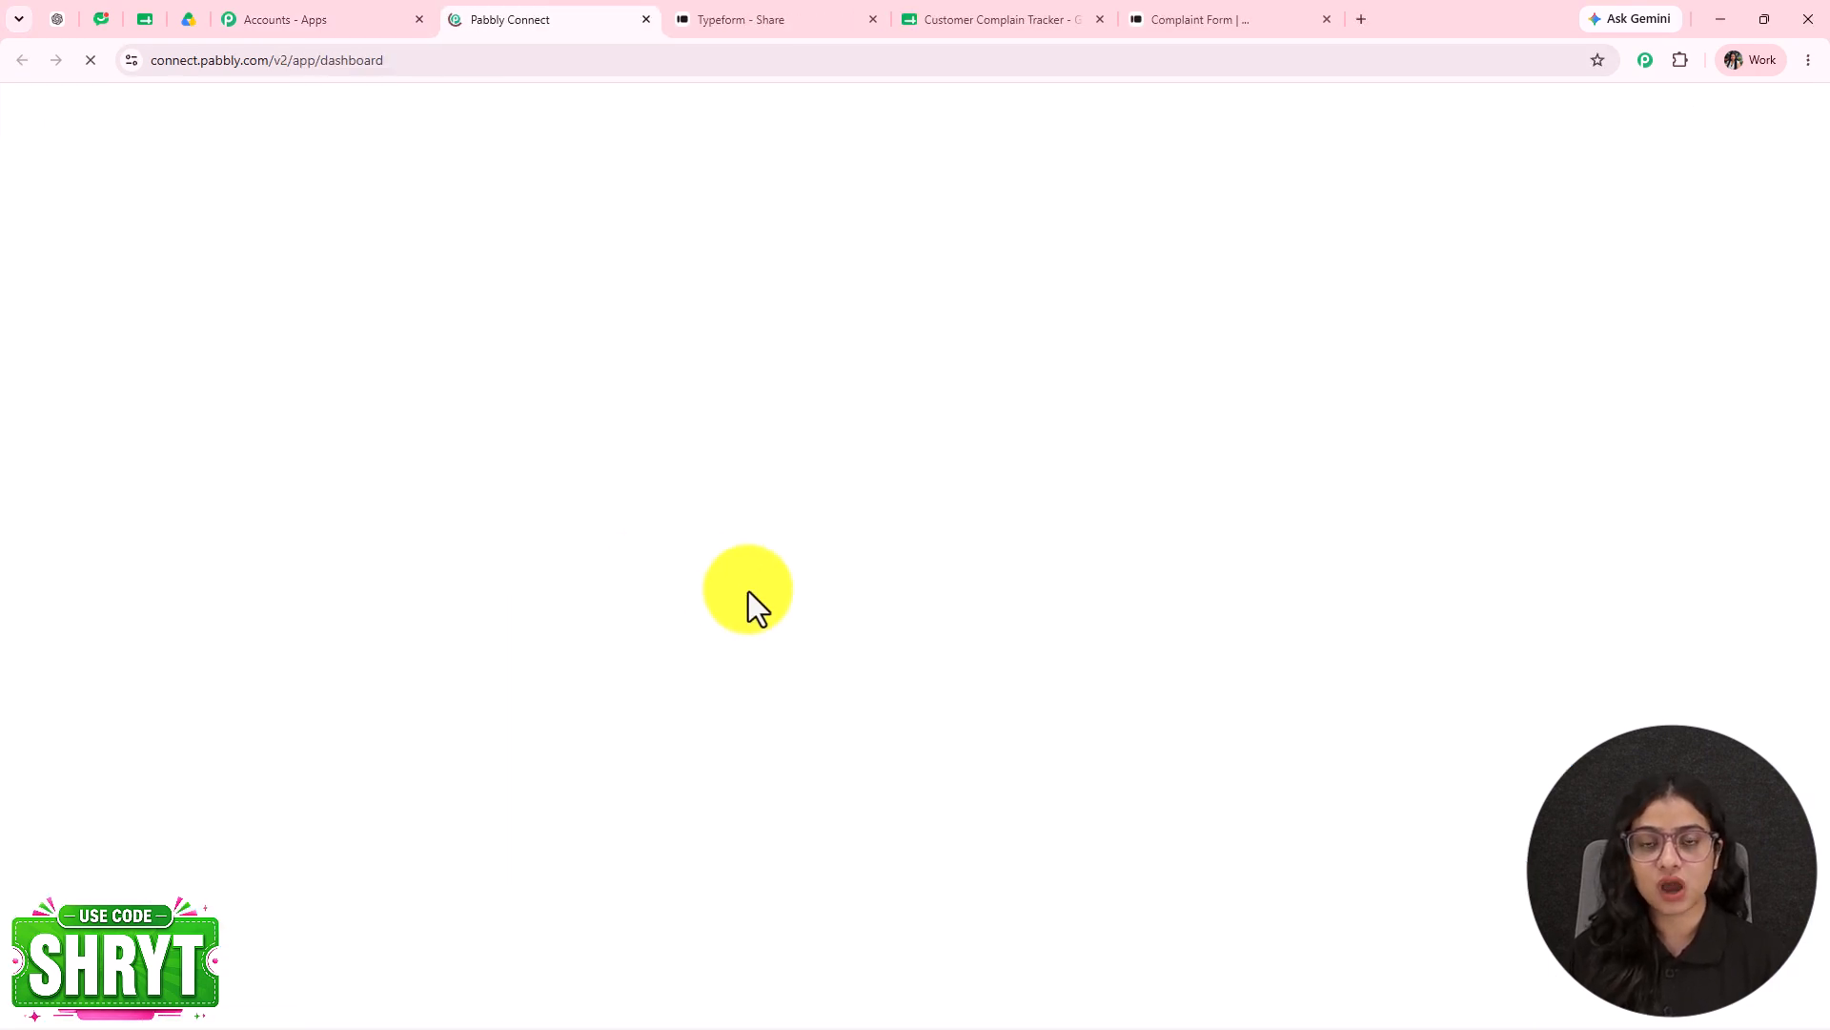
# - Start a new Quick Builder chat and request 'Connect Typeform and Google Sheets'
pyautogui.click(1684, 362)
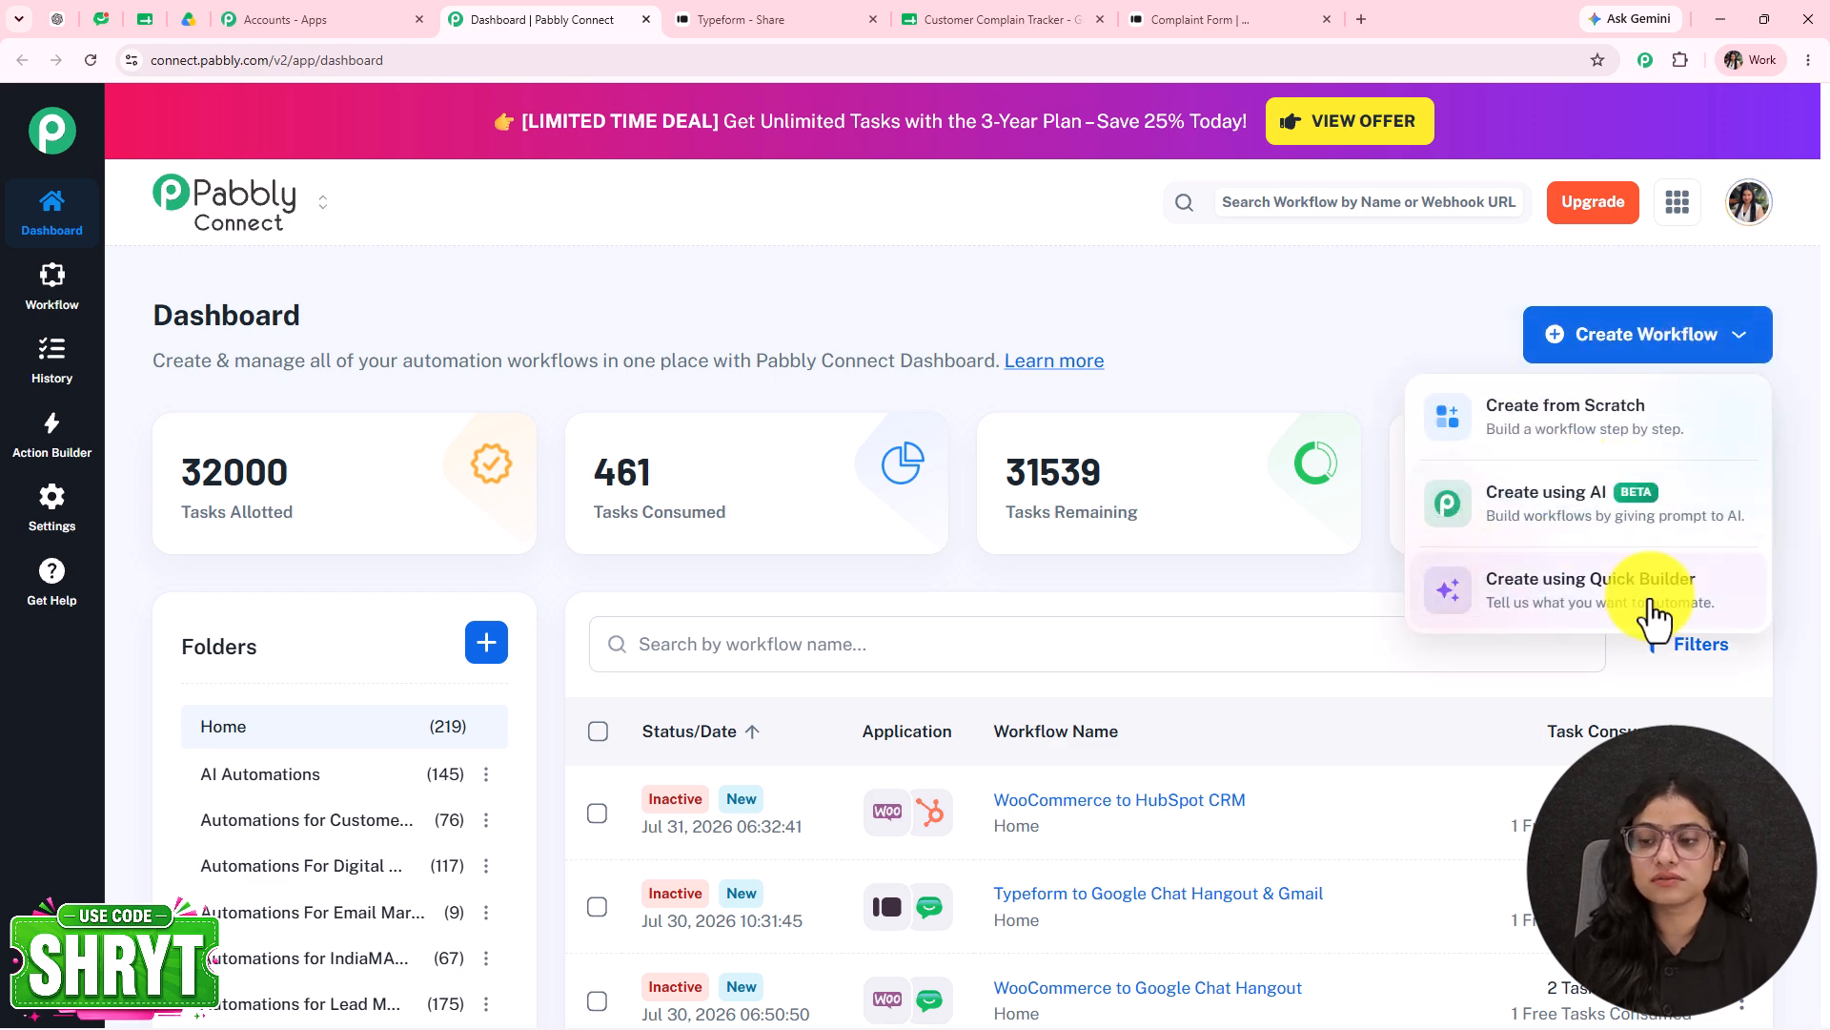
pyautogui.click(1591, 617)
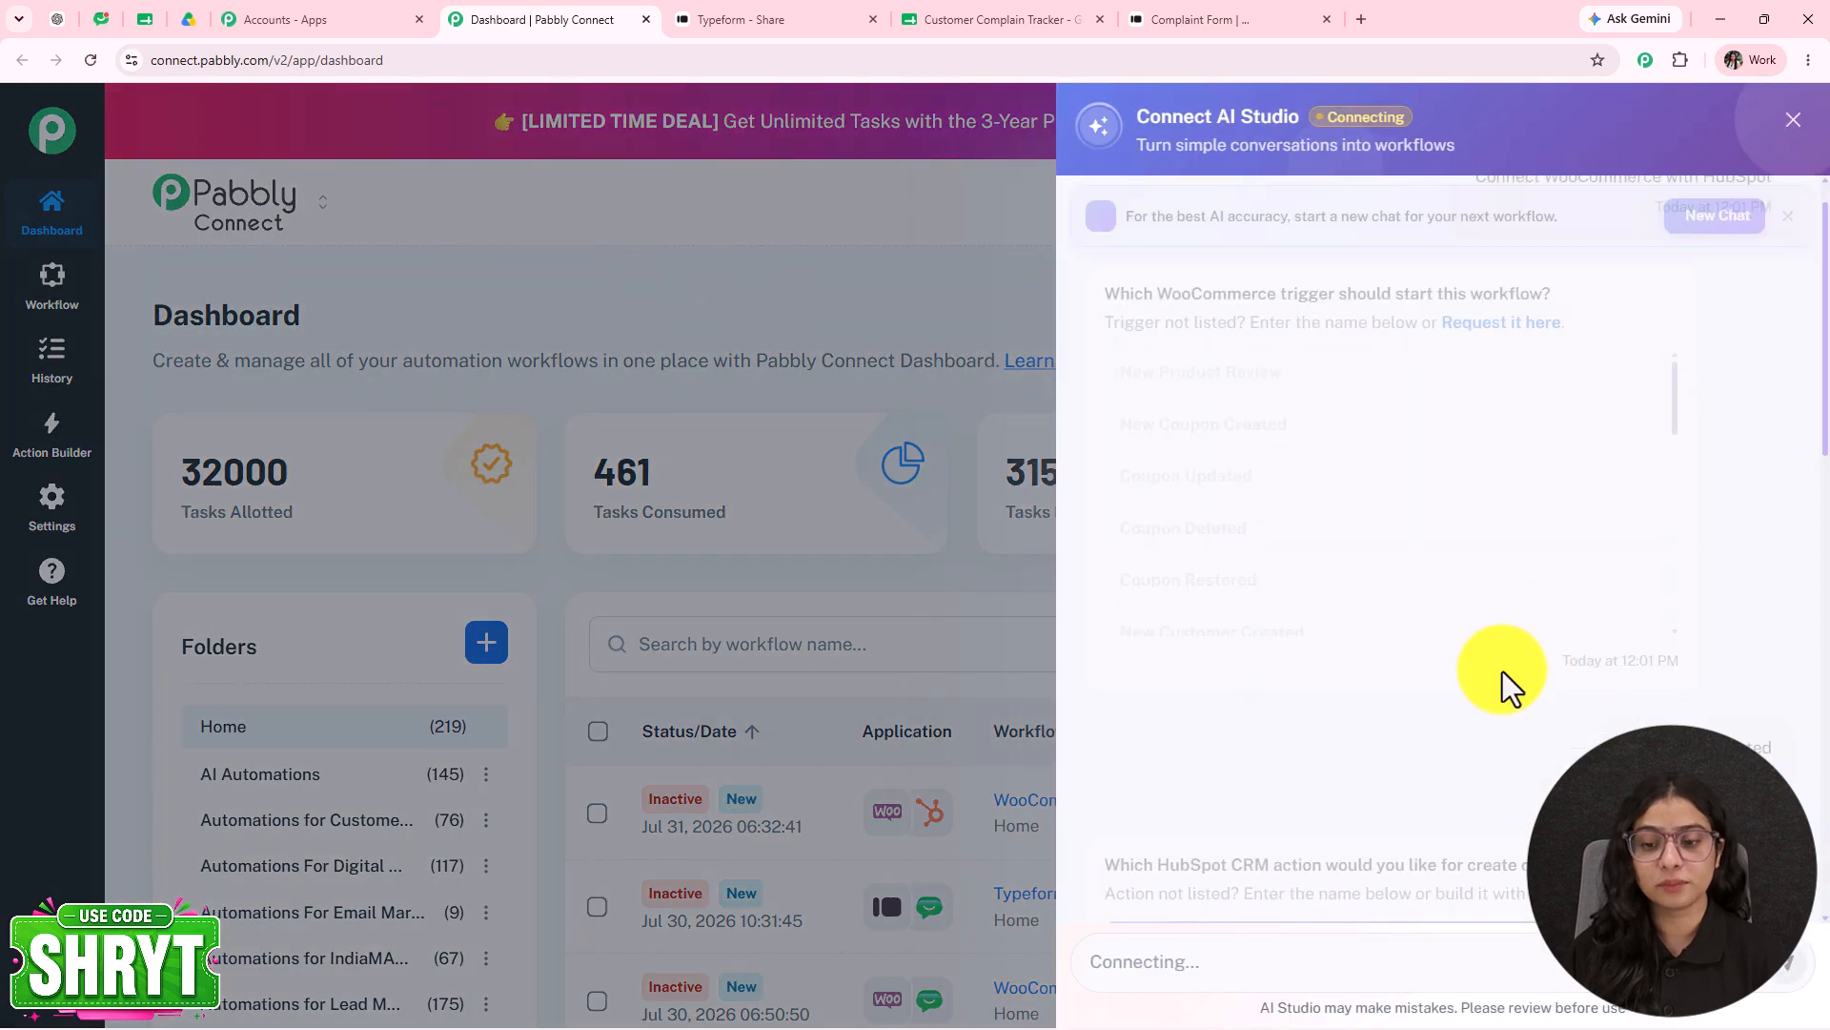
pyautogui.click(1710, 221)
pyautogui.click(1179, 963)
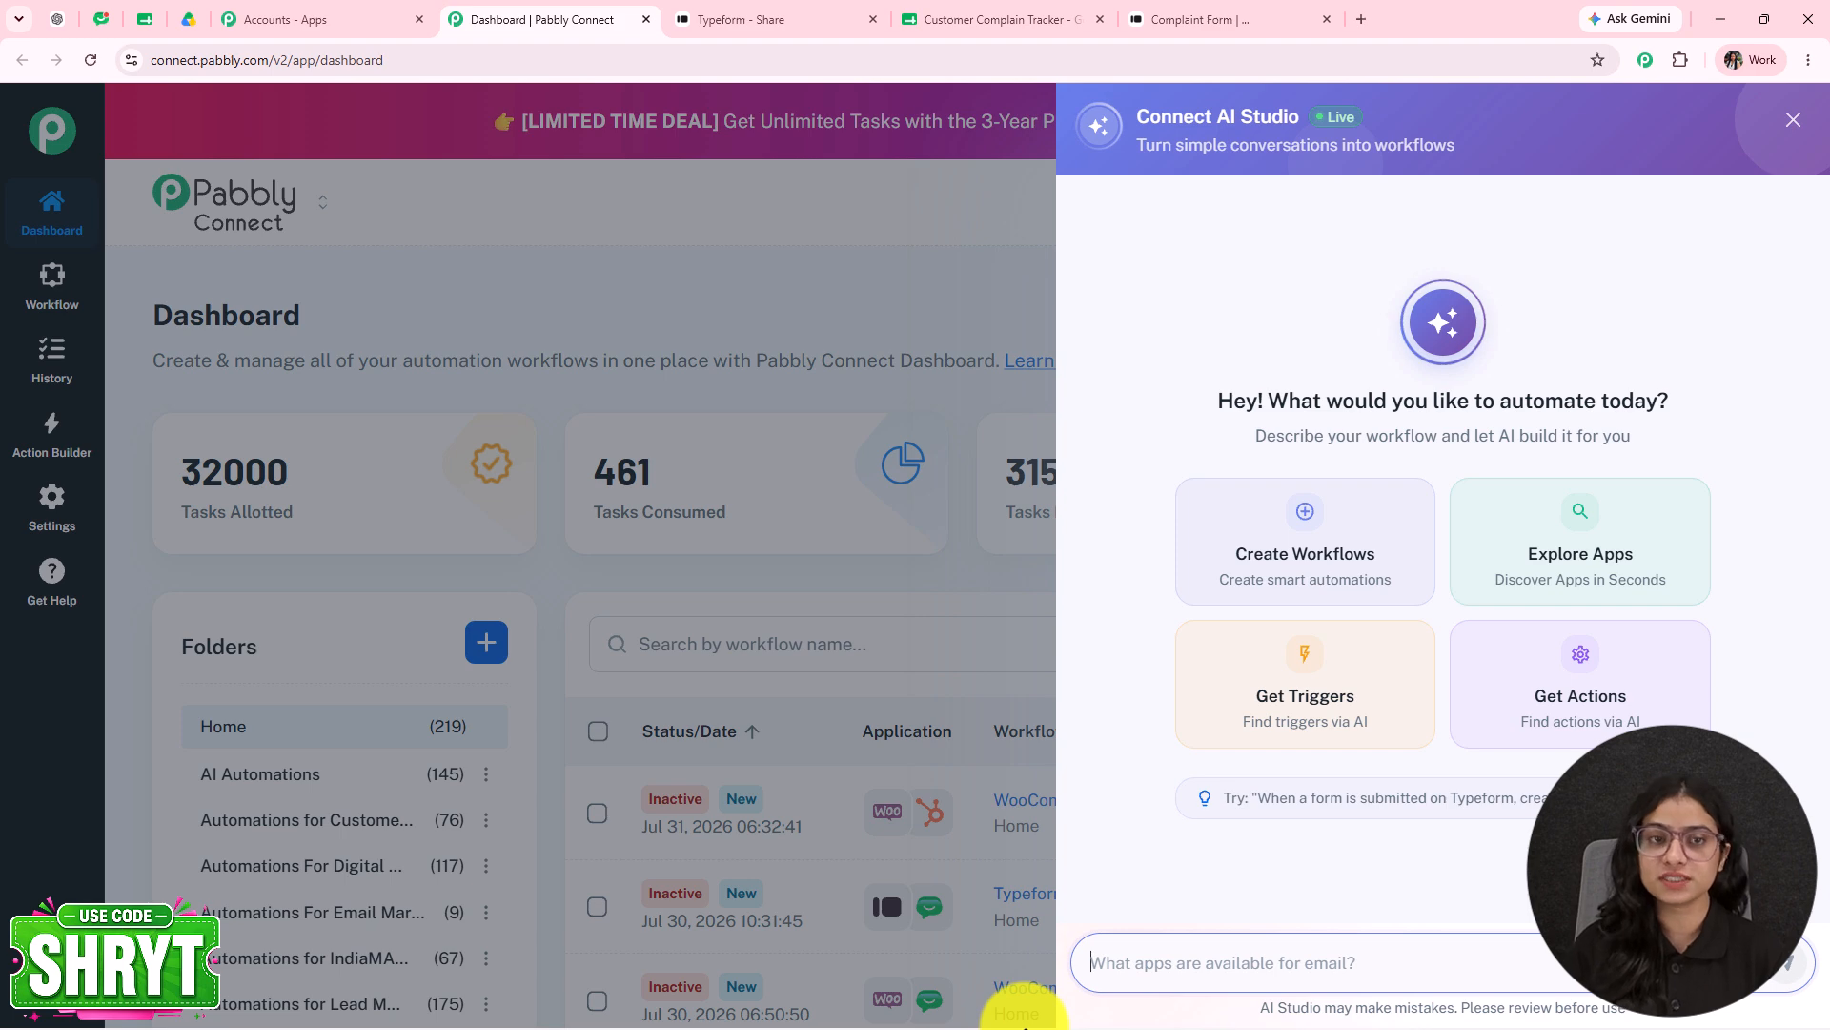
pyautogui.write('Connect')
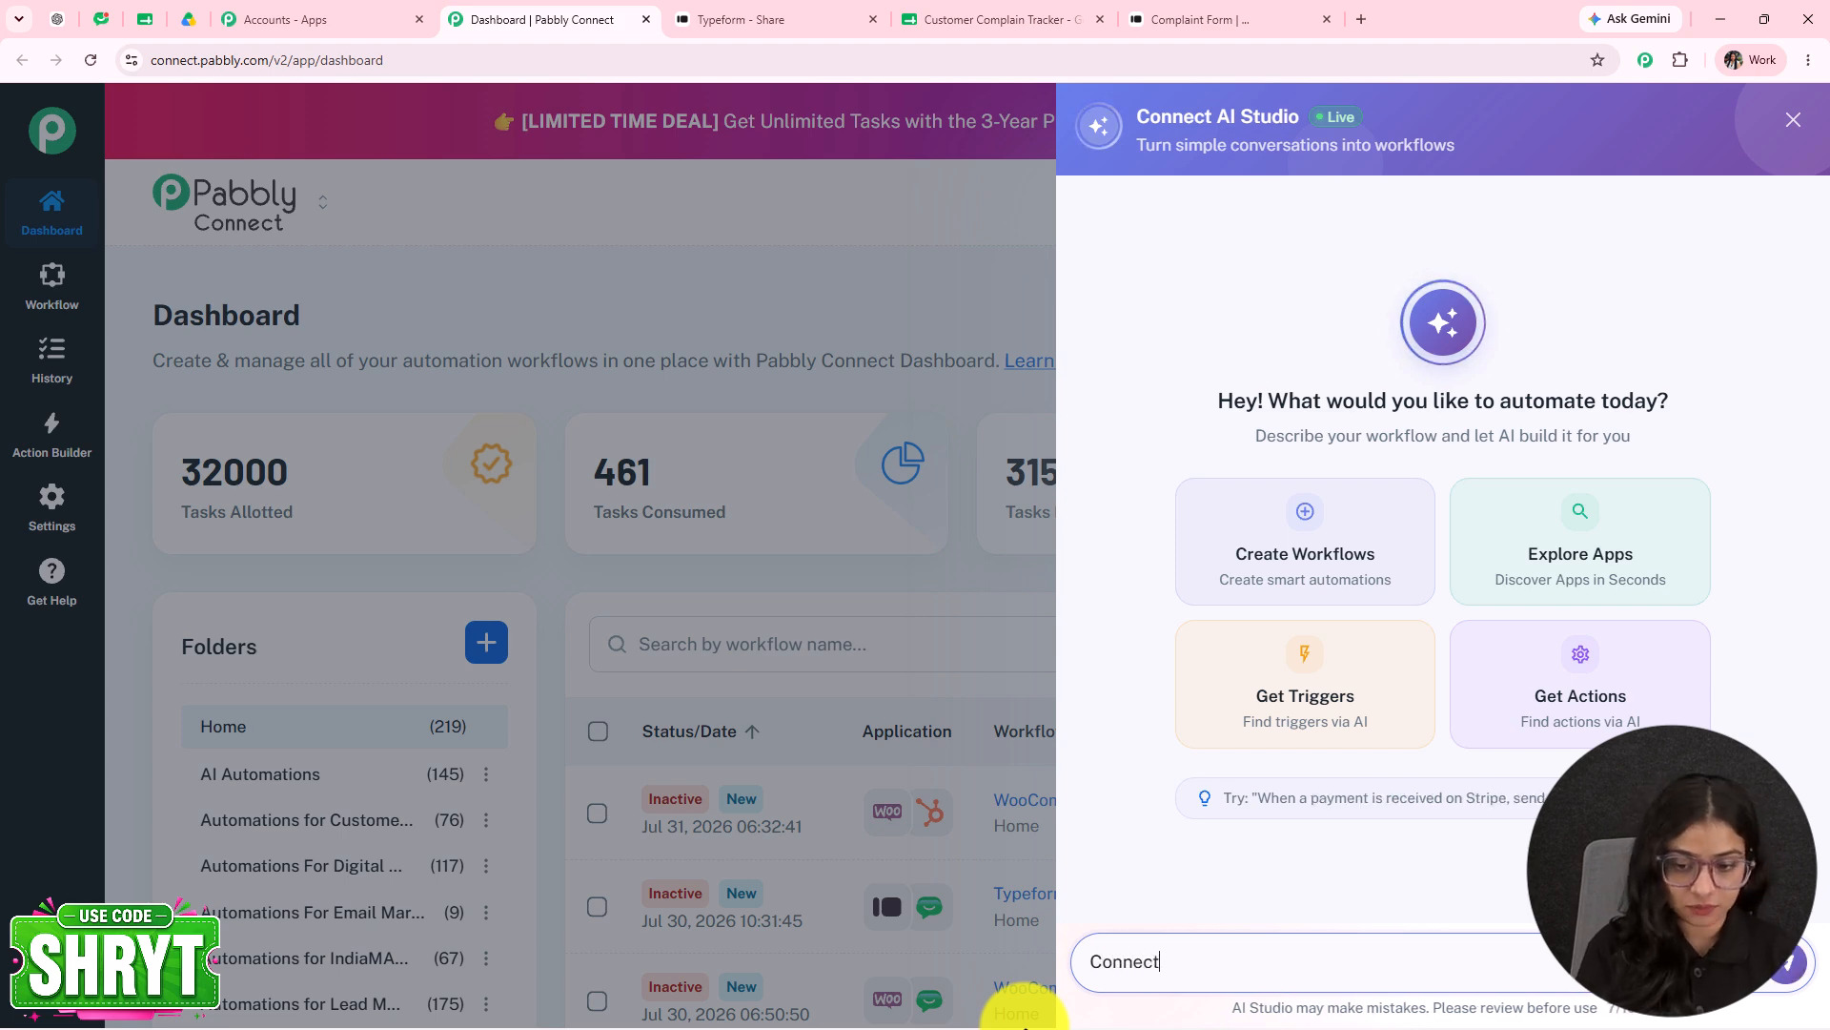
pyautogui.write(' Typeform and ')
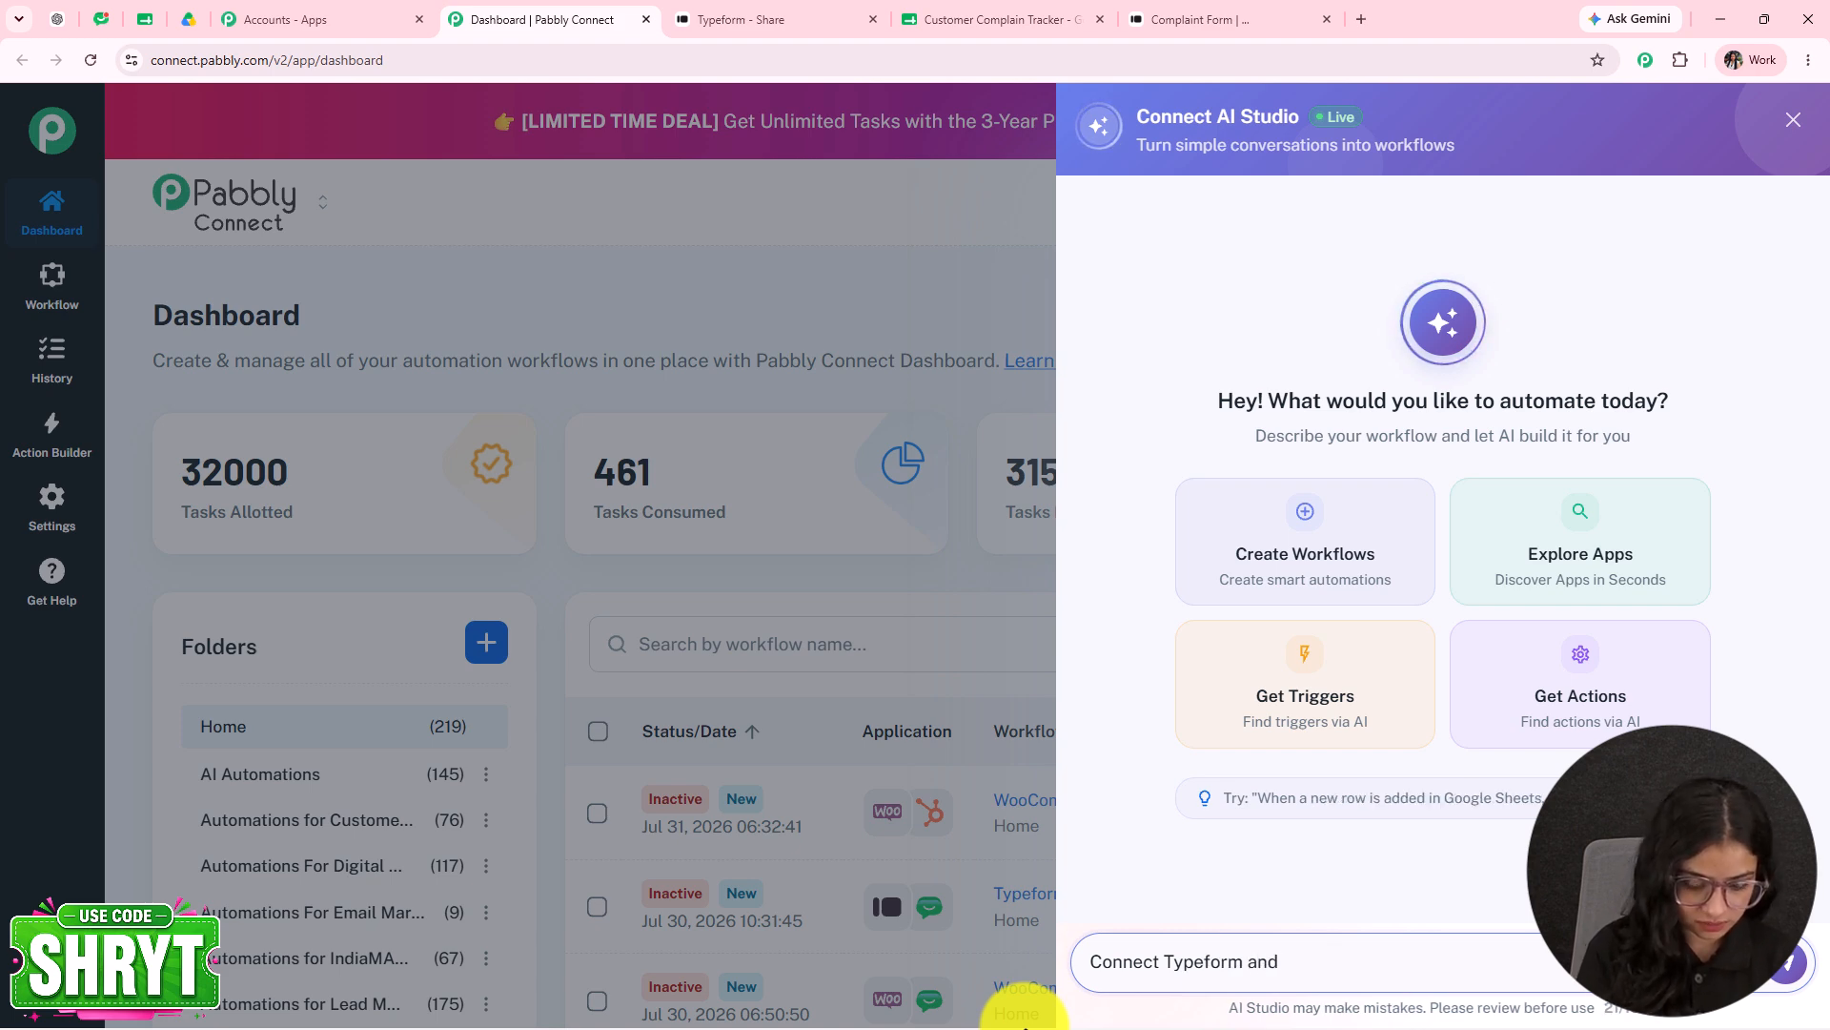
pyautogui.write('Google Sheets')
pyautogui.press('Return')
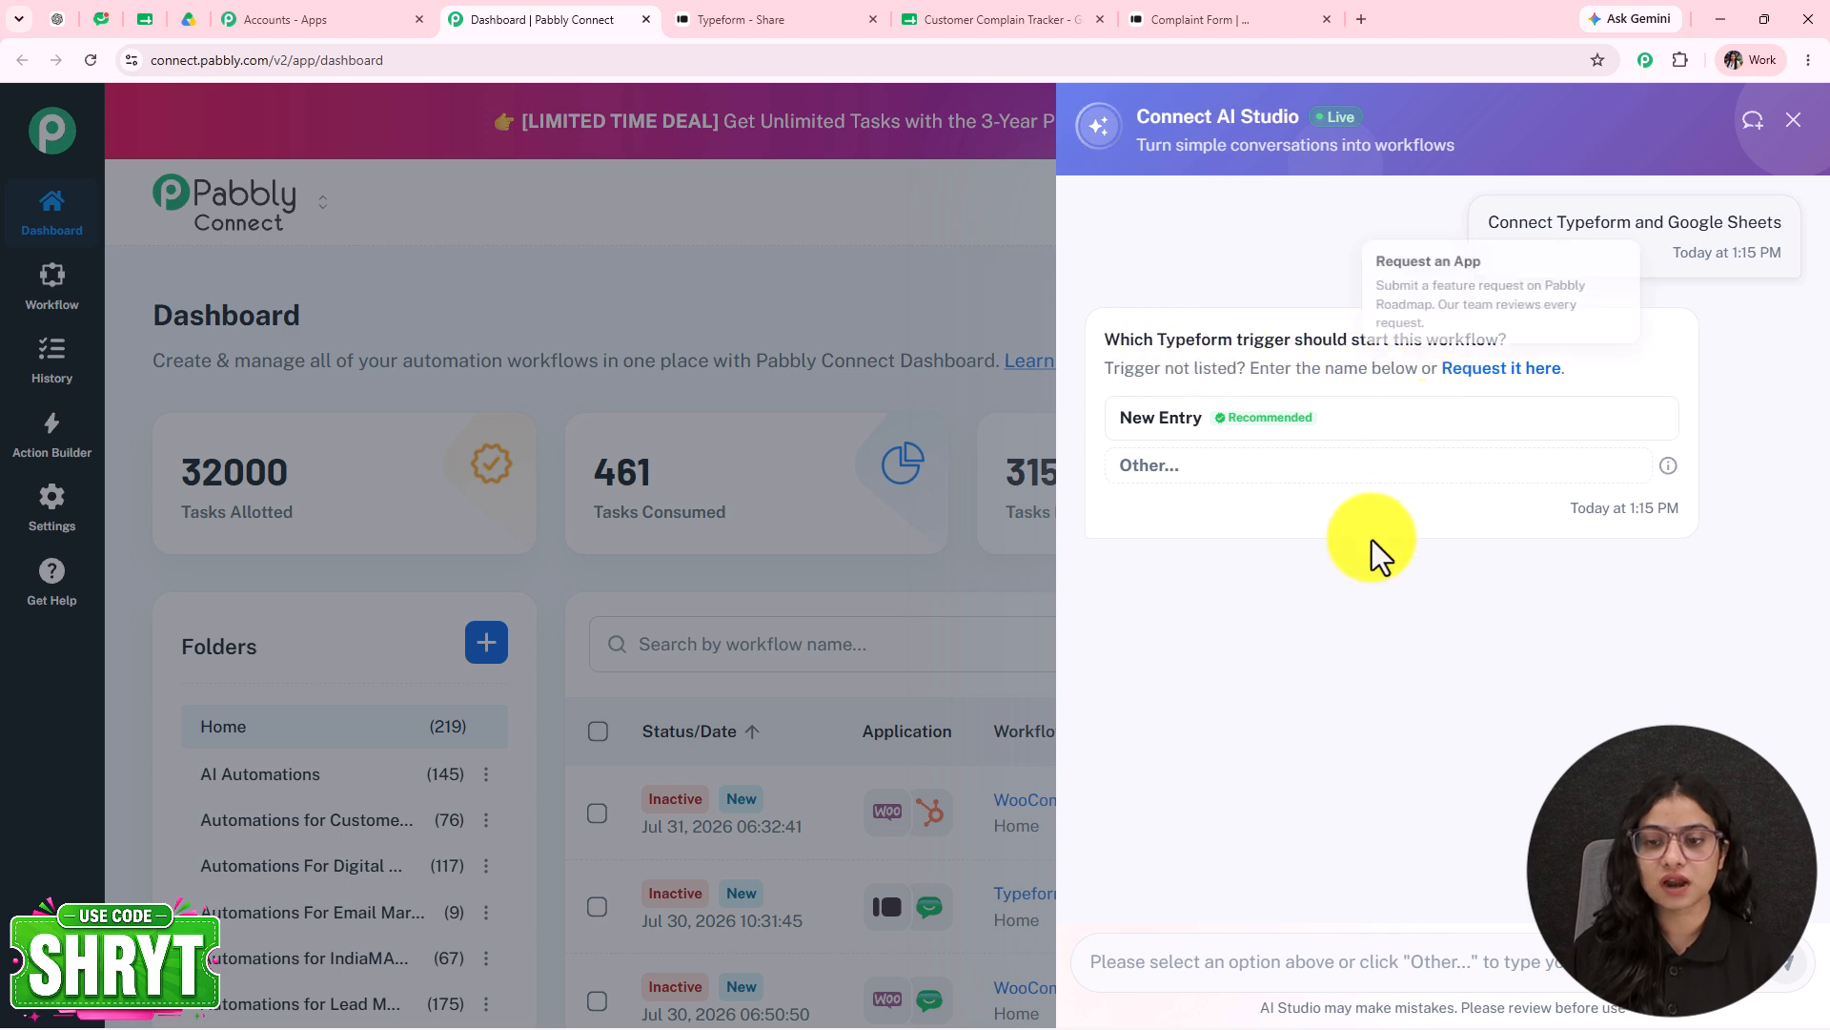
# - Pick New Entry trigger and Add New Row action, then approve and create the workflow
pyautogui.click(1179, 422)
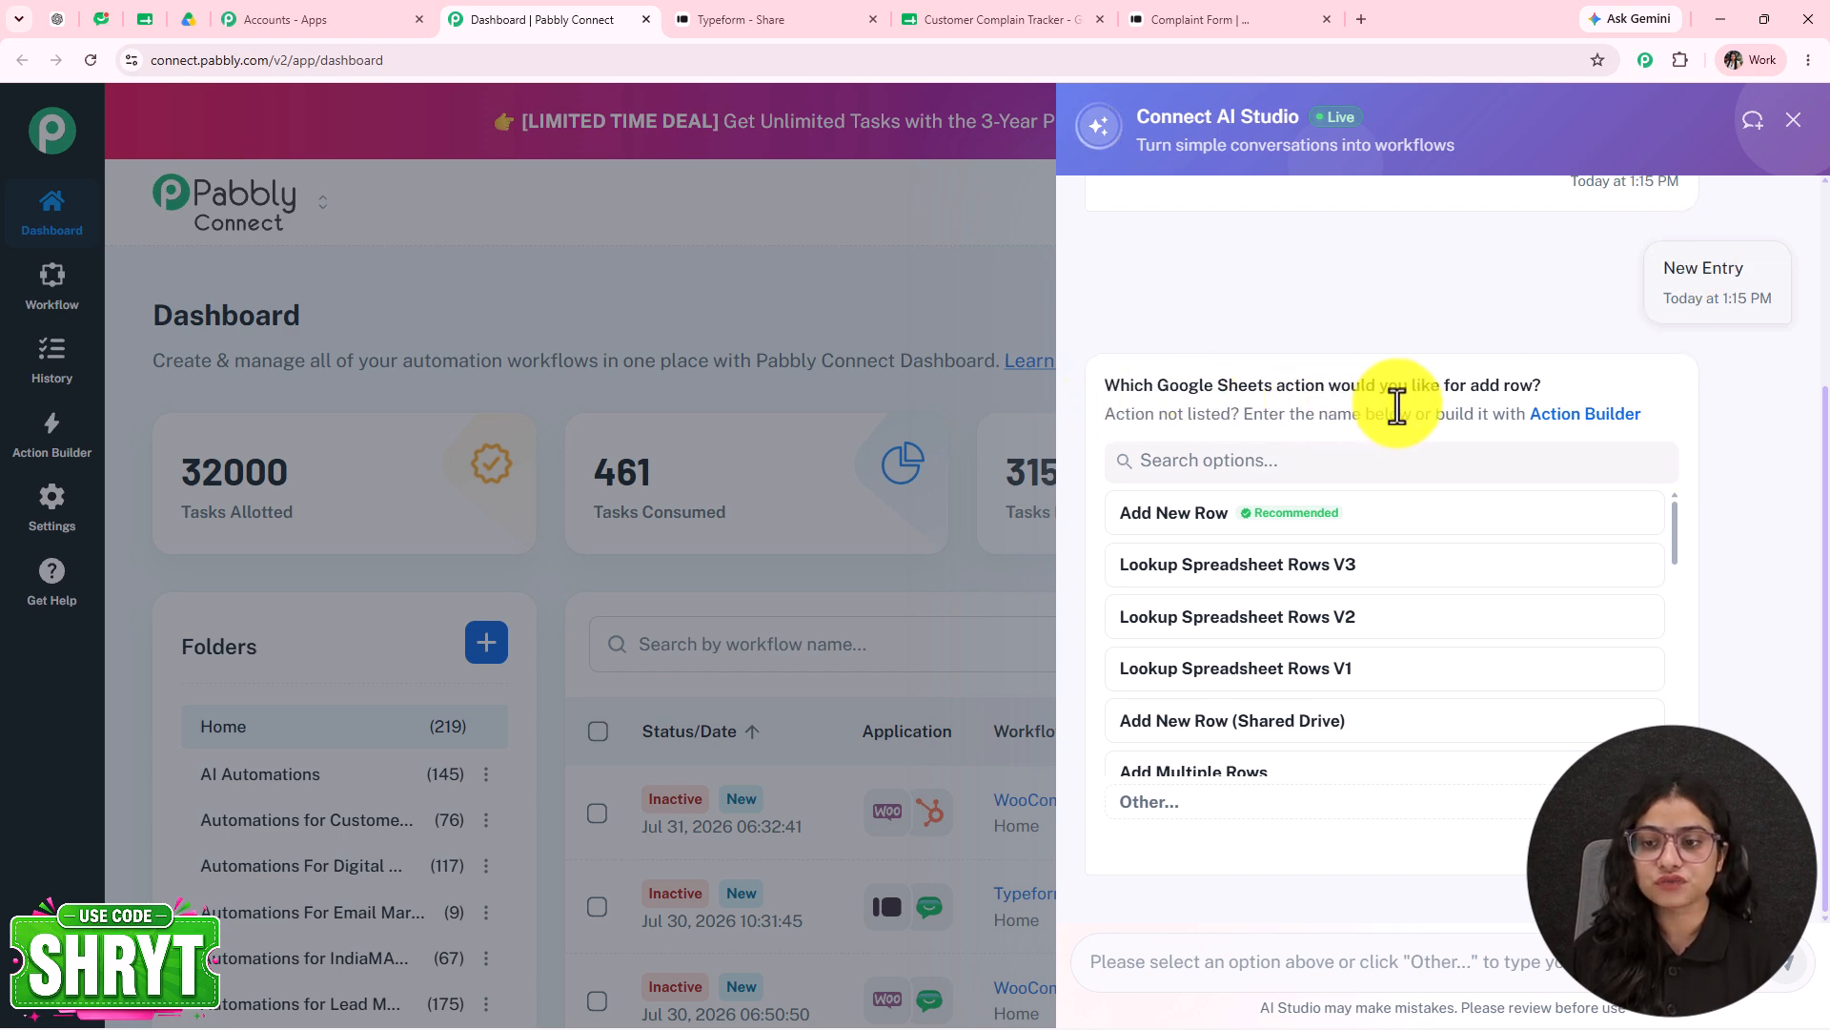
pyautogui.click(1206, 519)
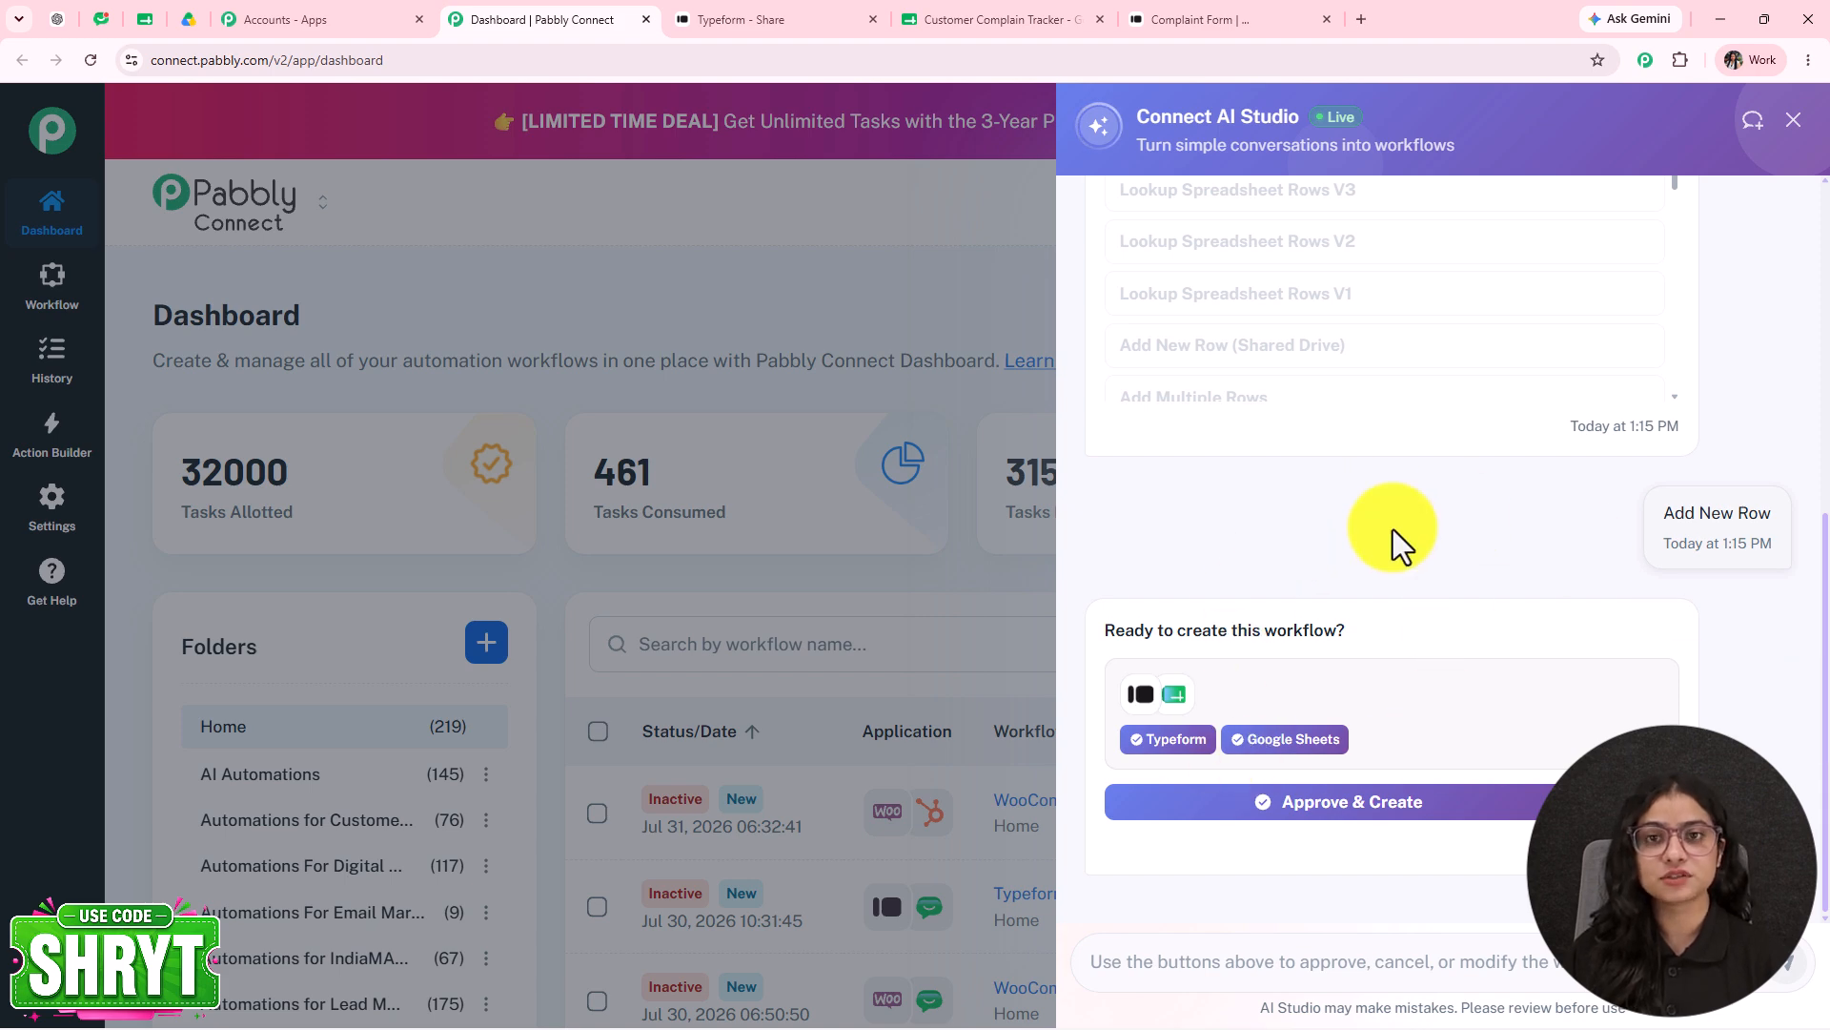
pyautogui.click(1316, 804)
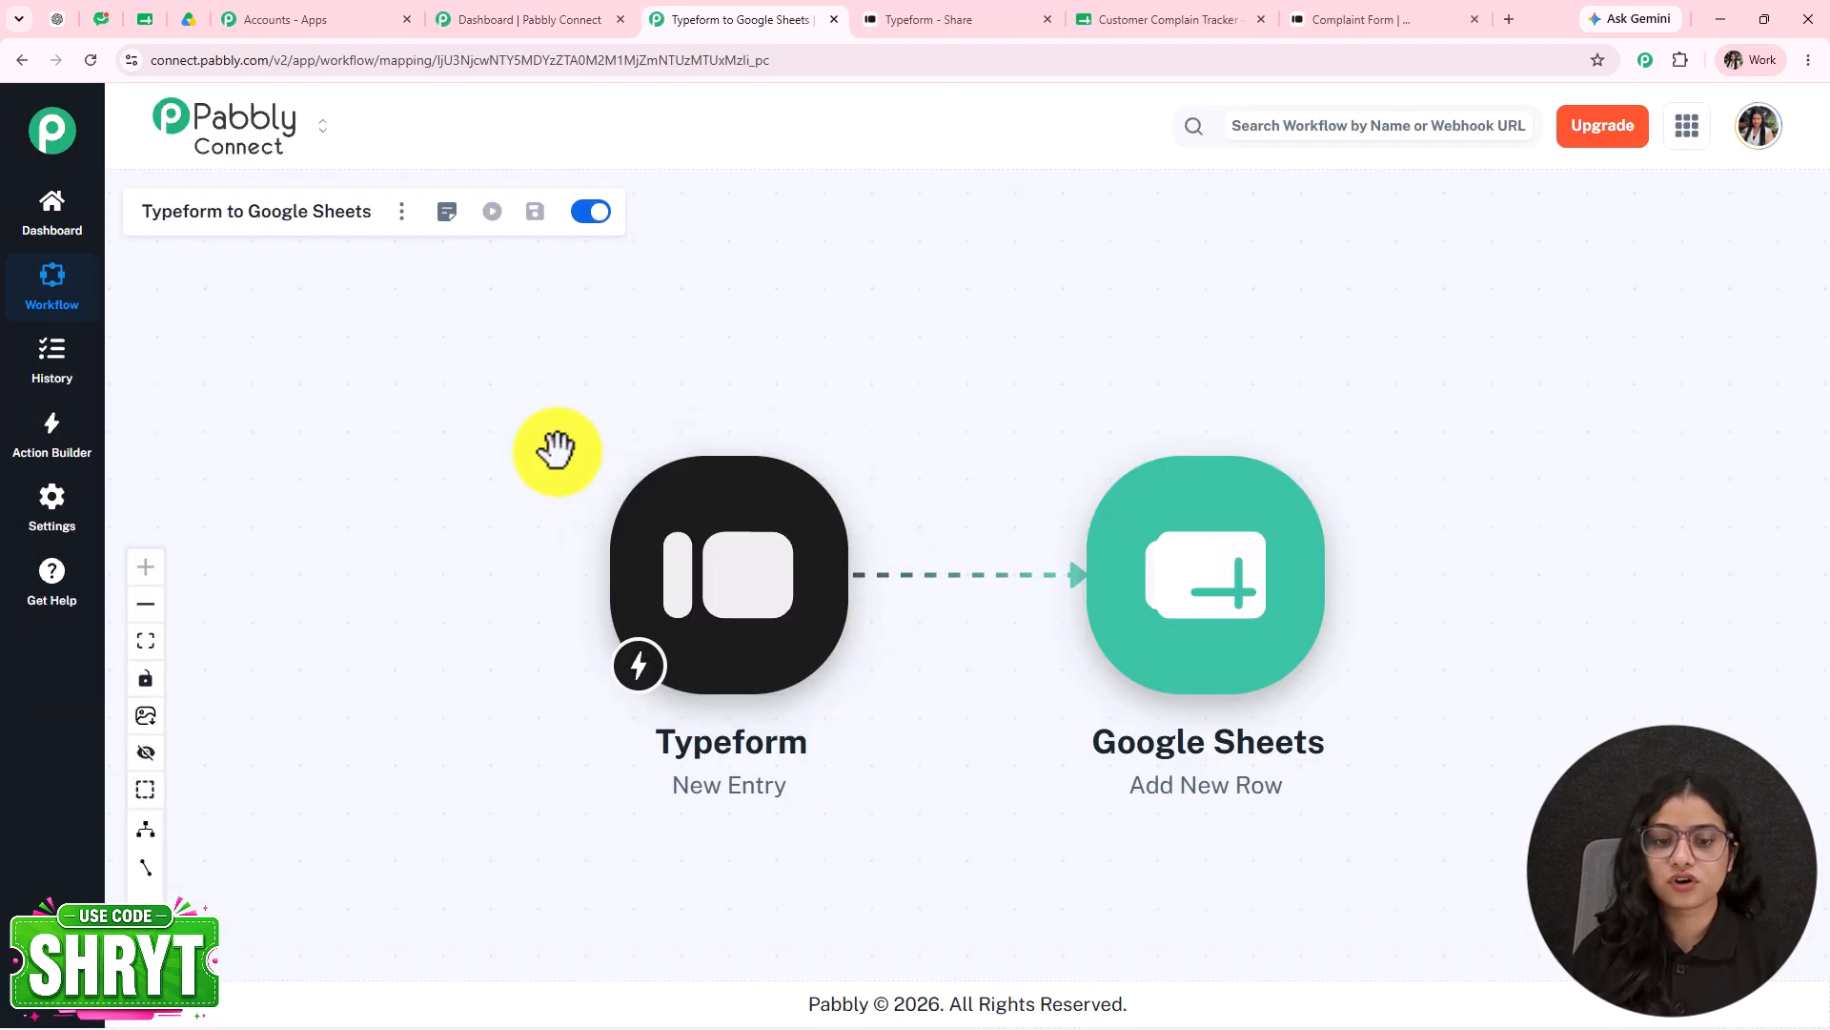
# - Open Trigger Setup for the Typeform New Entry step
pyautogui.click(748, 589)
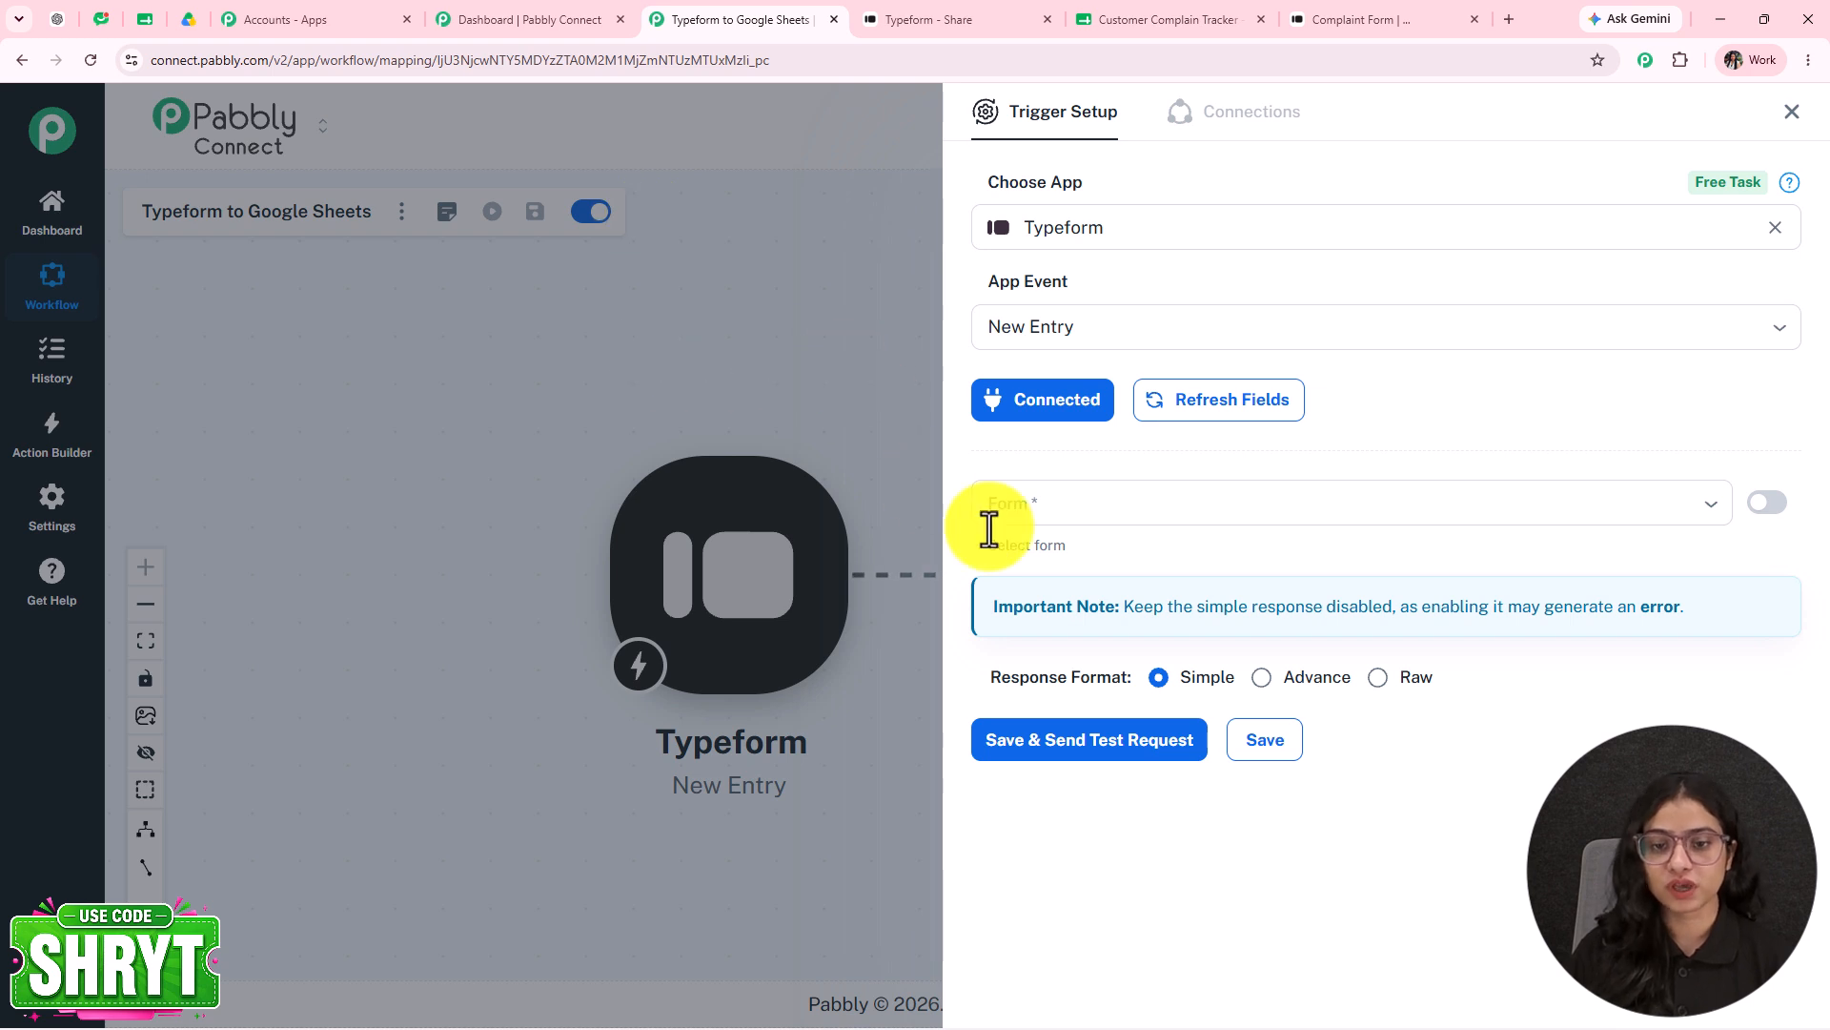
# - Add a new Typeform connection and authorize Pabbly to access the Typeform account
pyautogui.click(1074, 418)
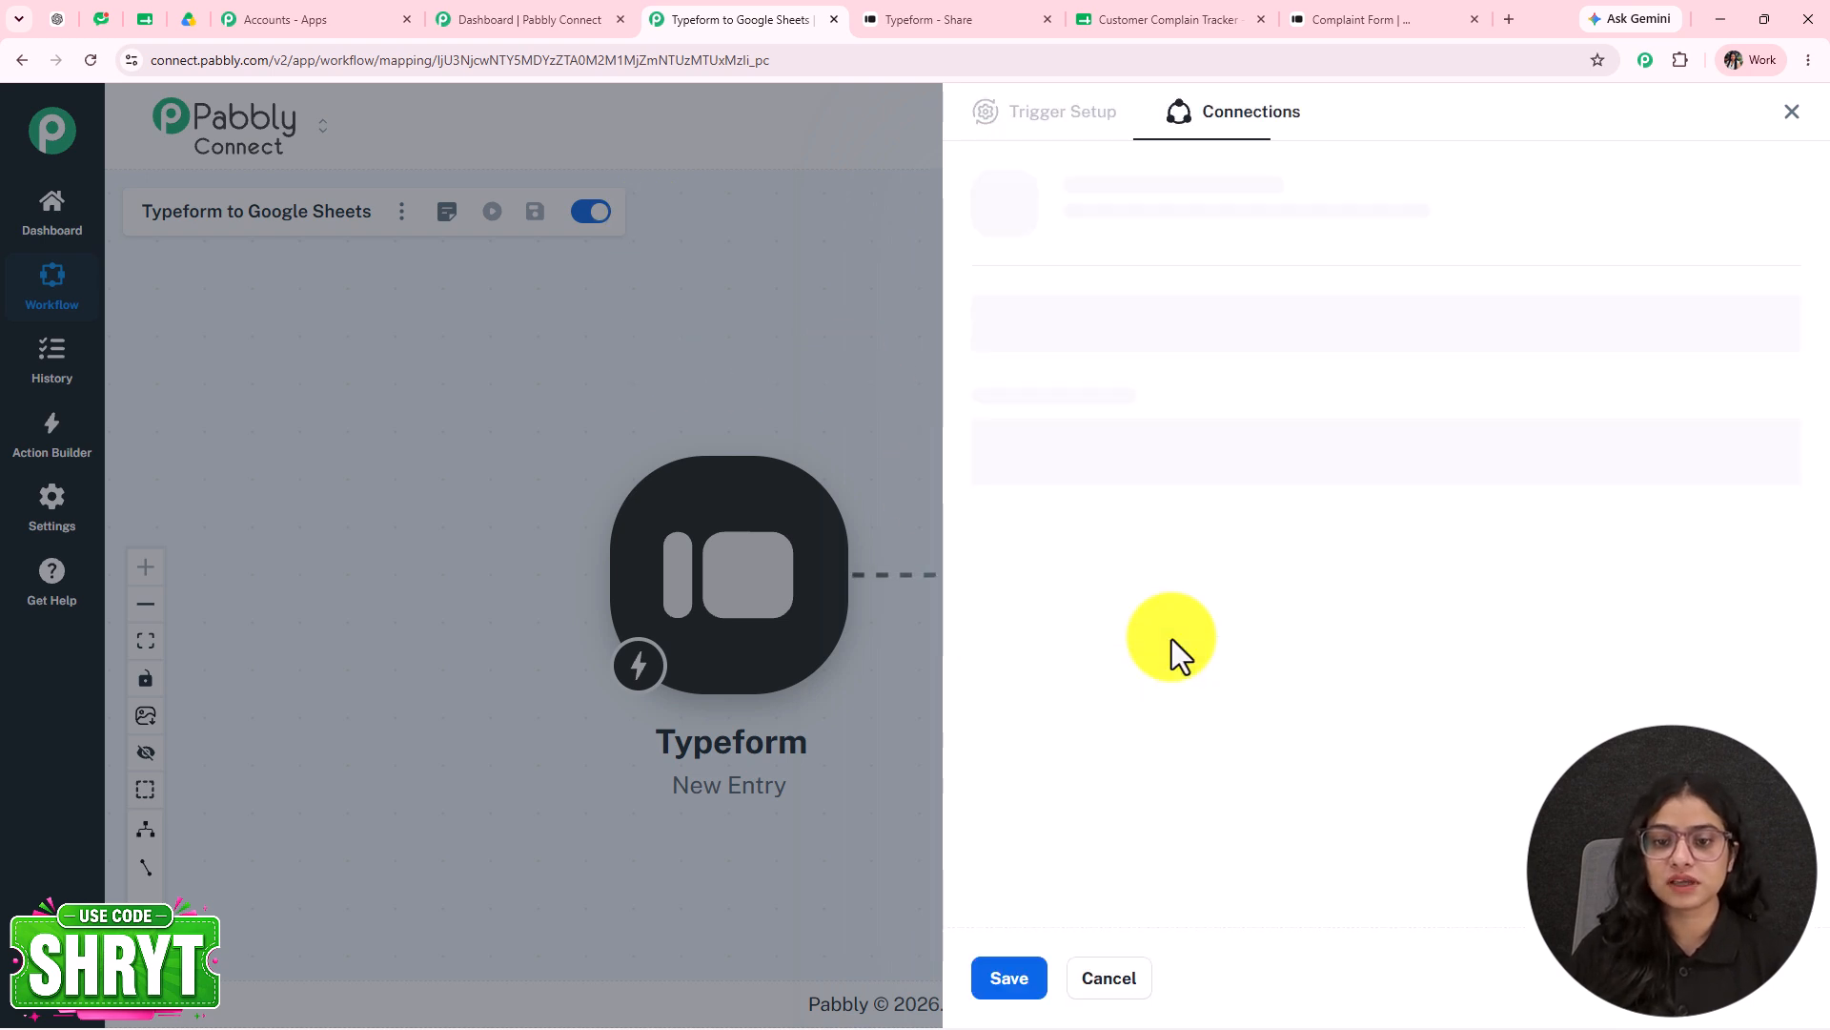
pyautogui.click(982, 291)
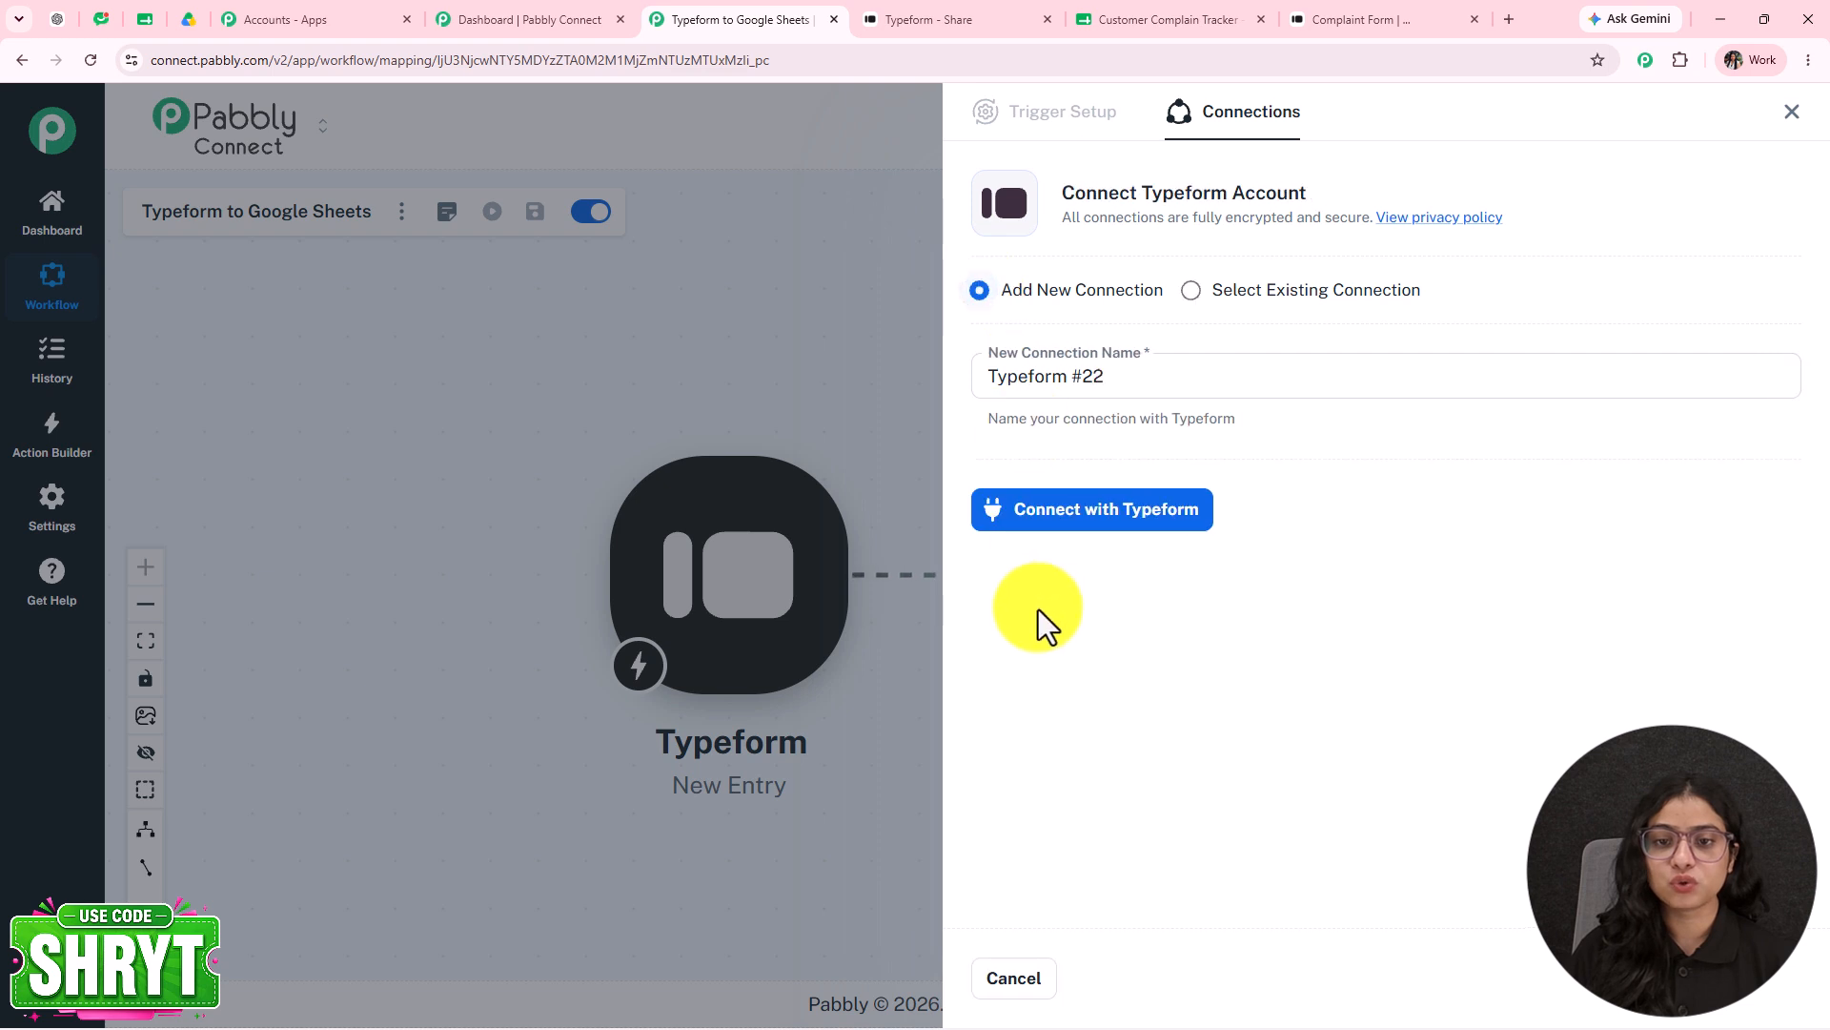
pyautogui.click(1064, 532)
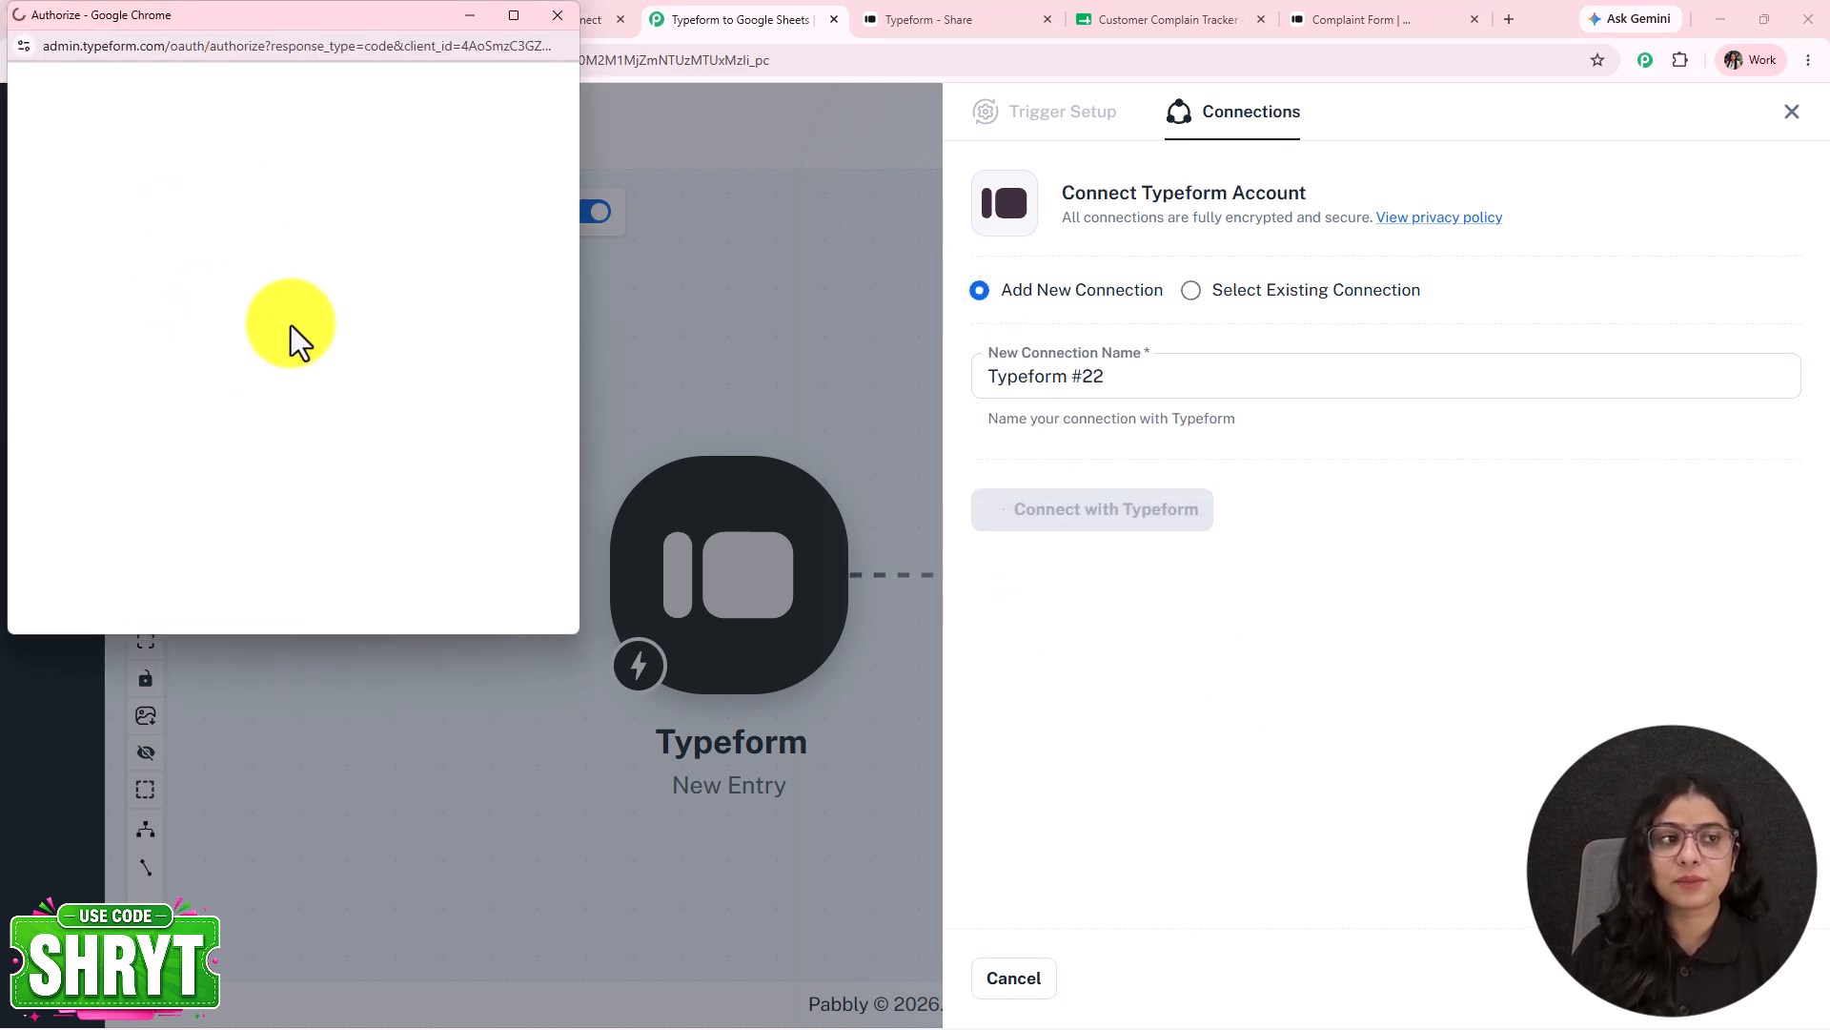
pyautogui.scroll(-3, 292, 339)
pyautogui.scroll(-1, 294, 345)
pyautogui.click(491, 405)
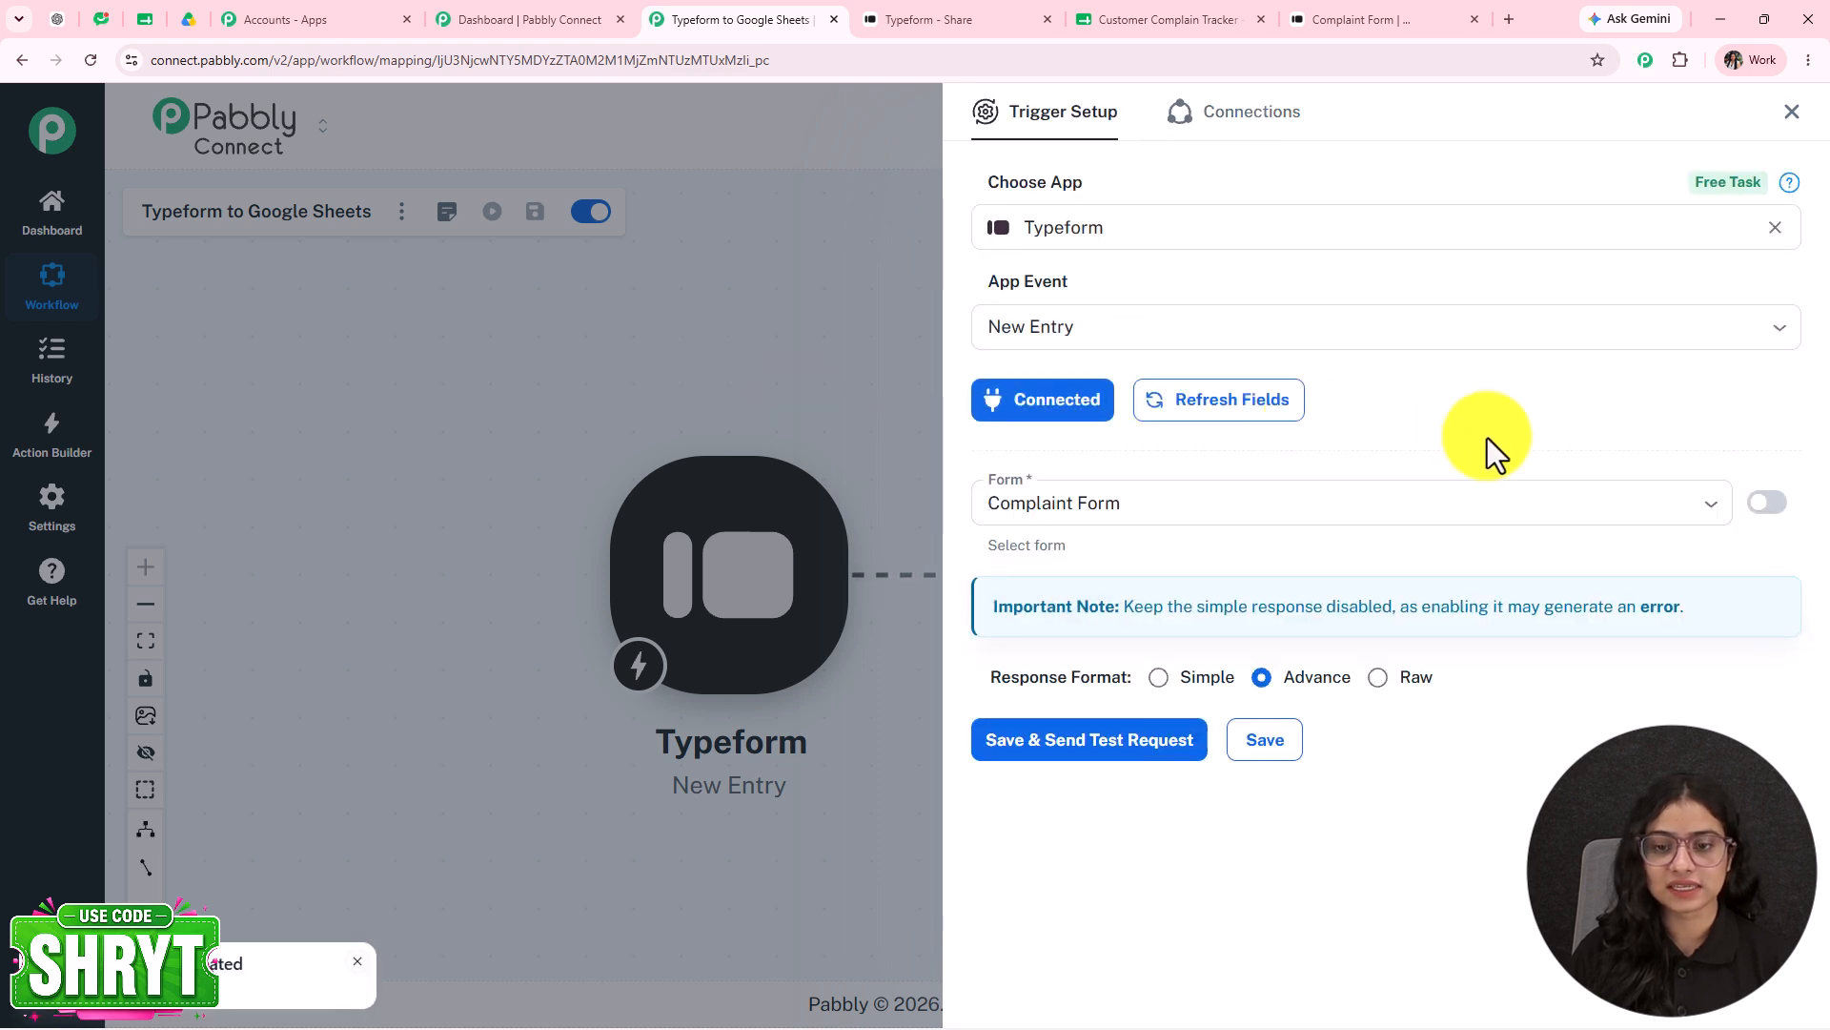
# - Set the trigger form to Complaint Form and save while sending a test request
pyautogui.click(1048, 515)
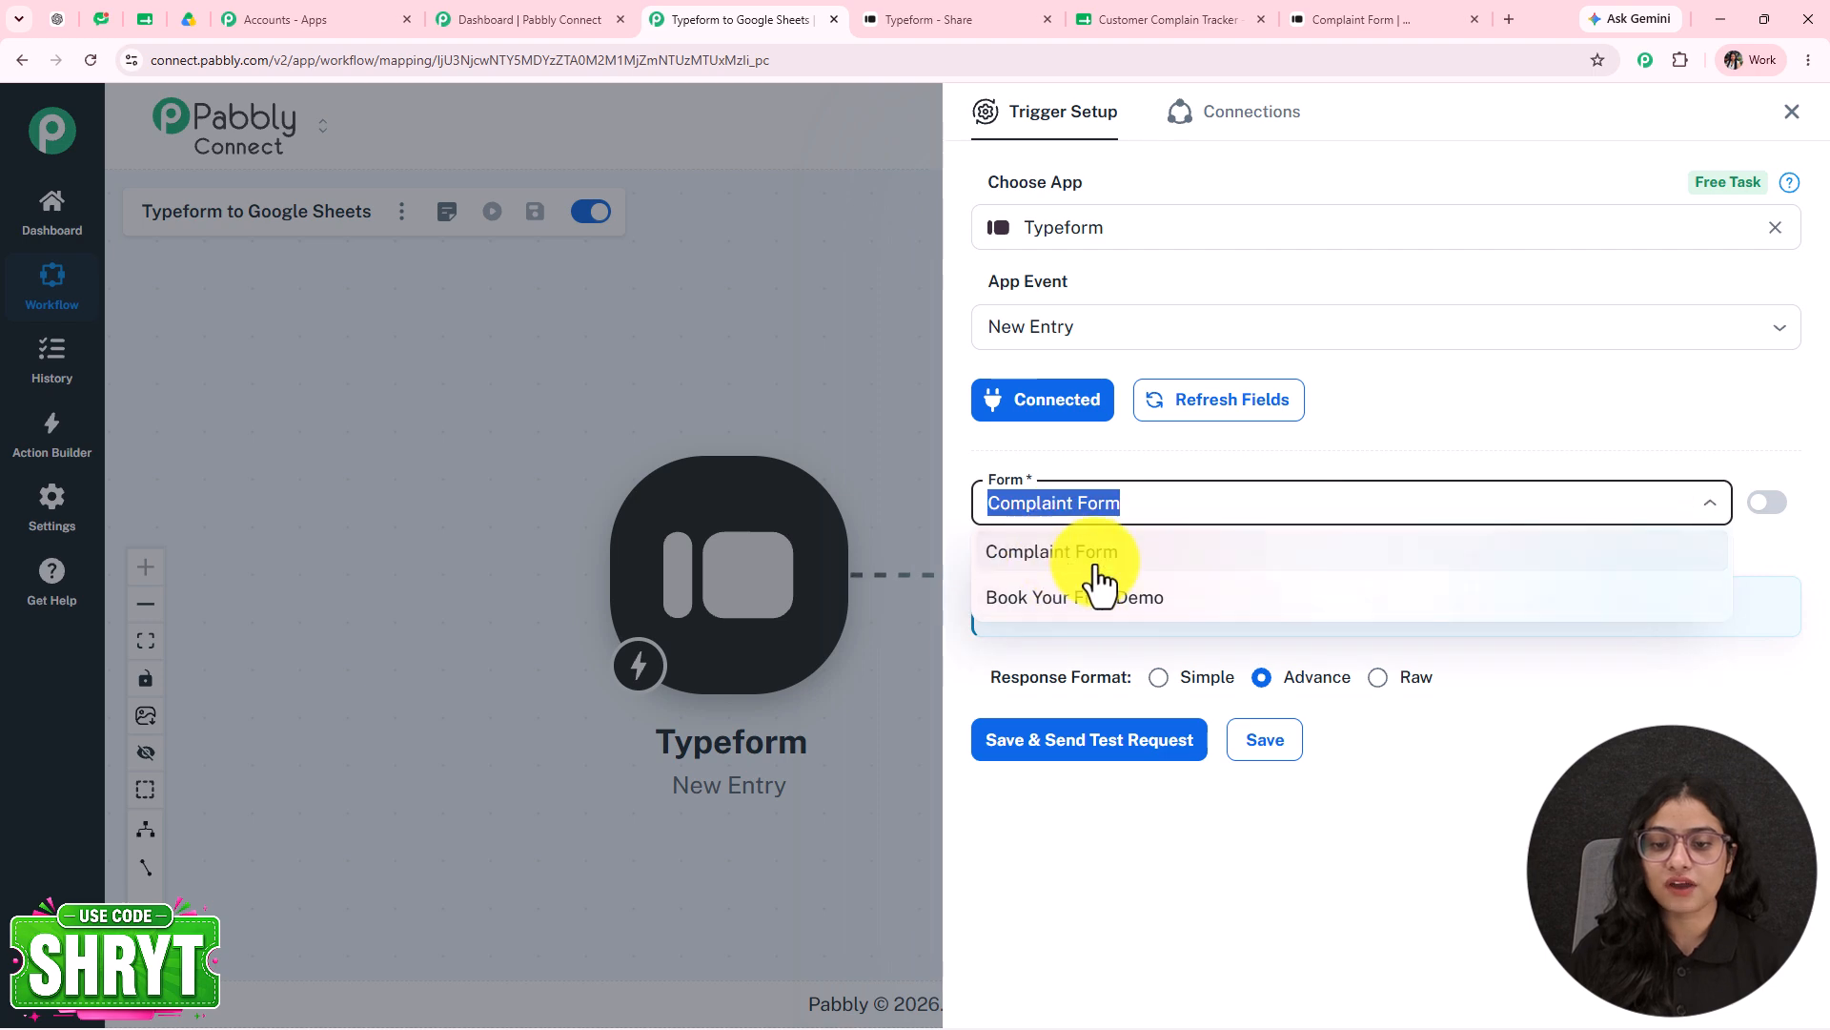
pyautogui.click(1041, 553)
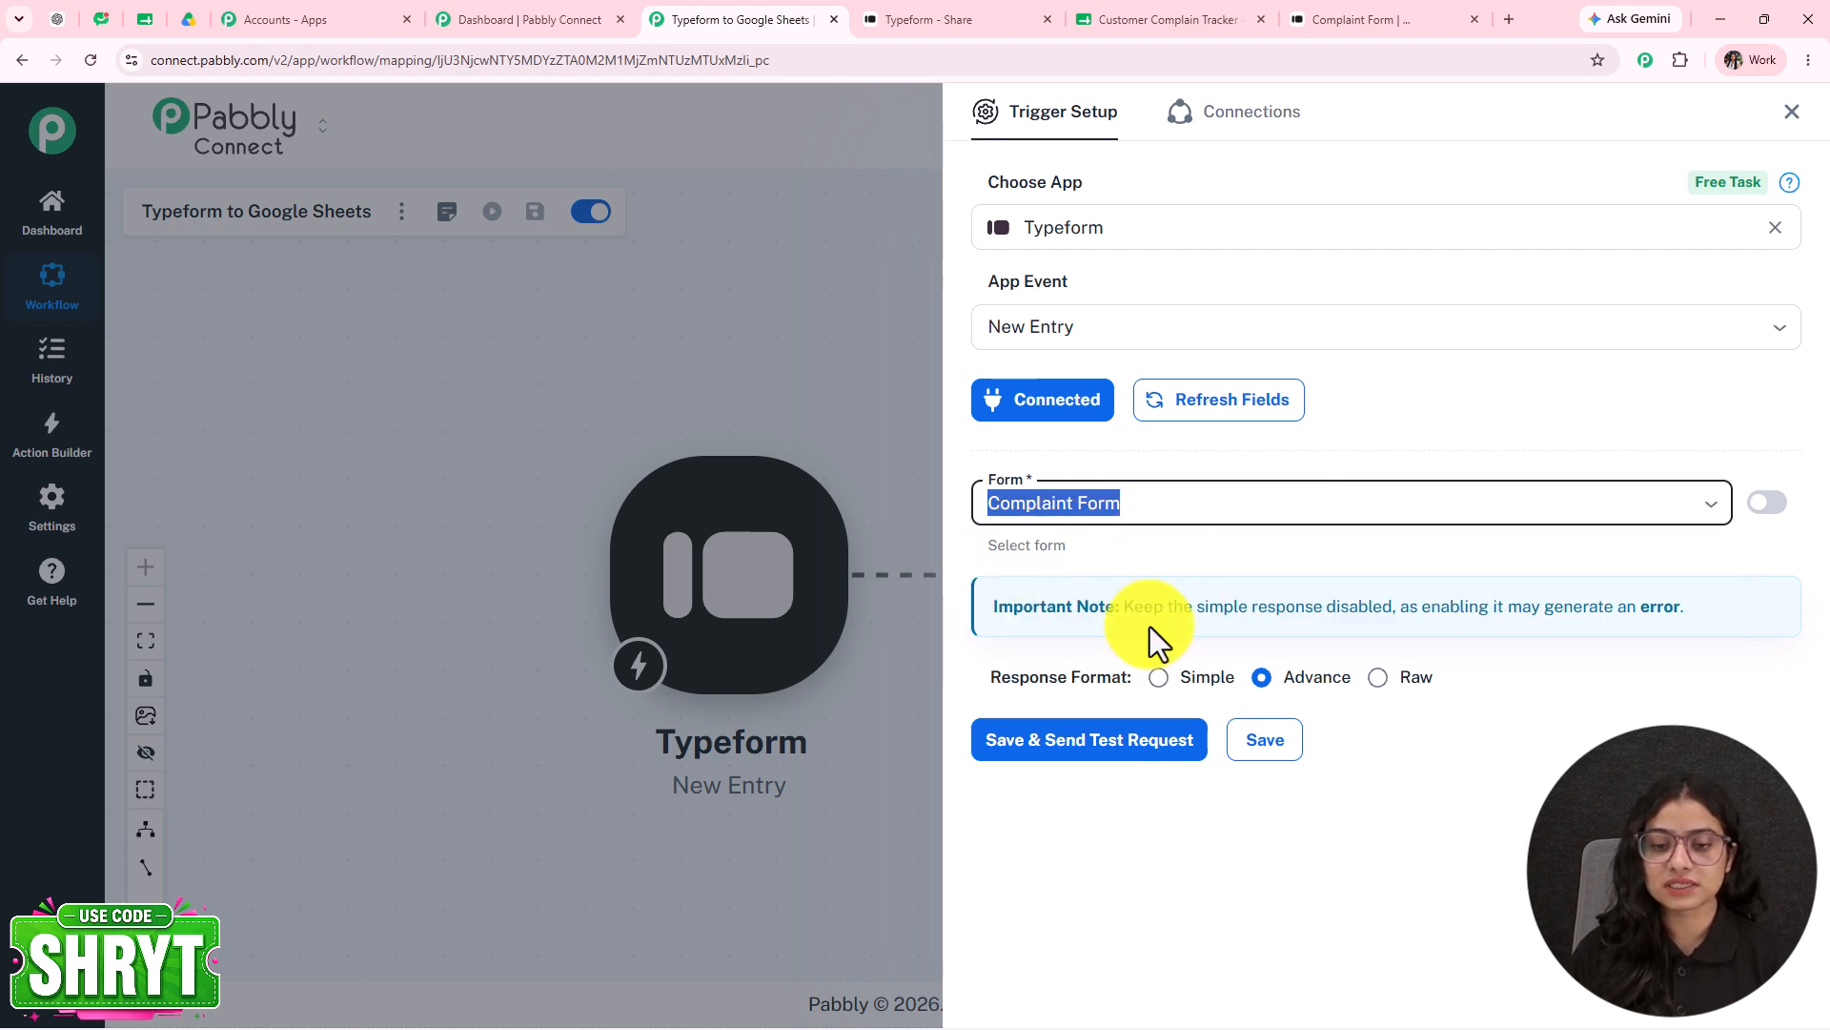
pyautogui.click(1127, 742)
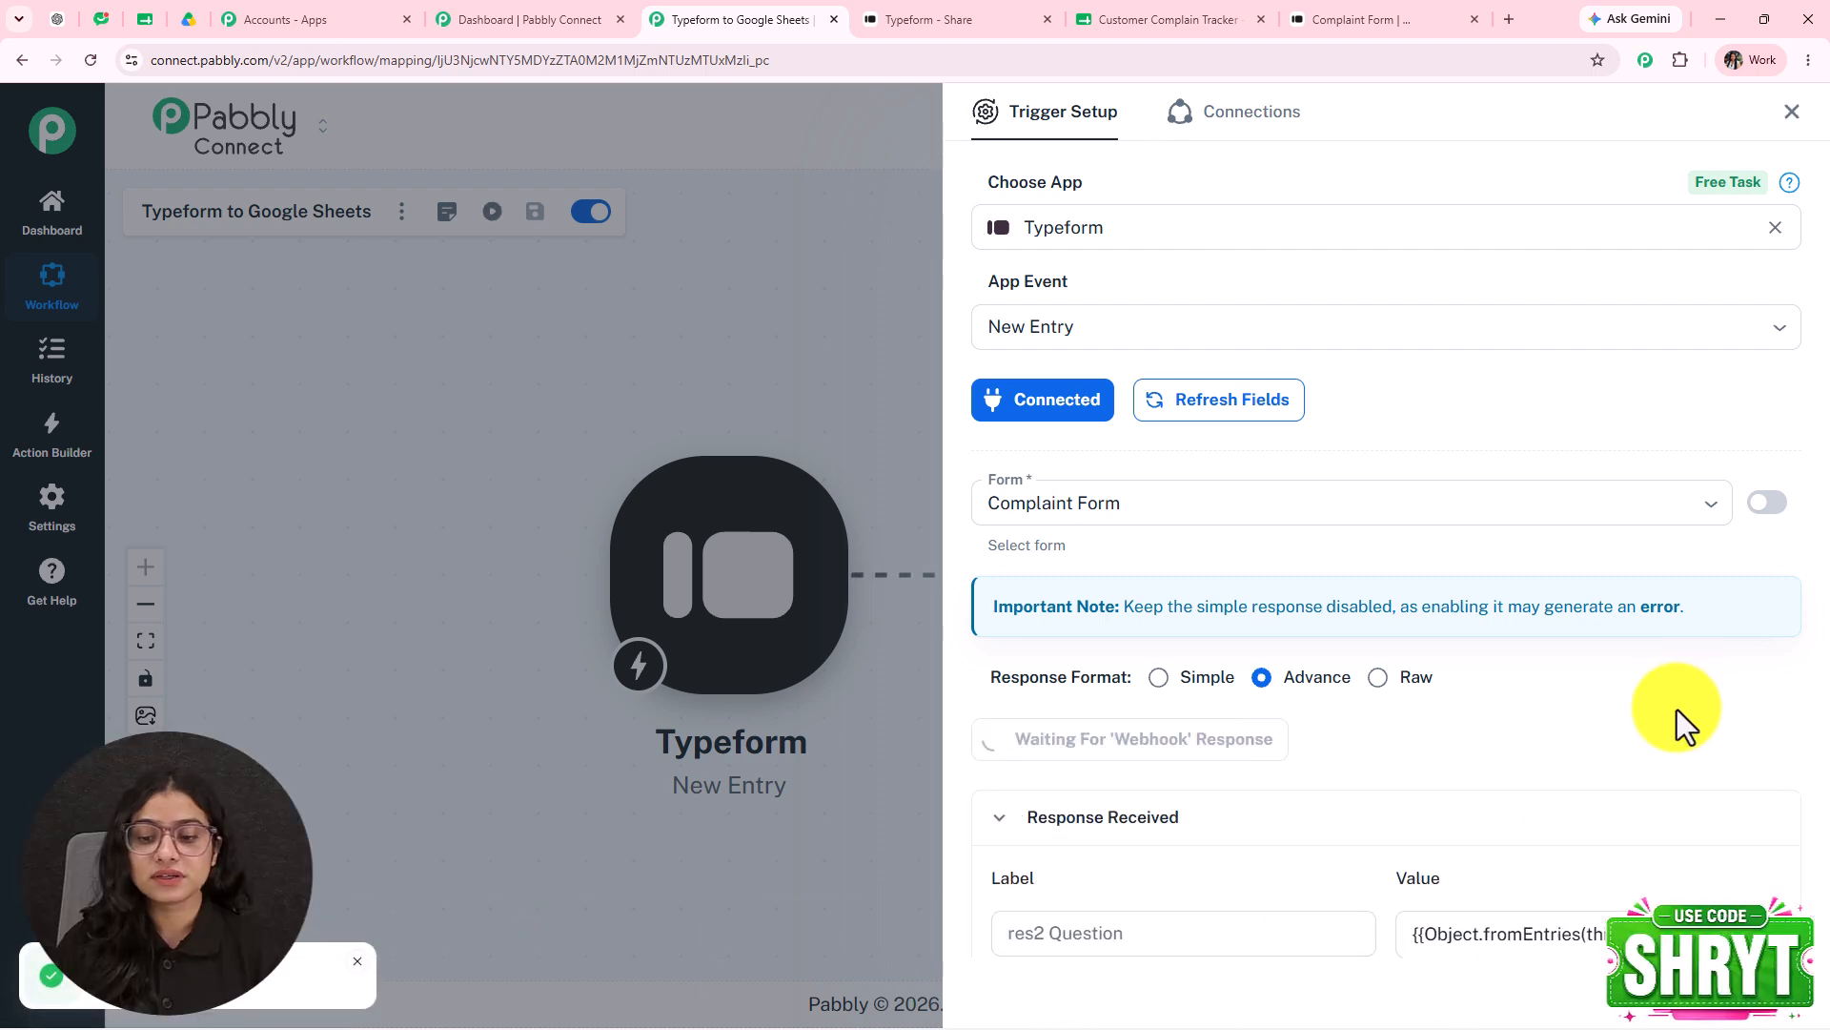
pyautogui.scroll(-2, 1647, 723)
pyautogui.scroll(-2, 1647, 723)
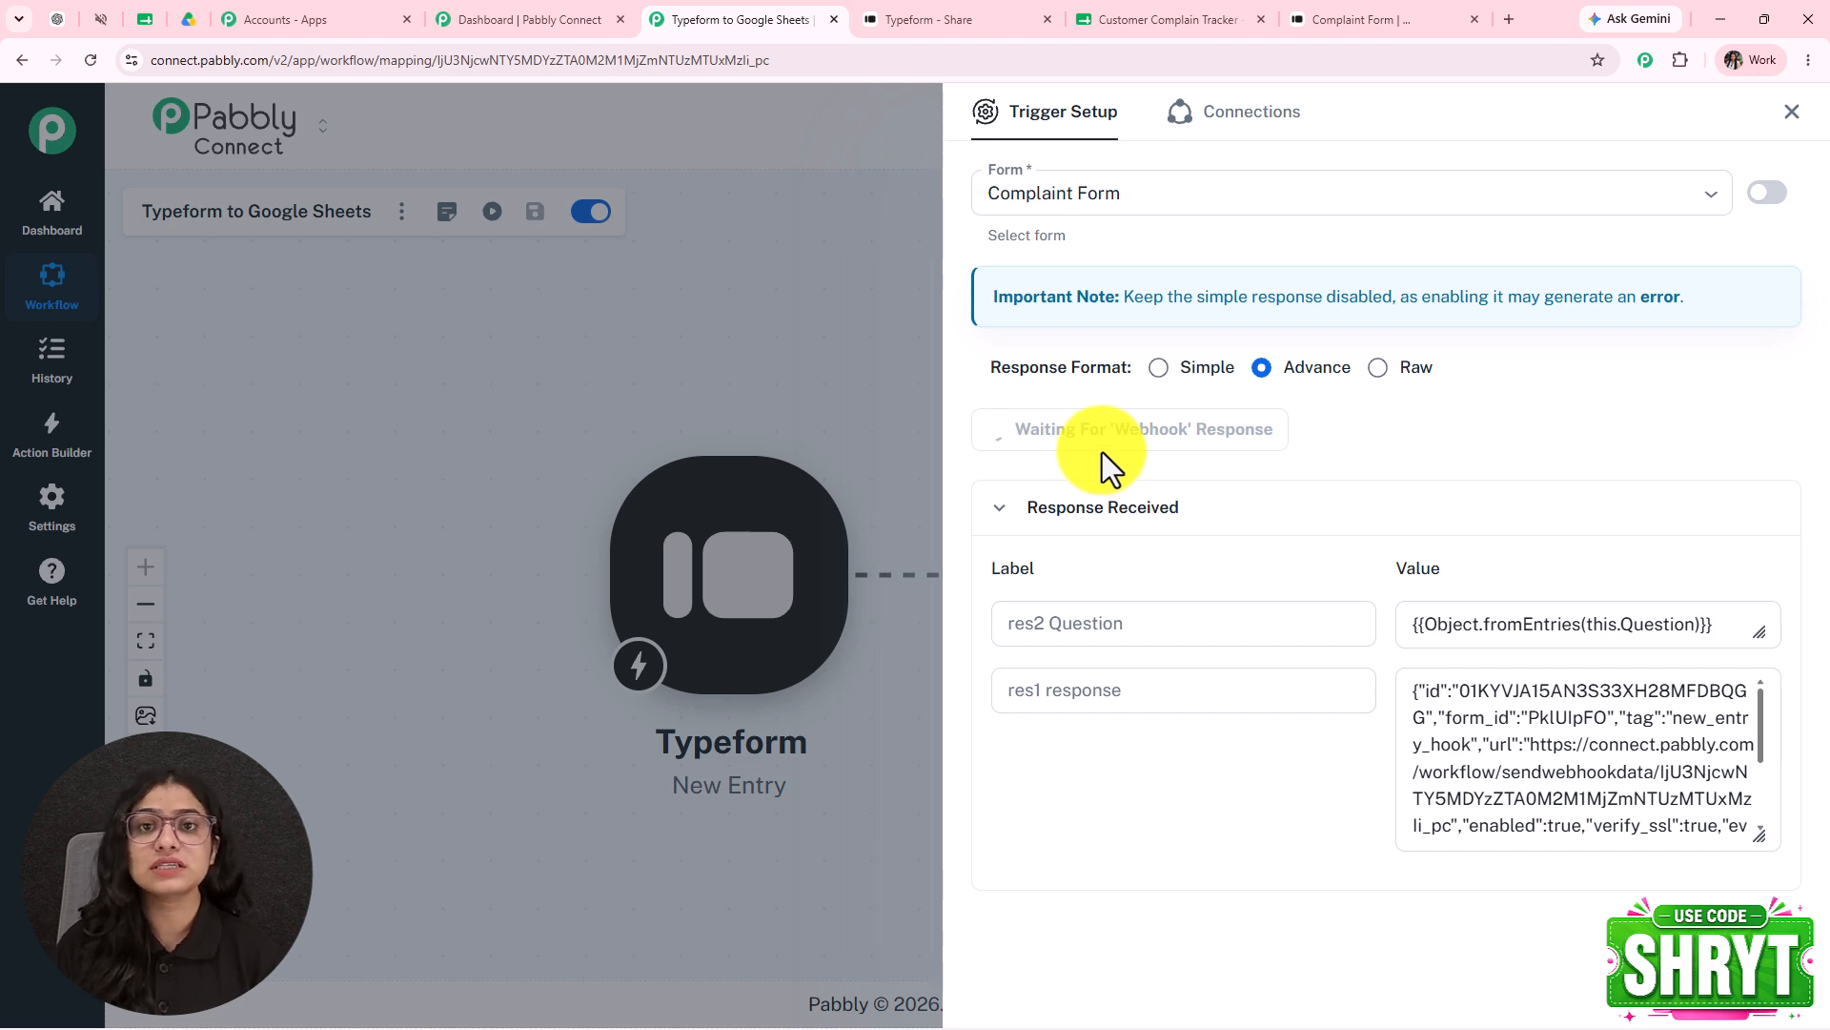
pyautogui.click(1321, 16)
# - Enter the customer's first and last name and an India phone number
pyautogui.scroll(-1, 1227, 528)
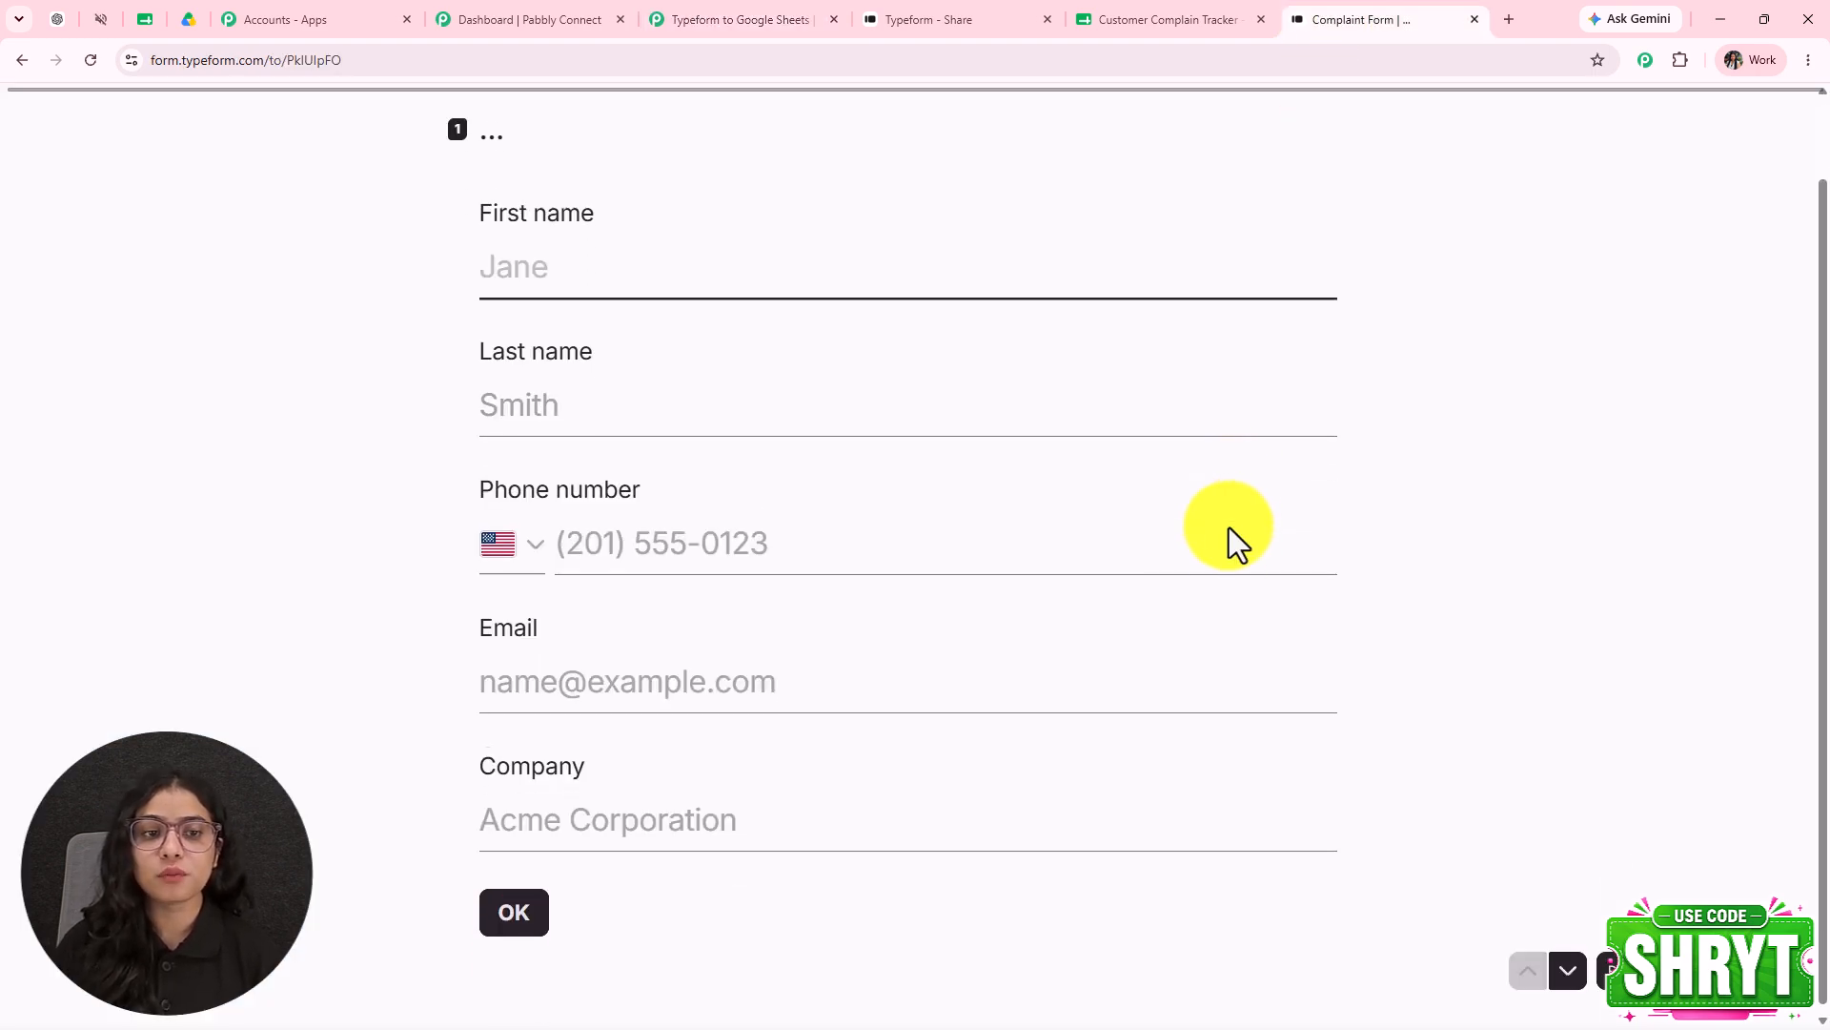
pyautogui.click(546, 265)
pyautogui.click(539, 265)
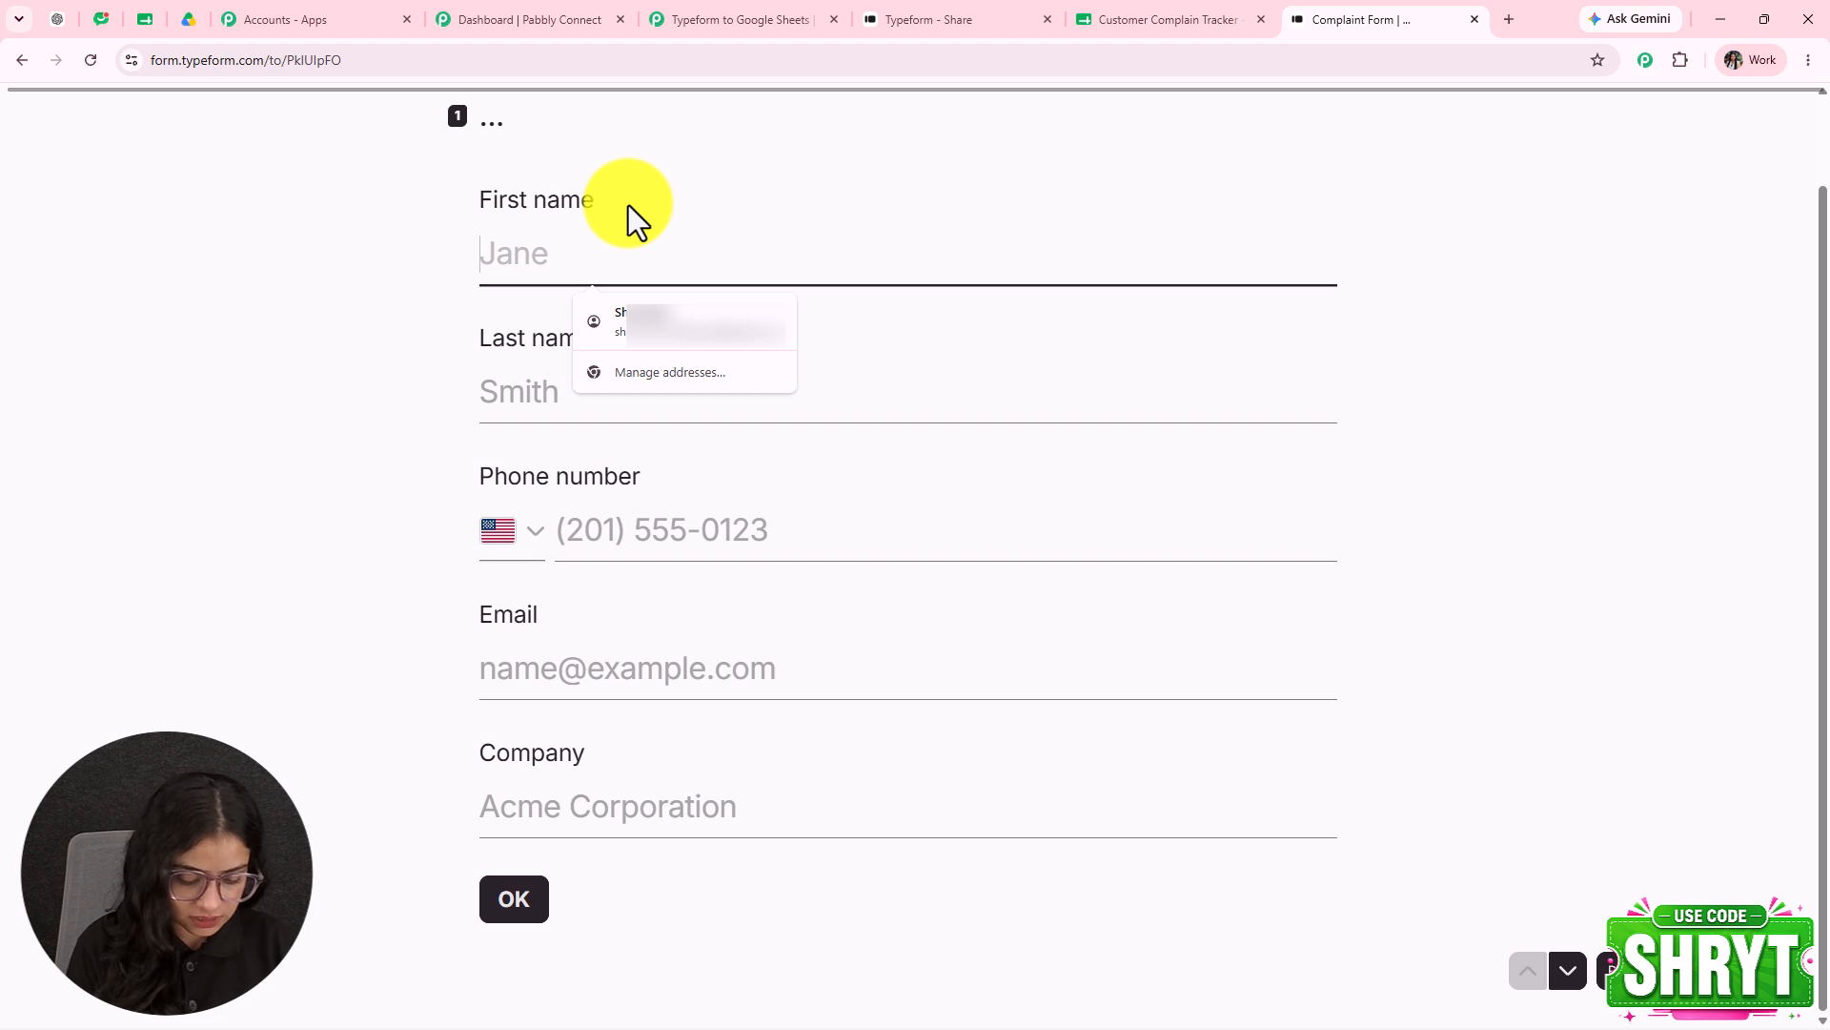
pyautogui.write('New')
pyautogui.press('Tab')
pyautogui.write('Customeer')
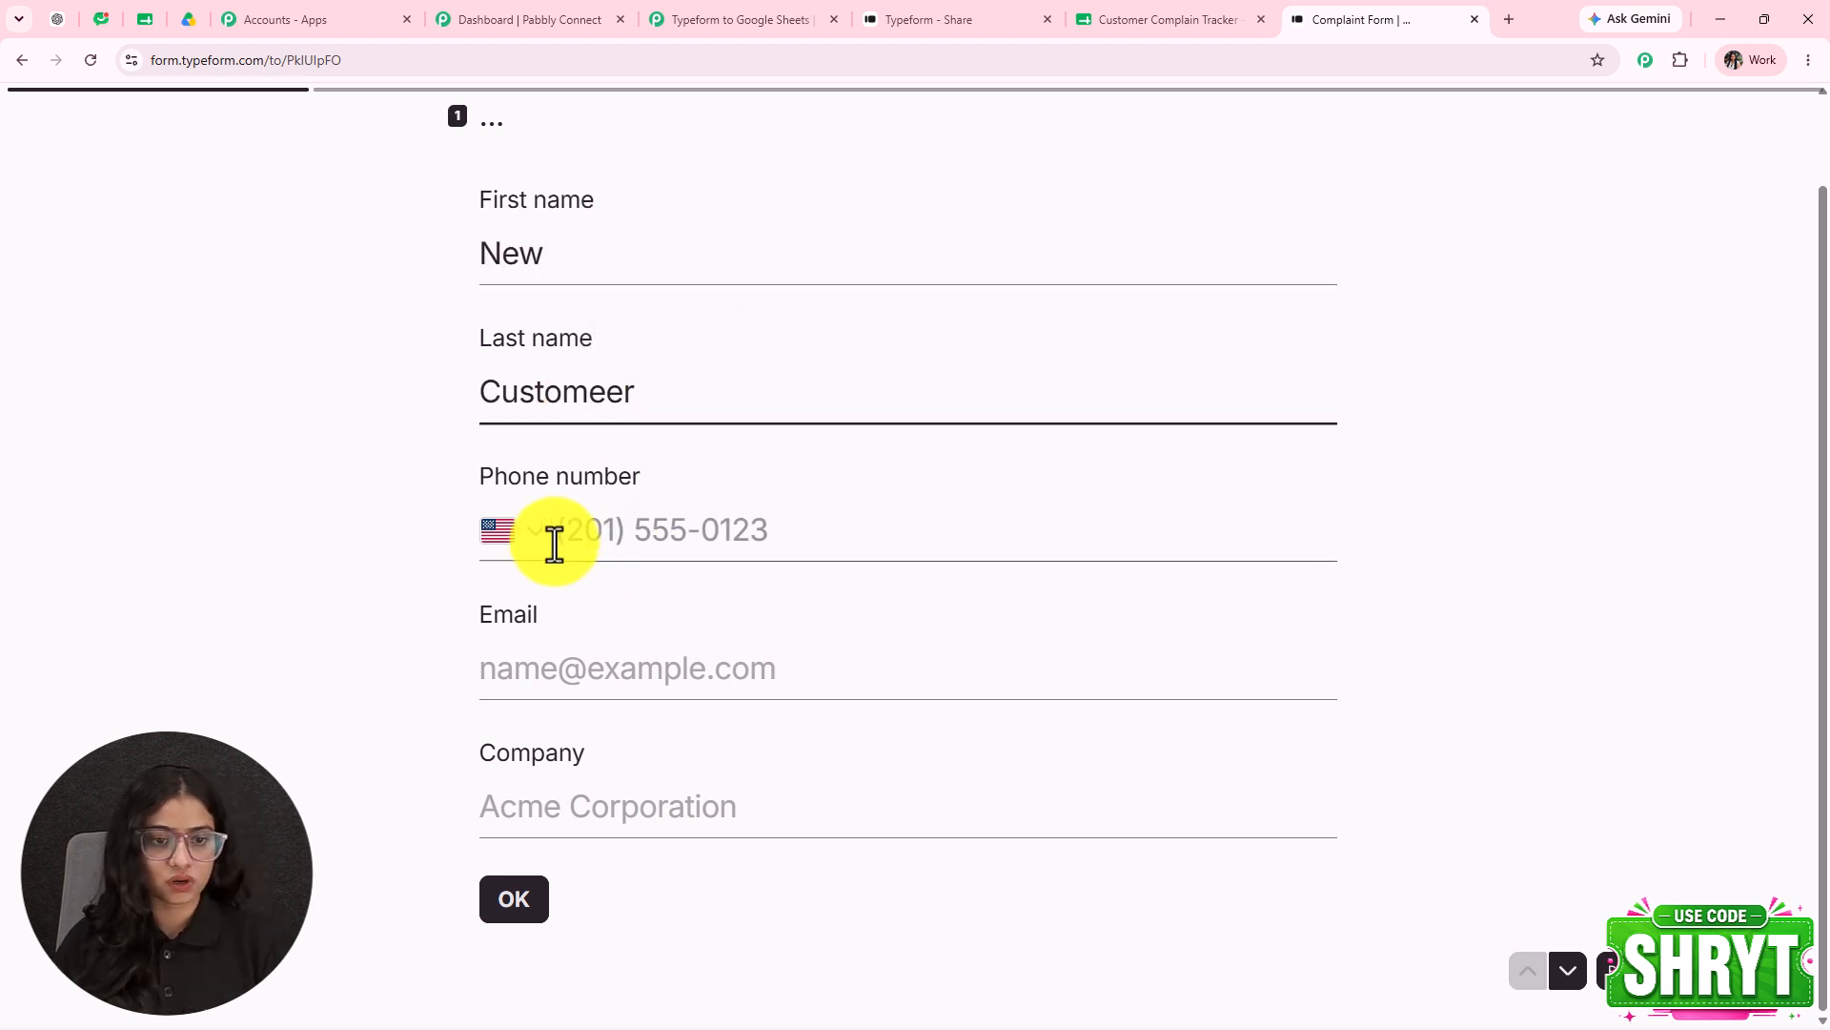
pyautogui.click(535, 546)
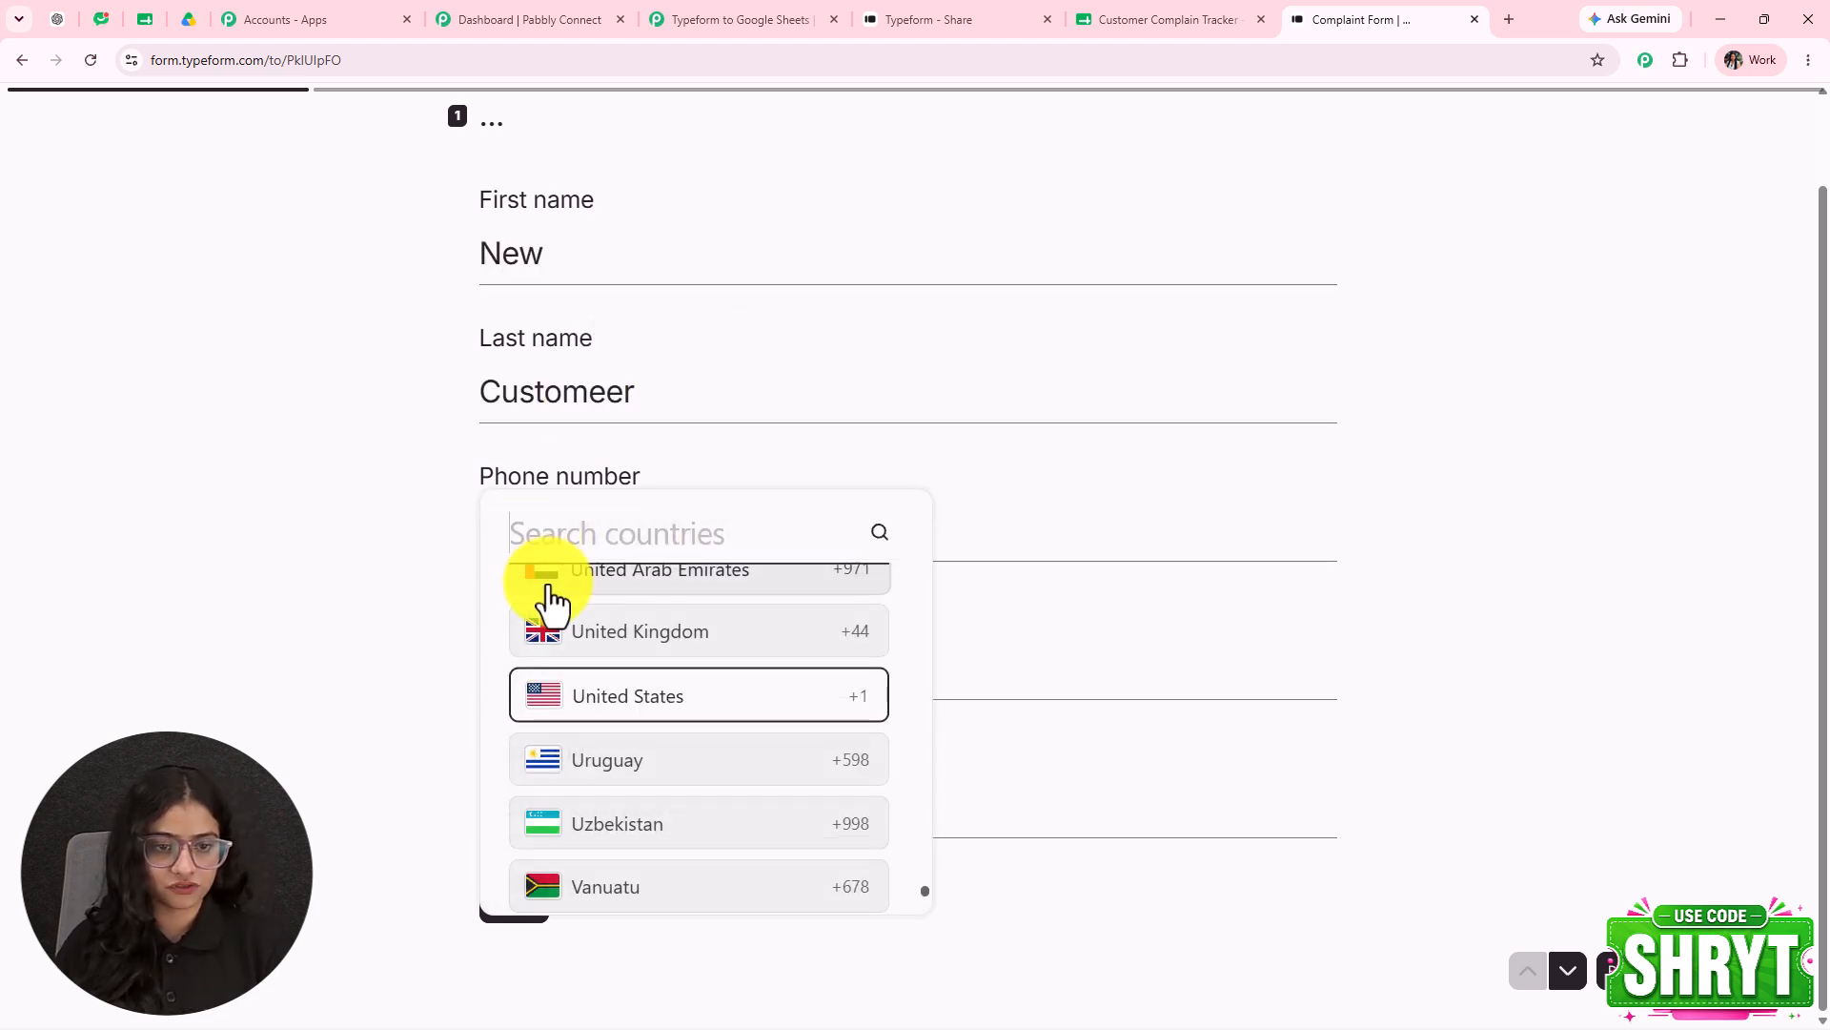
pyautogui.click(559, 543)
pyautogui.write('in')
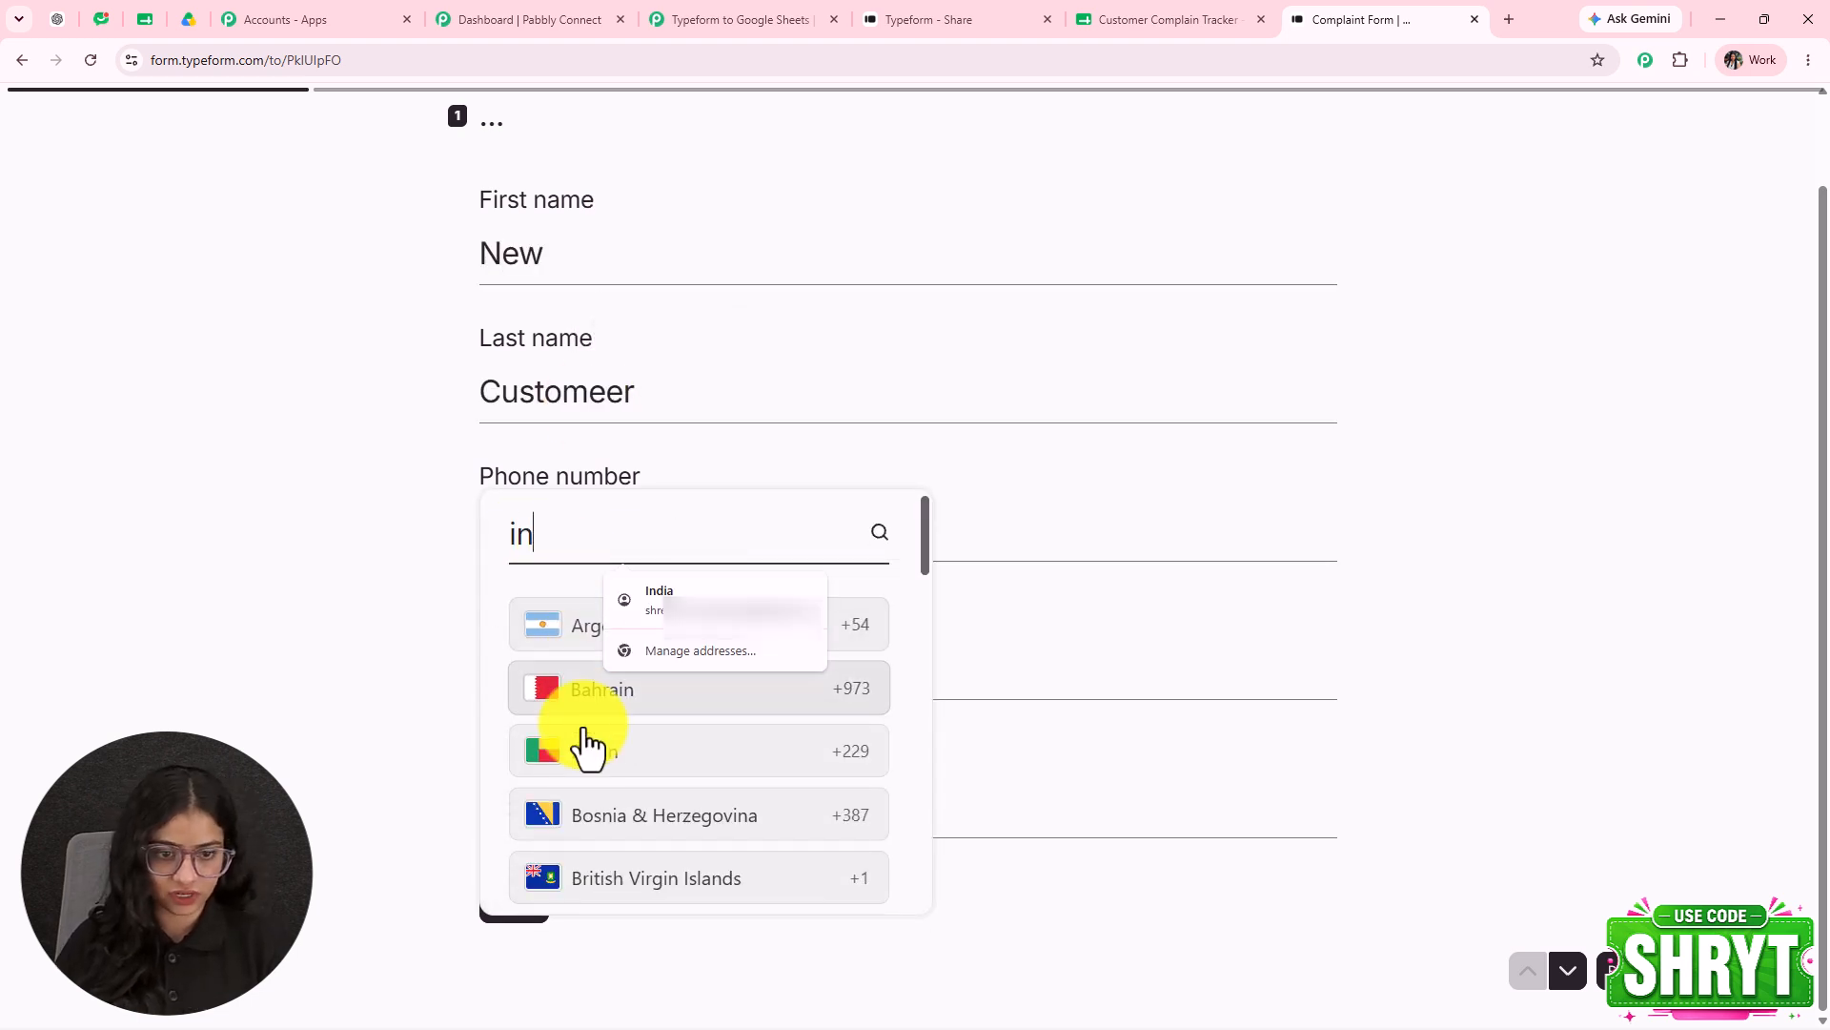
pyautogui.write('d')
pyautogui.click(583, 631)
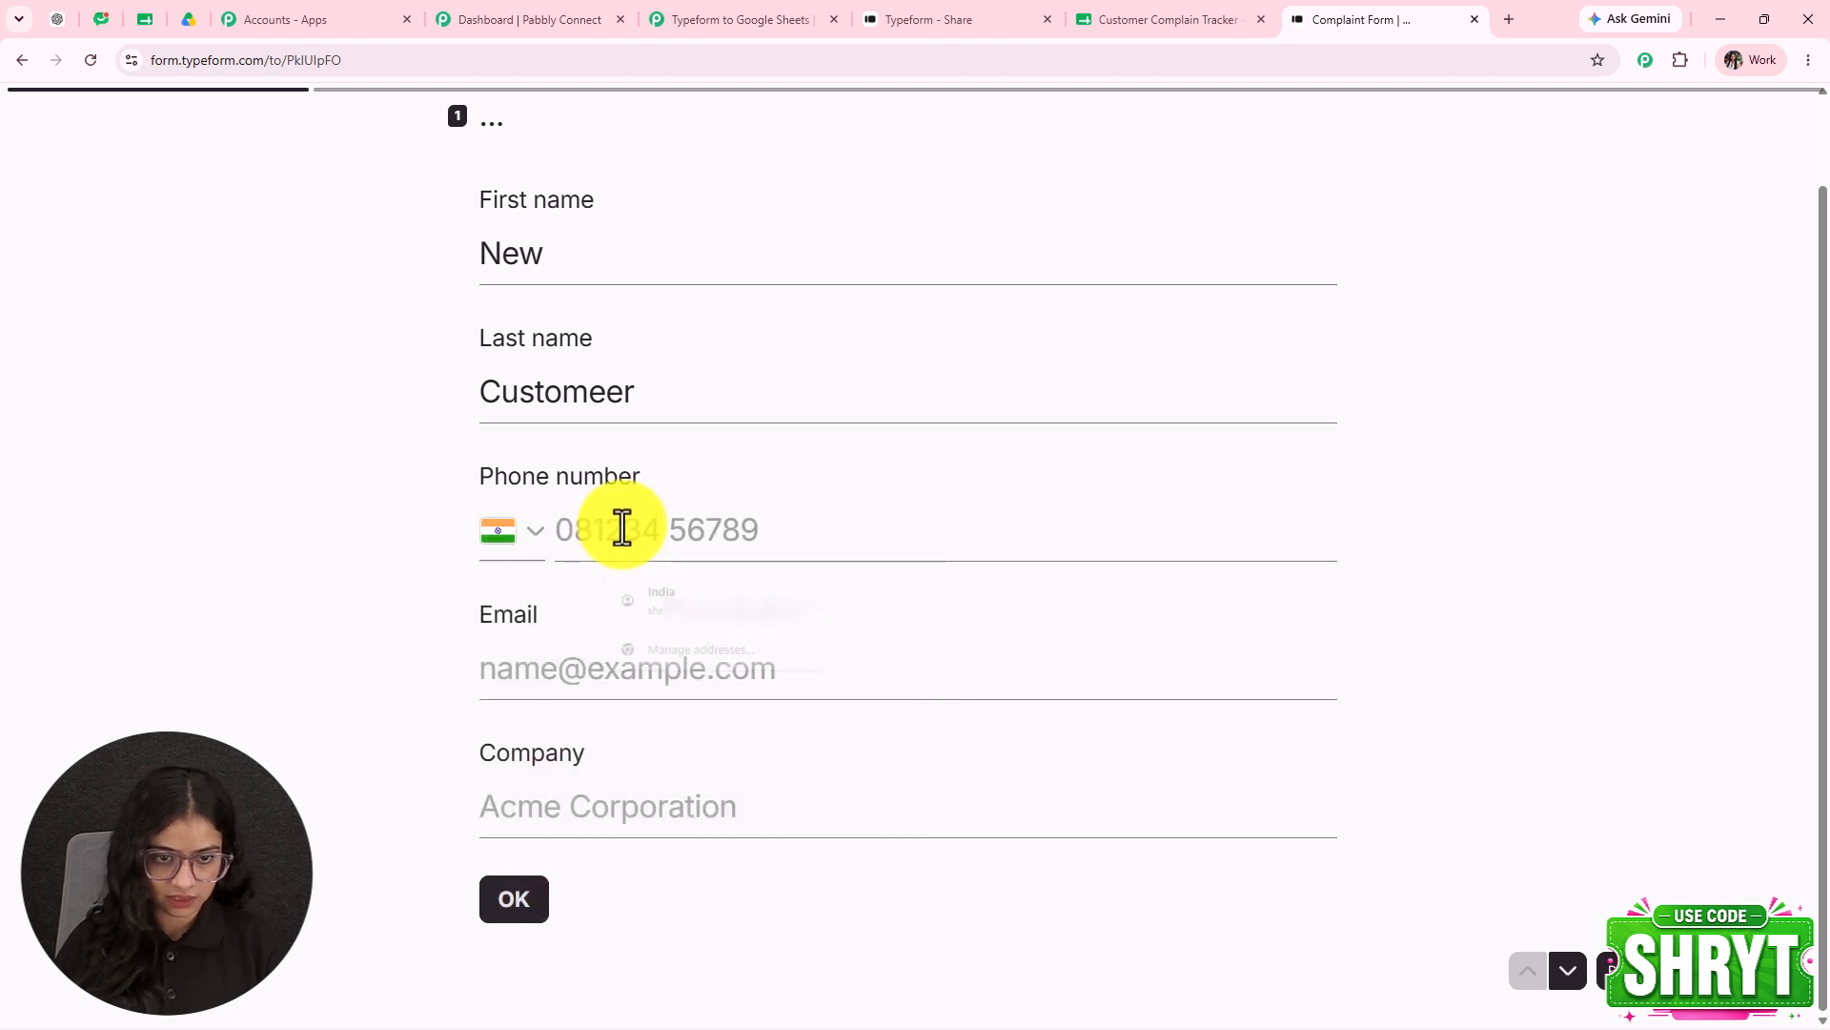
pyautogui.write('7878787878')
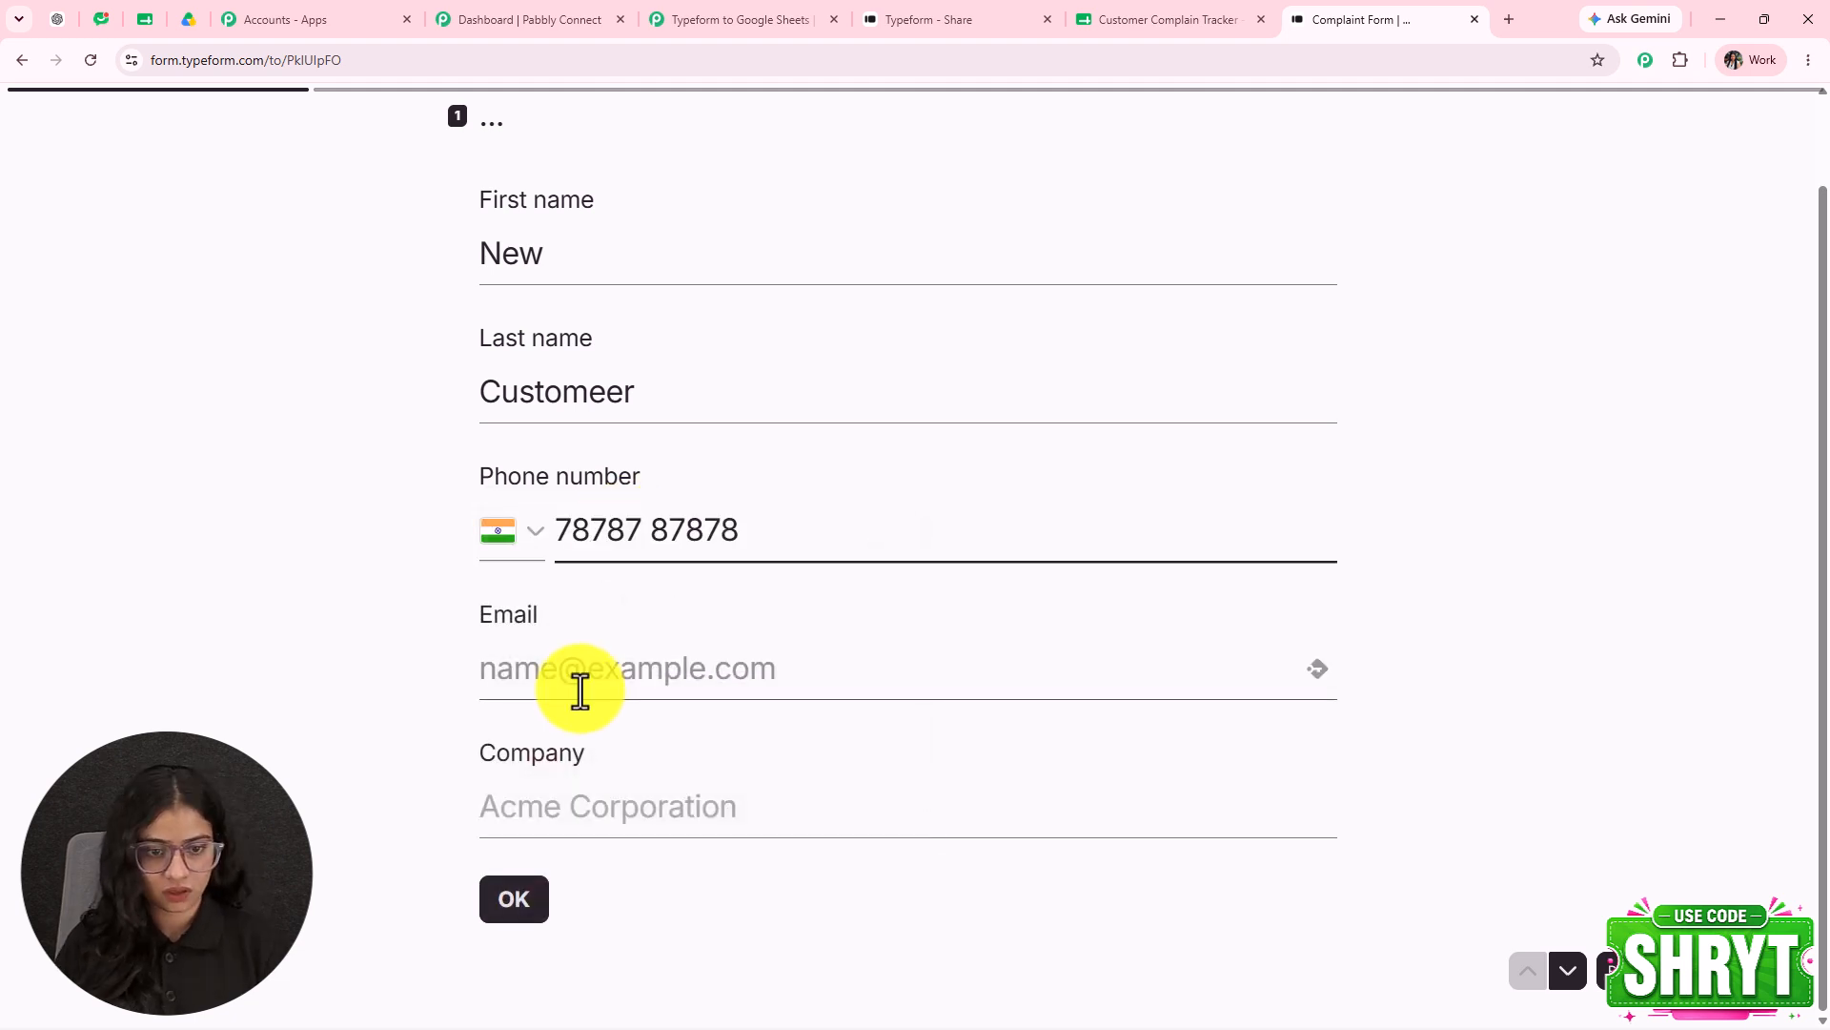
# - Fill in the customer's email and GrowthEdge Solutions as the company, then continue
pyautogui.click(580, 671)
pyautogui.write('n')
pyautogui.click(634, 729)
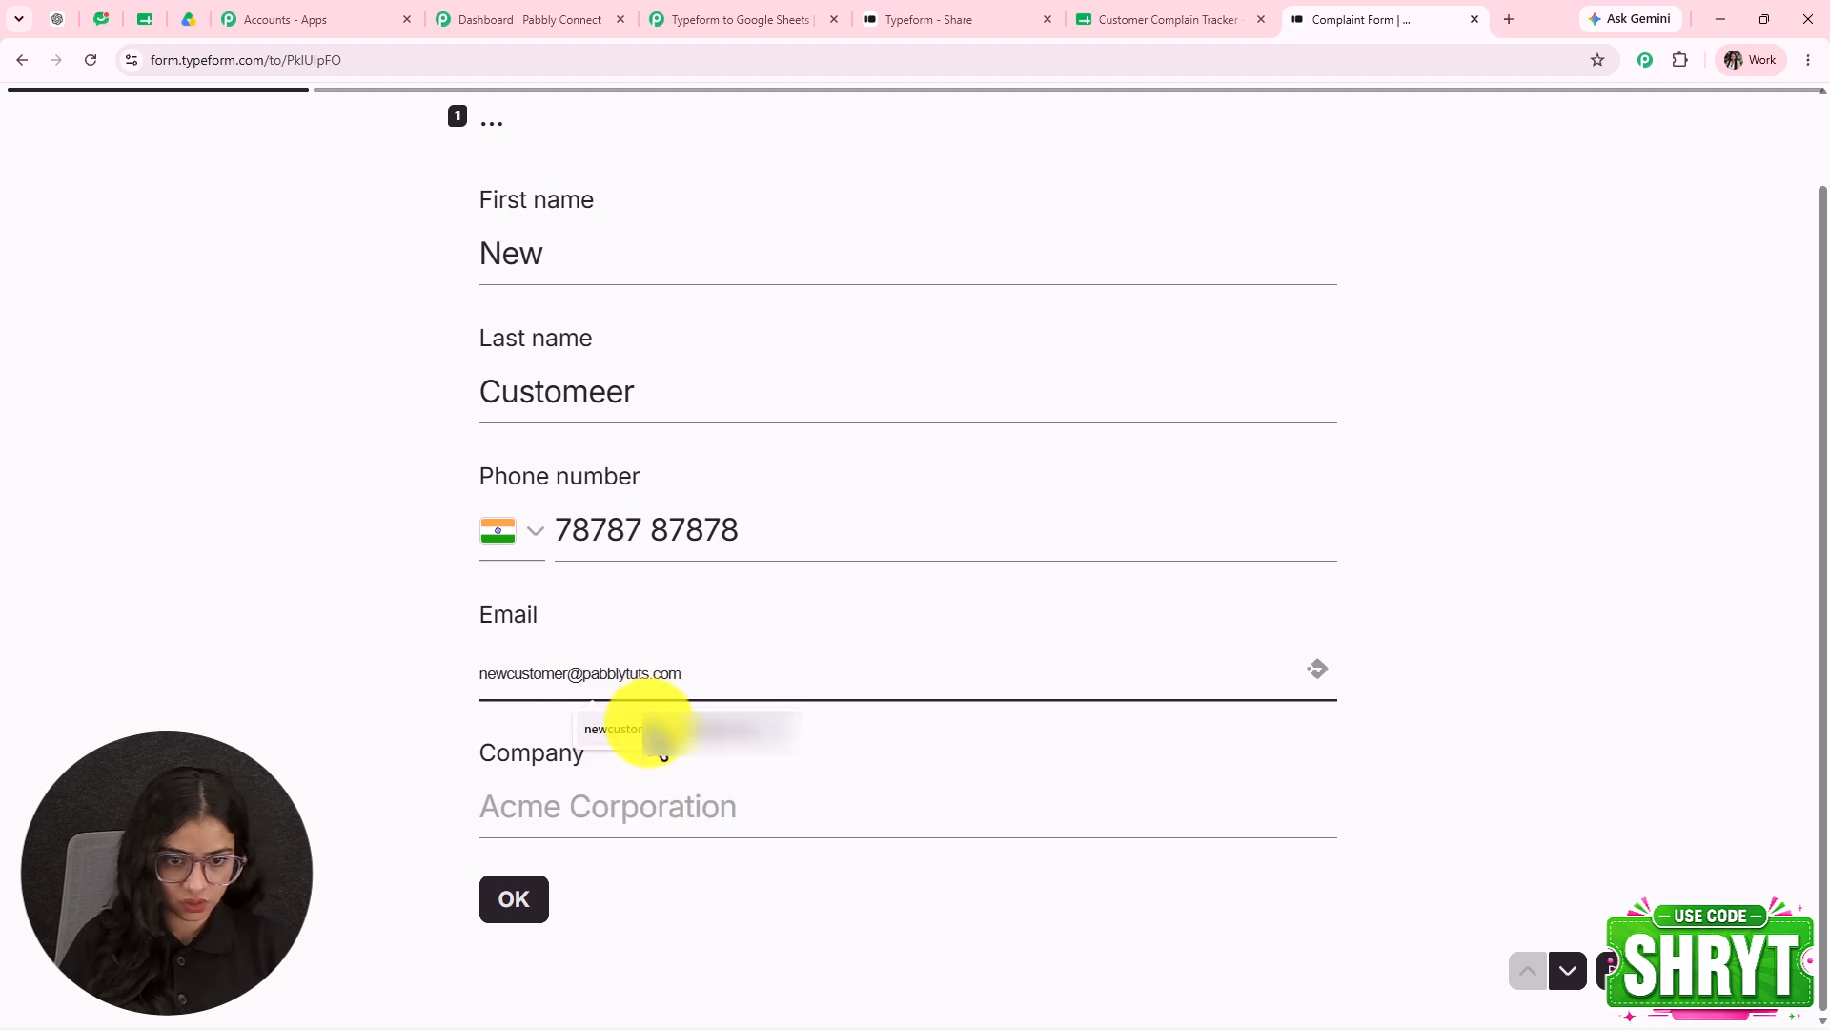
pyautogui.click(560, 825)
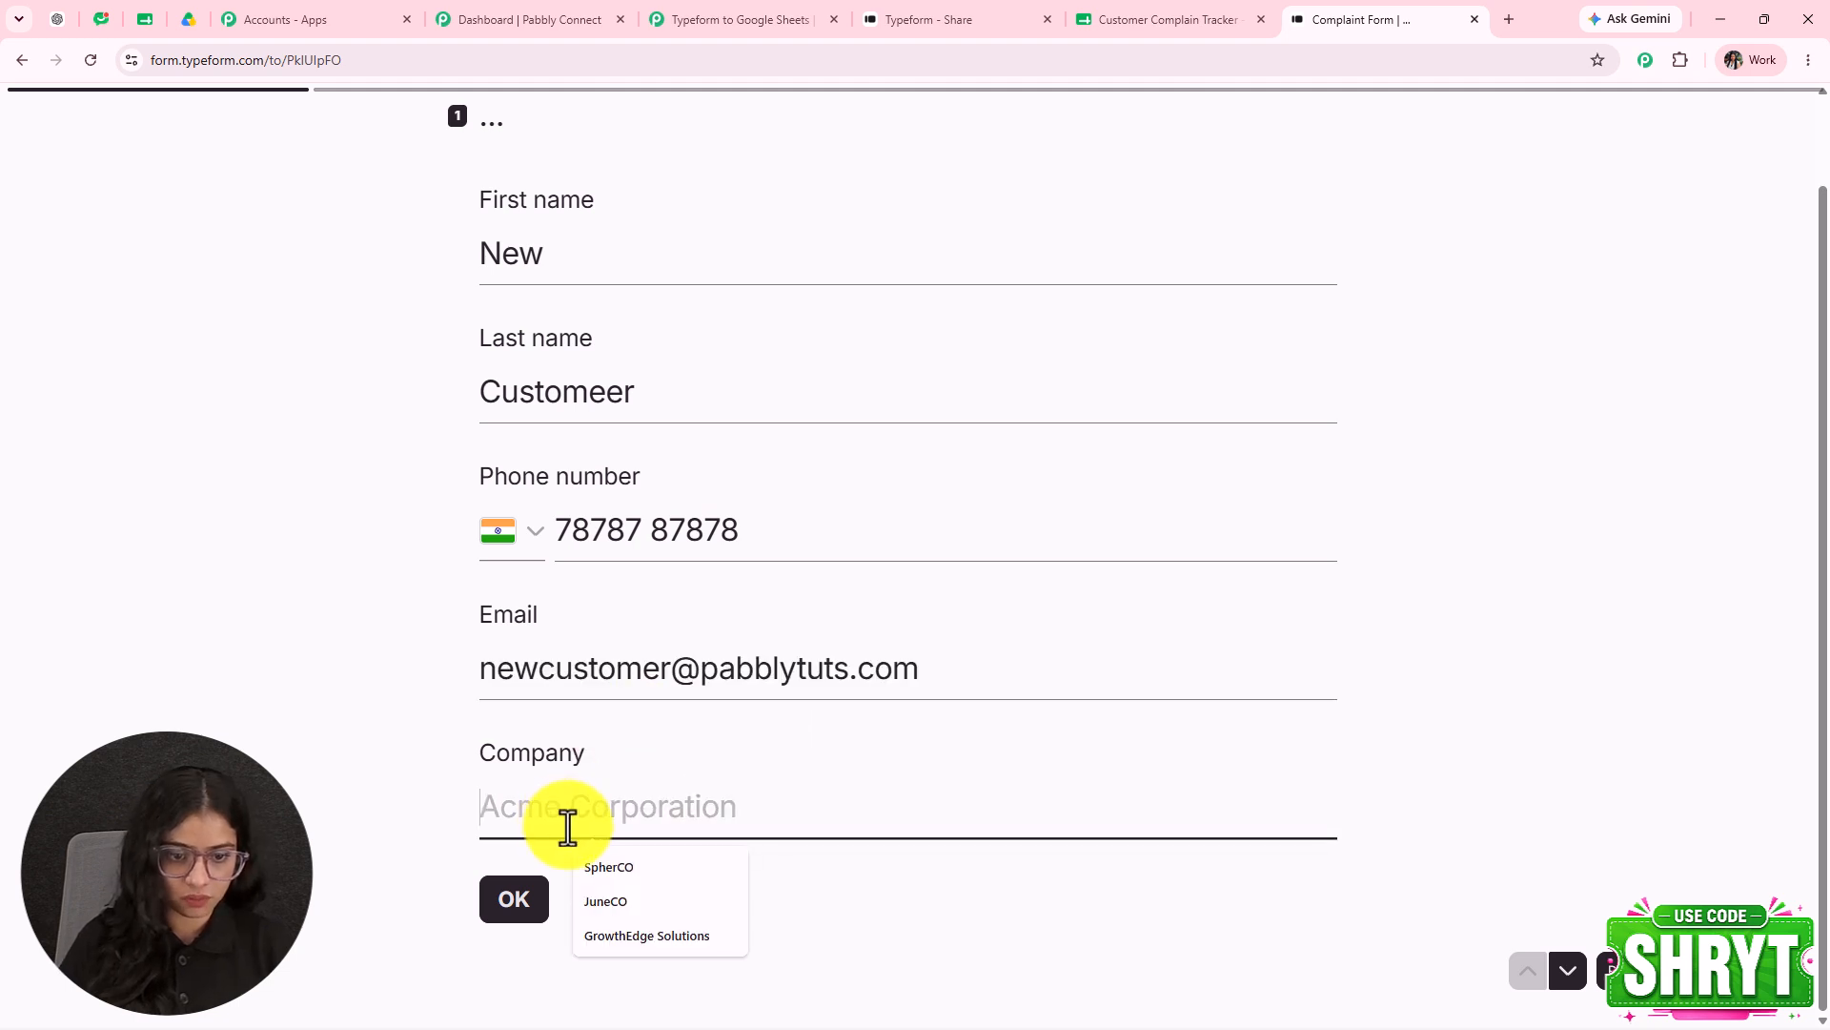
pyautogui.click(625, 933)
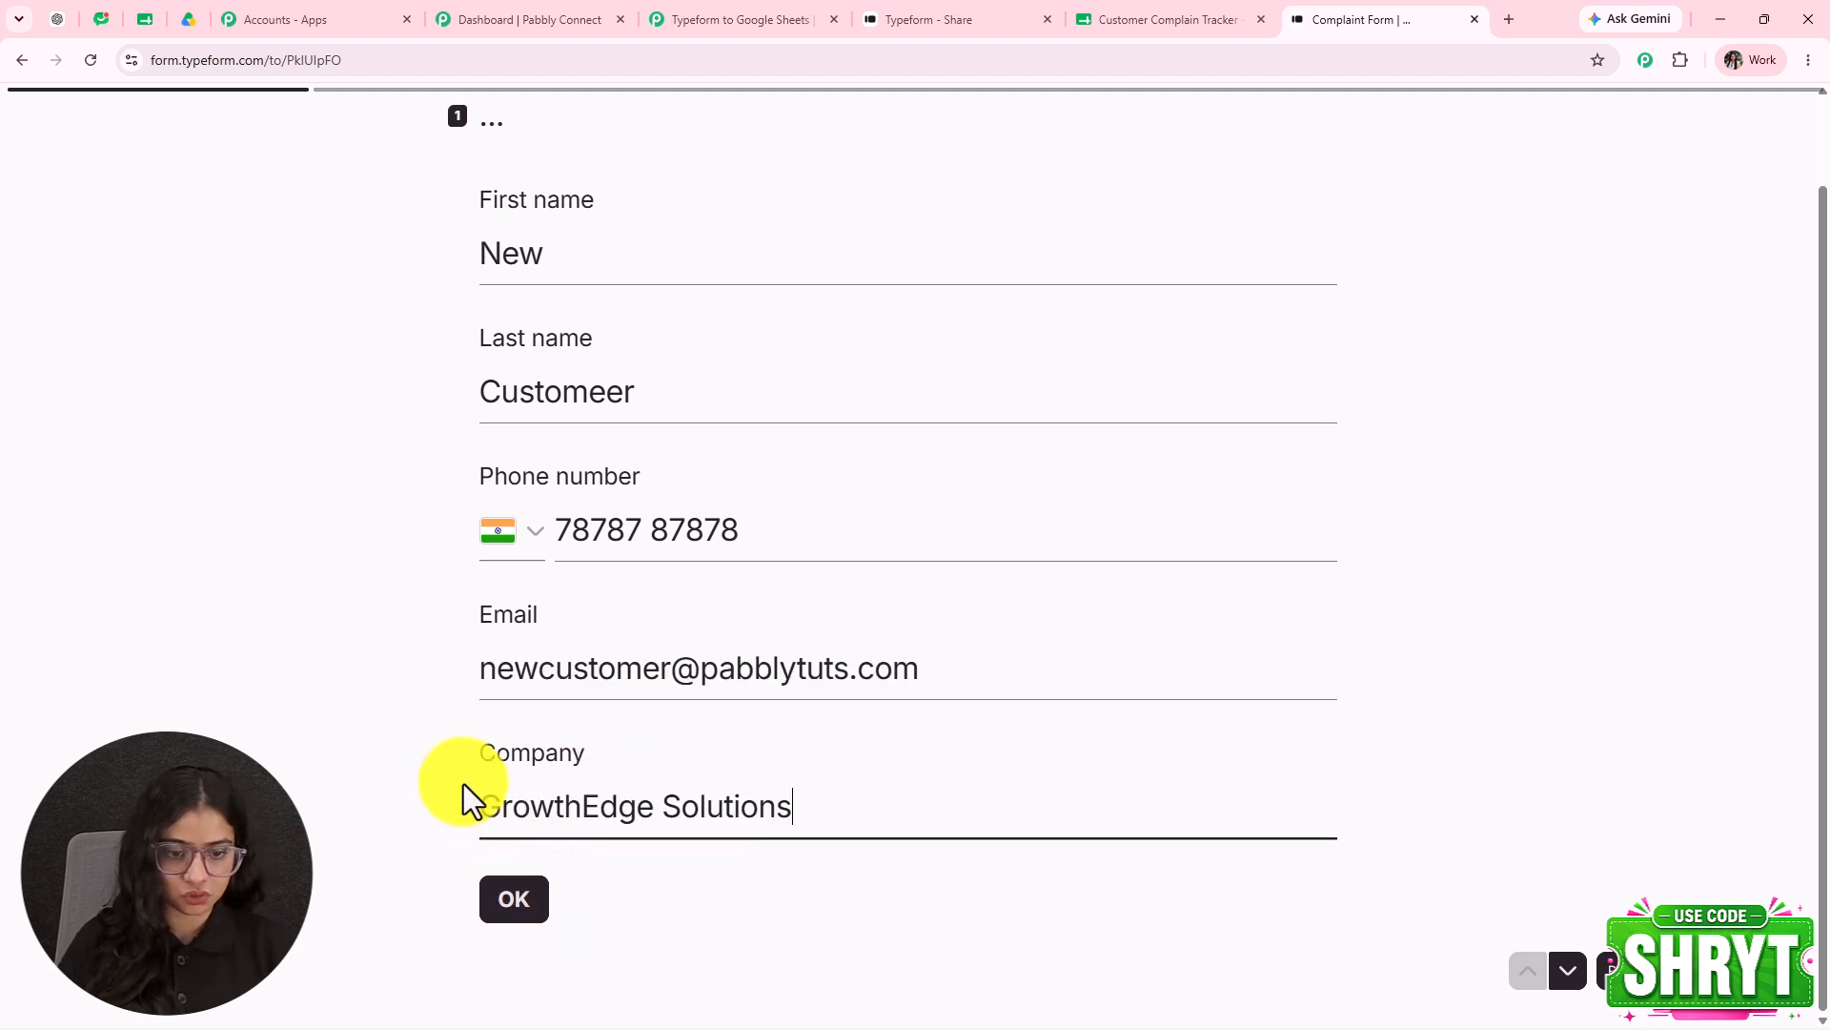
pyautogui.click(523, 915)
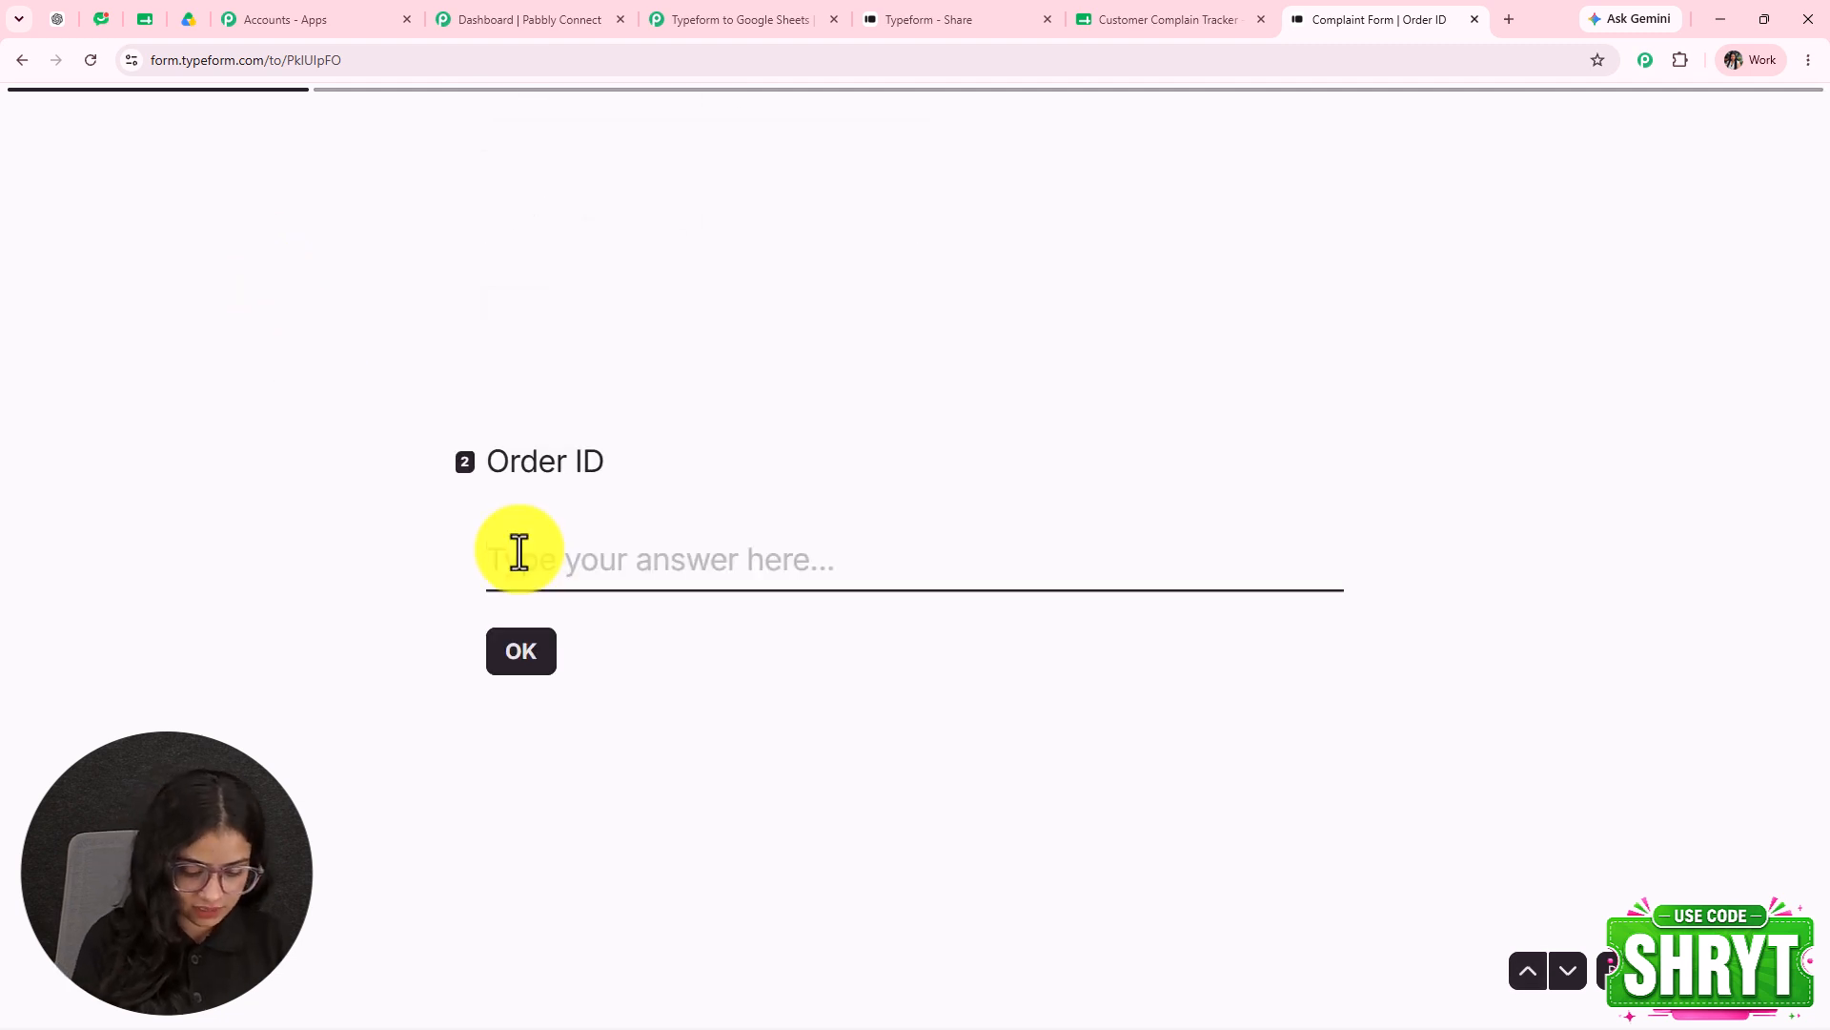
# - Enter the order ID and paste Vitamin C Face Serum (30ml) as the product
pyautogui.write('CU8899')
pyautogui.click(495, 667)
pyautogui.write('Vitamin C Face Serum (30ml)')
pyautogui.click(524, 668)
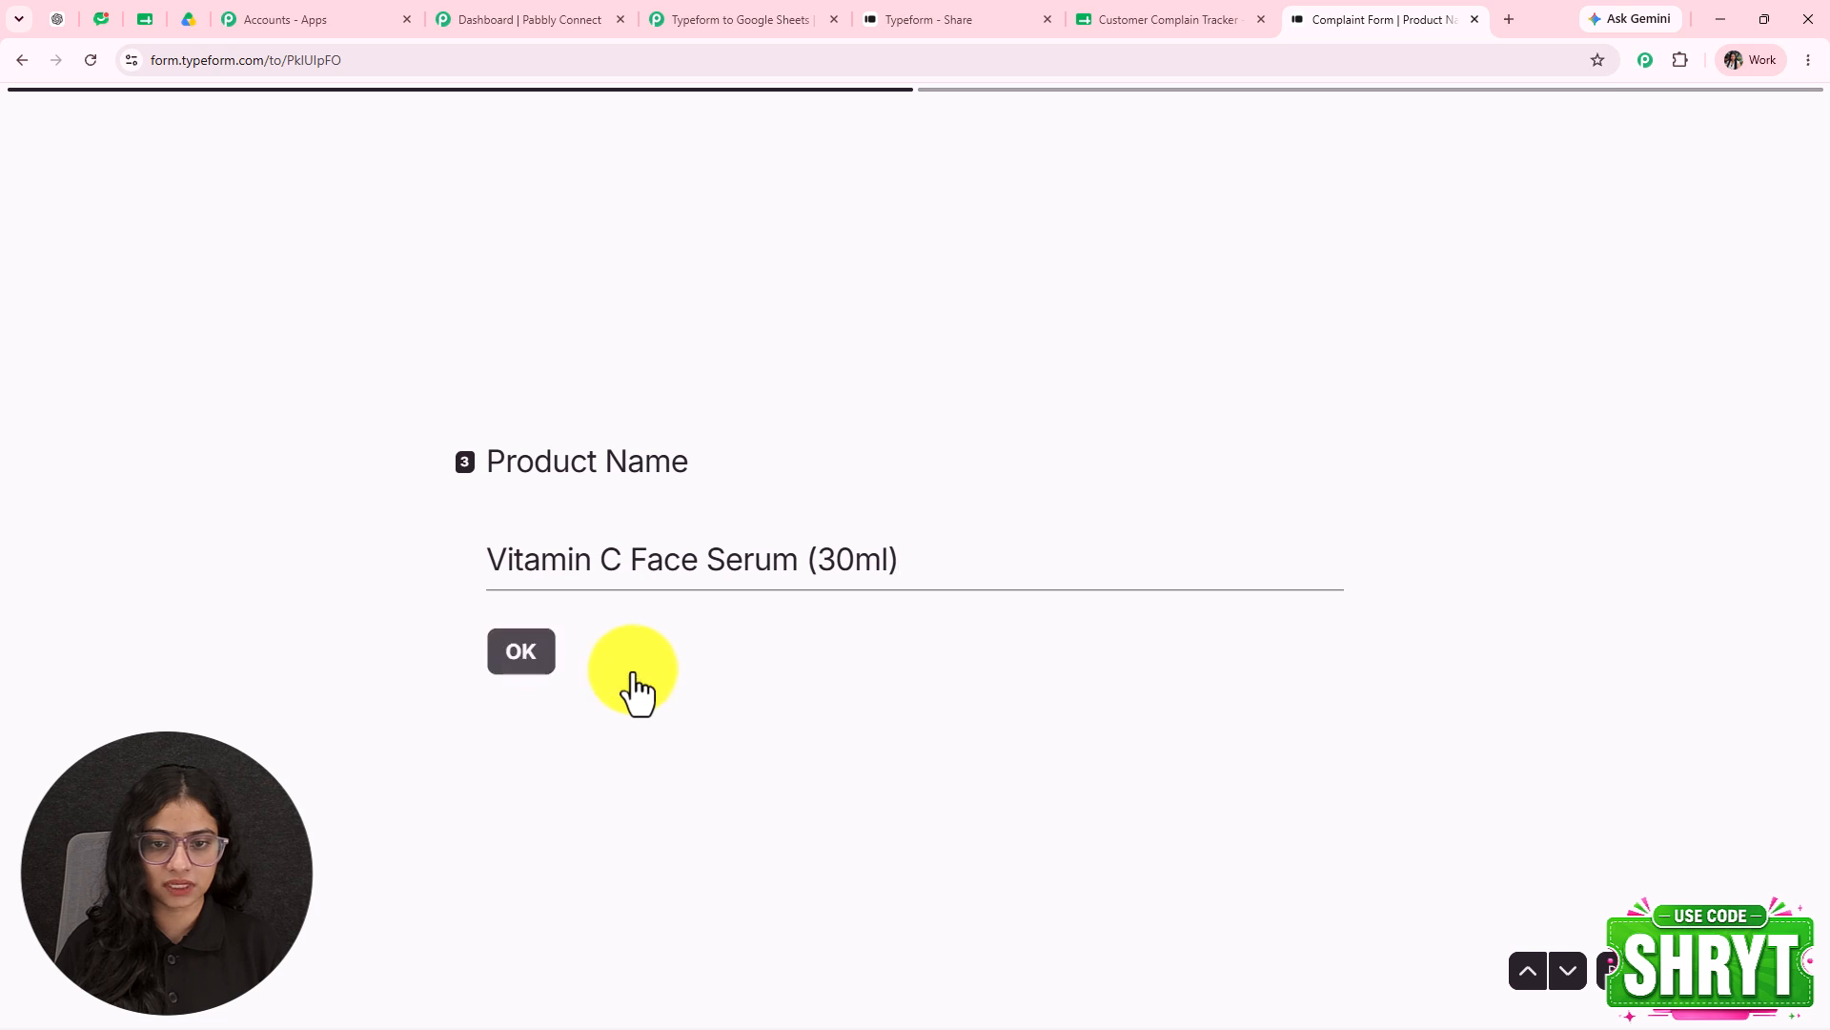
# - Choose Damaged Product, paste the issue description, select Replacement, and submit the form
pyautogui.click(627, 570)
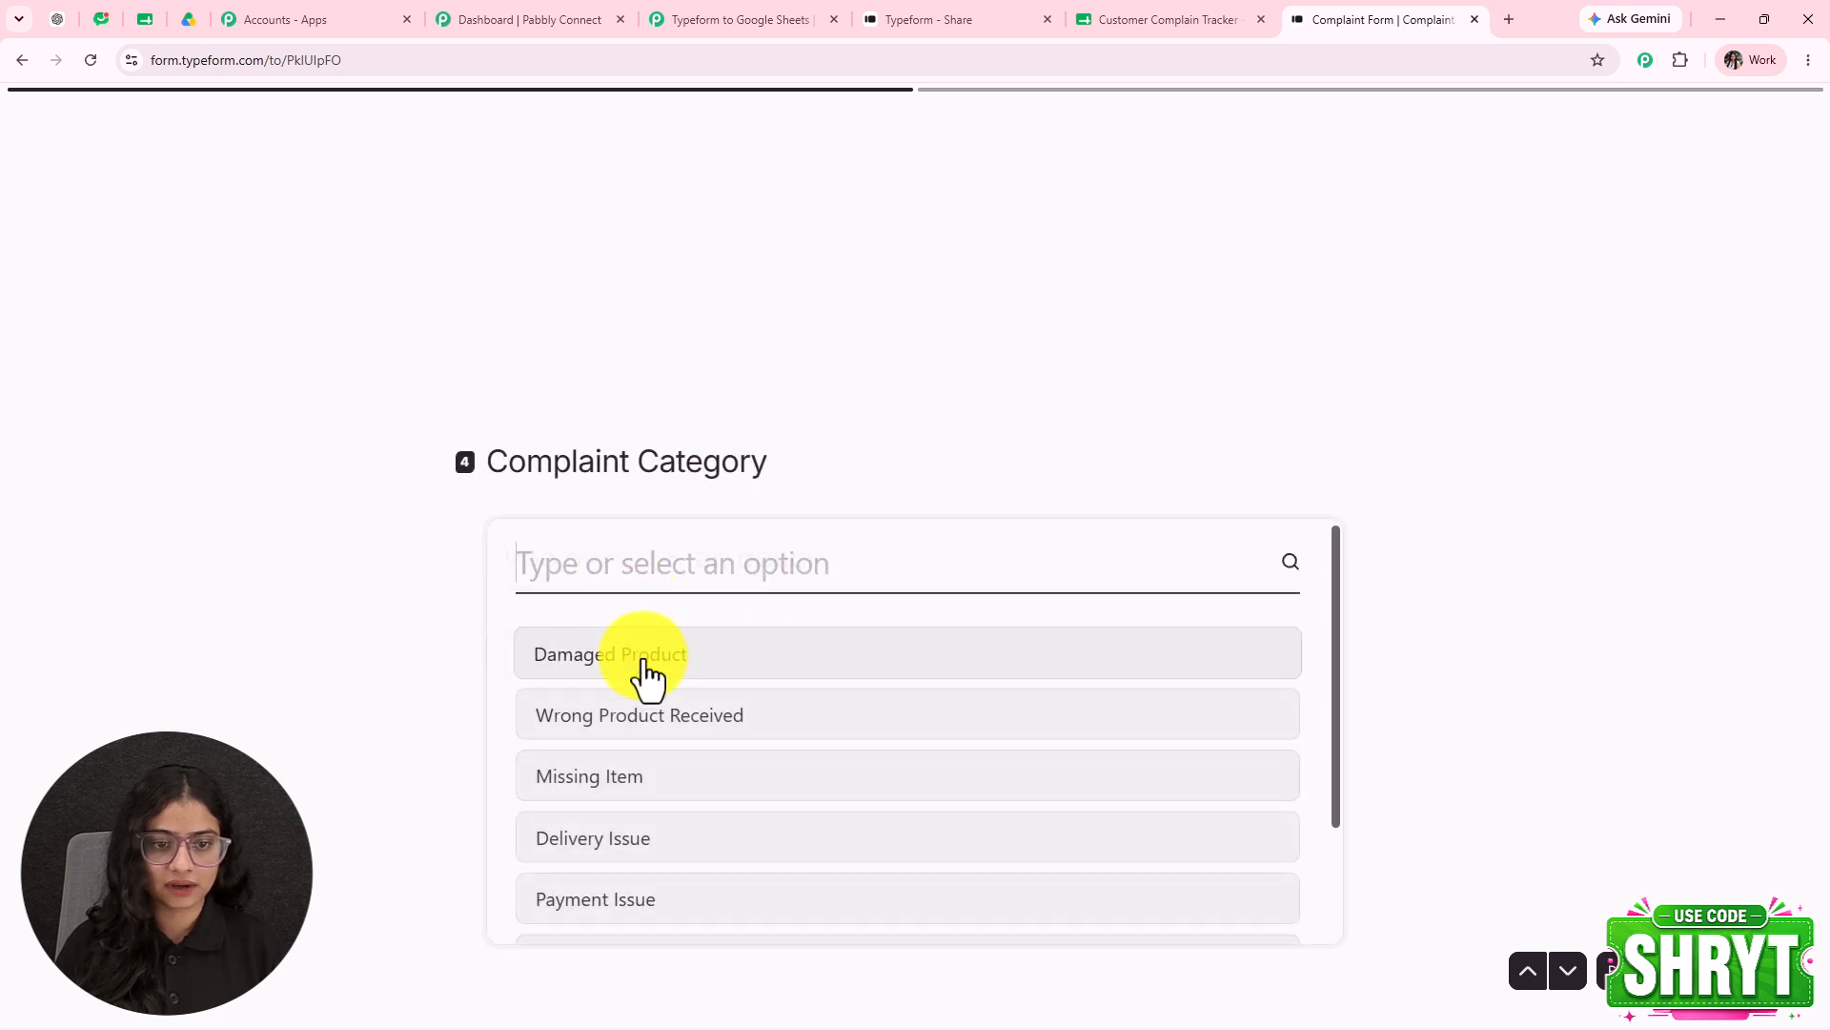
pyautogui.click(610, 653)
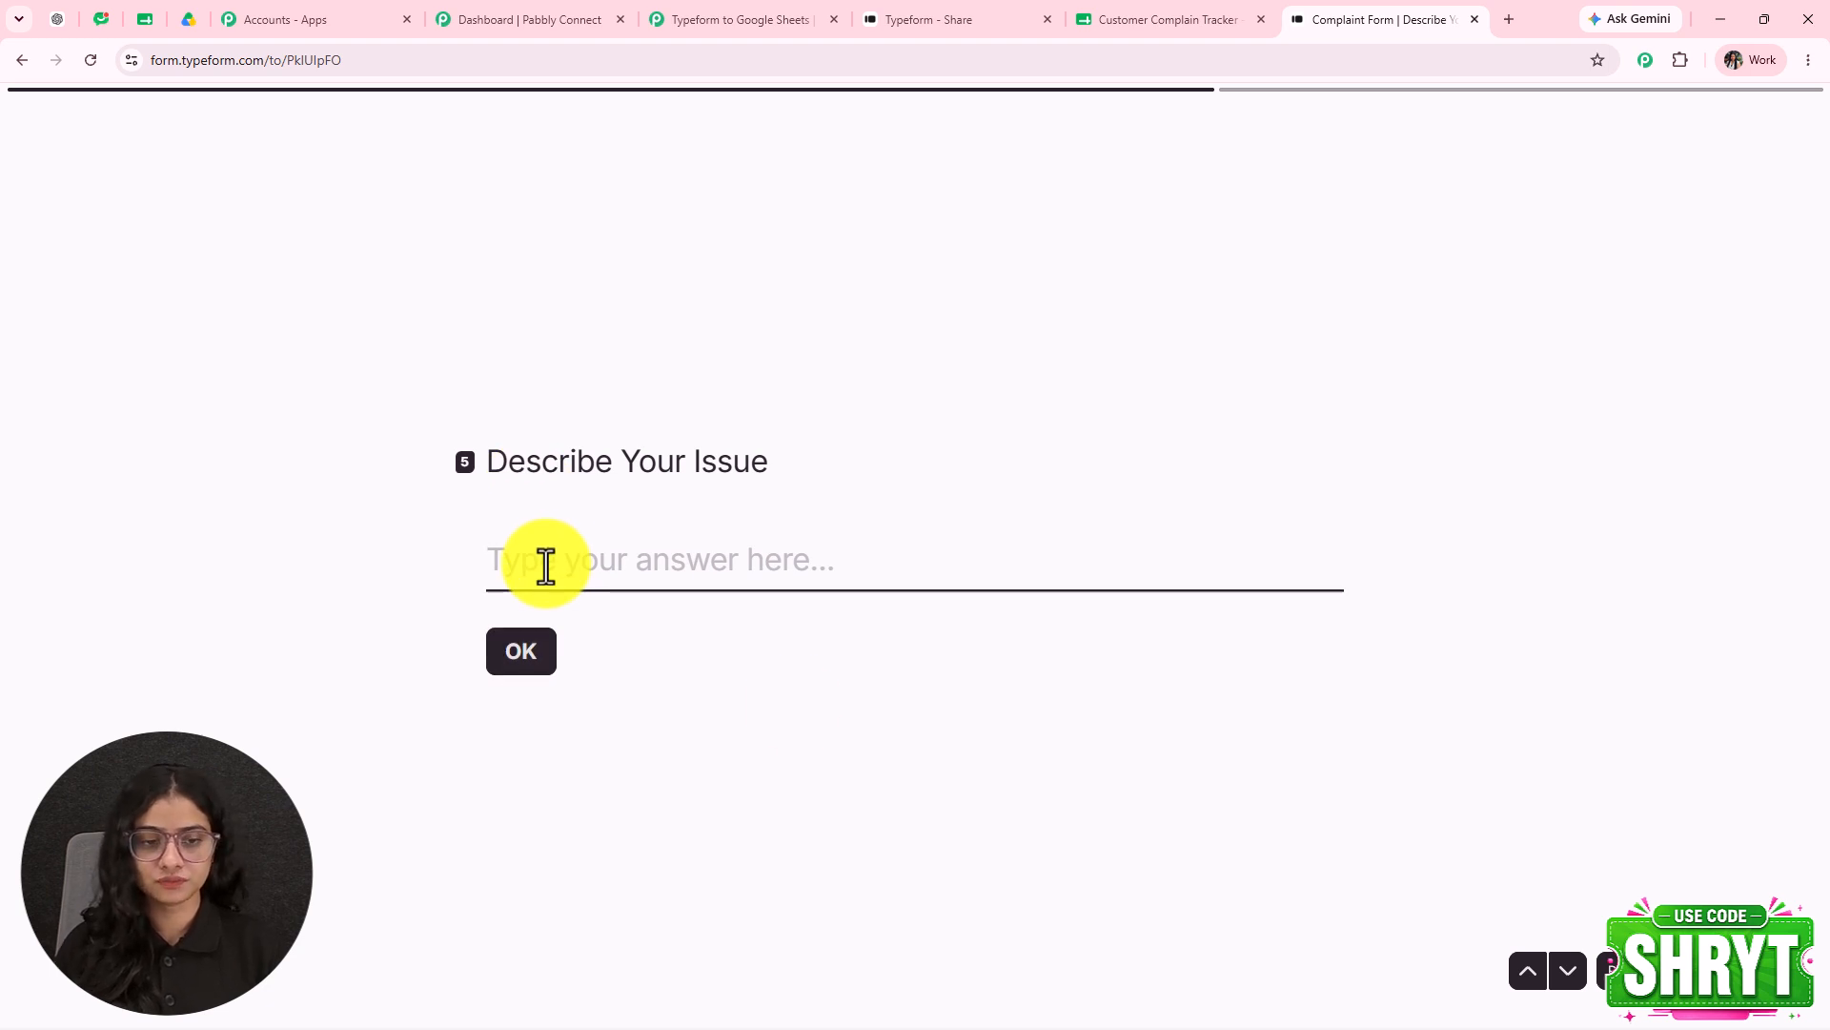
pyautogui.click(545, 567)
pyautogui.hotkey('ctrl', 'v')
pyautogui.click(505, 651)
pyautogui.click(562, 543)
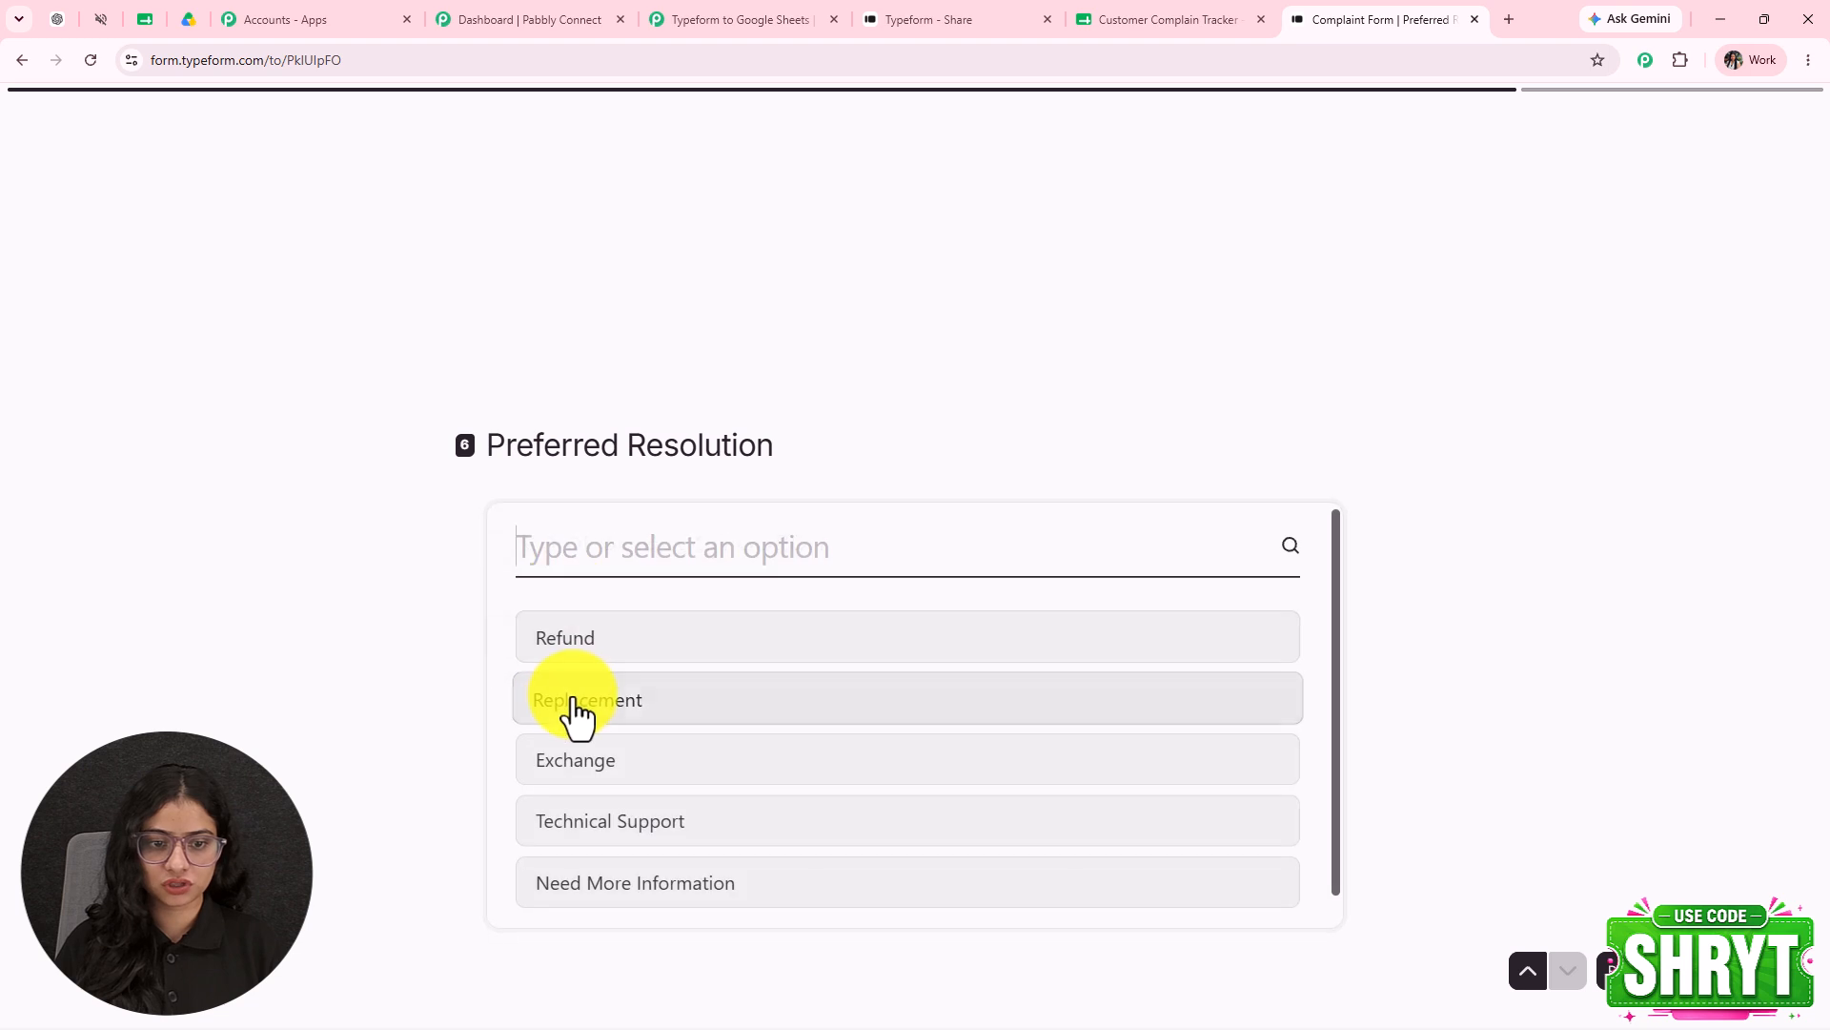
pyautogui.click(577, 719)
pyautogui.click(543, 640)
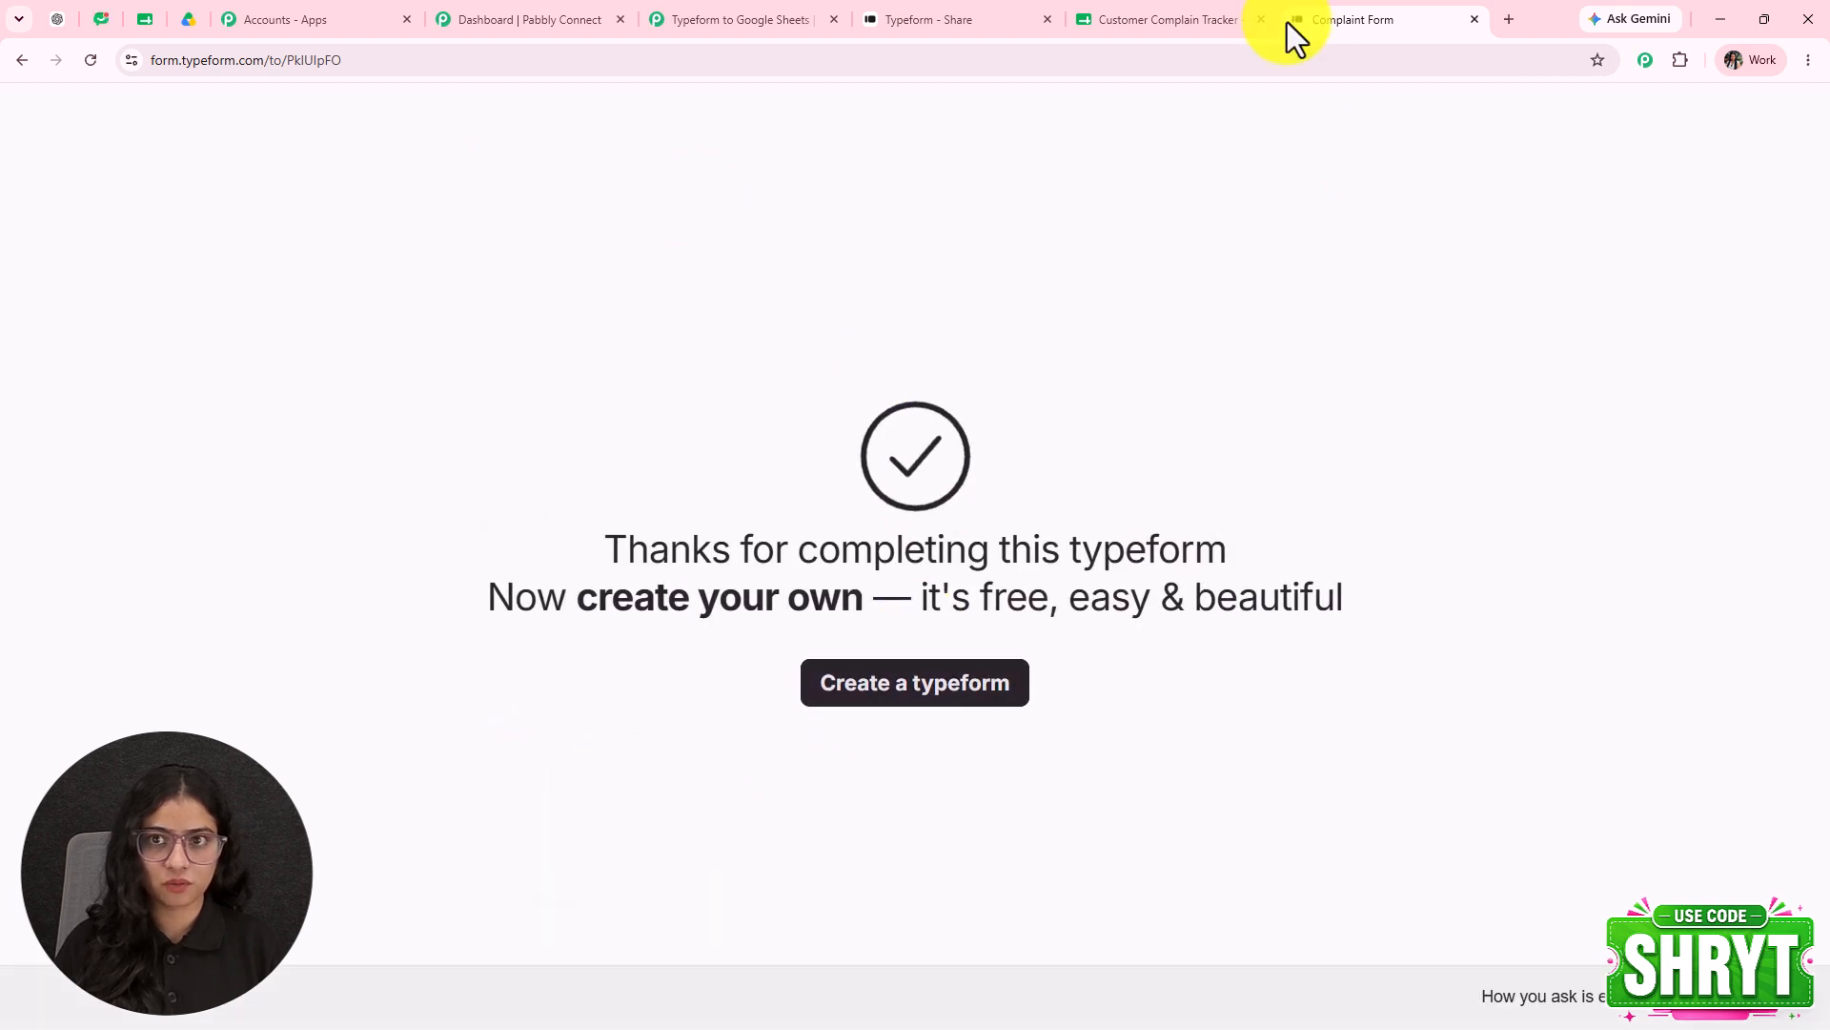
pyautogui.click(1182, 19)
# - Verify the captured response shows Vitamin C Face Serum (30ml) and Replacement, then close Trigger Setup
pyautogui.click(722, 19)
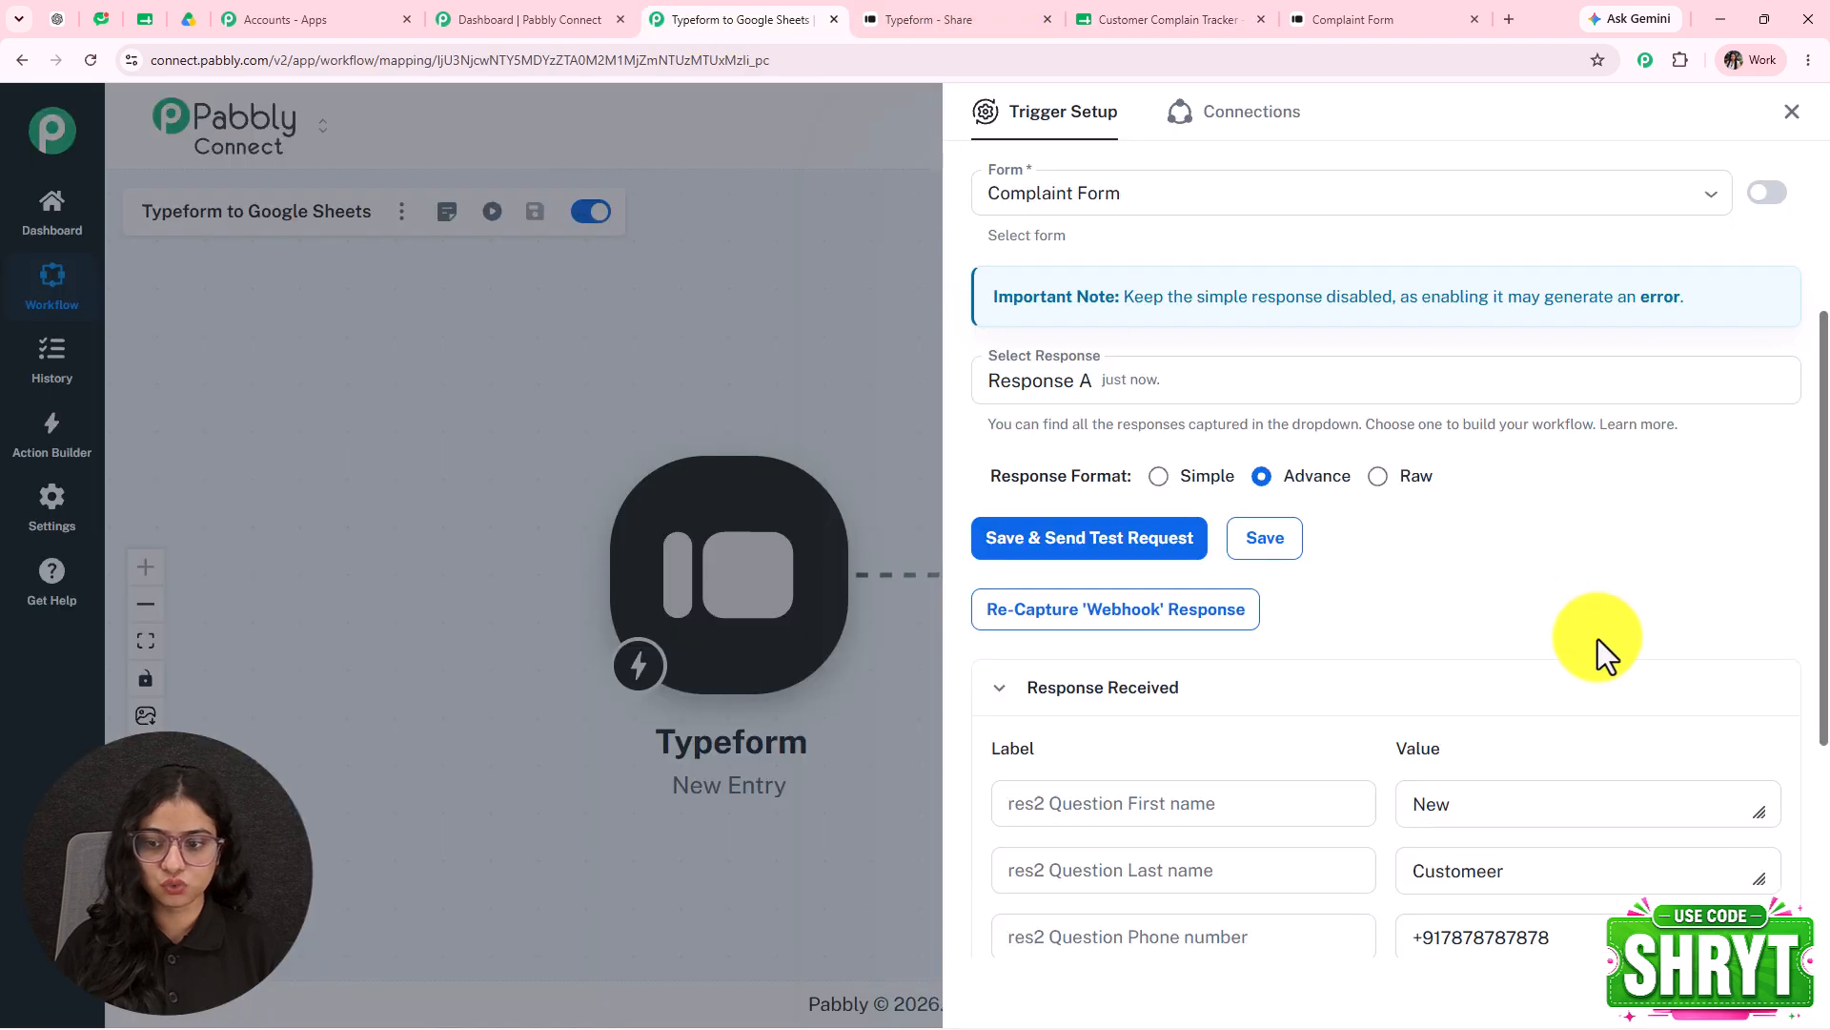
pyautogui.scroll(-5, 1592, 654)
pyautogui.scroll(3, 1554, 572)
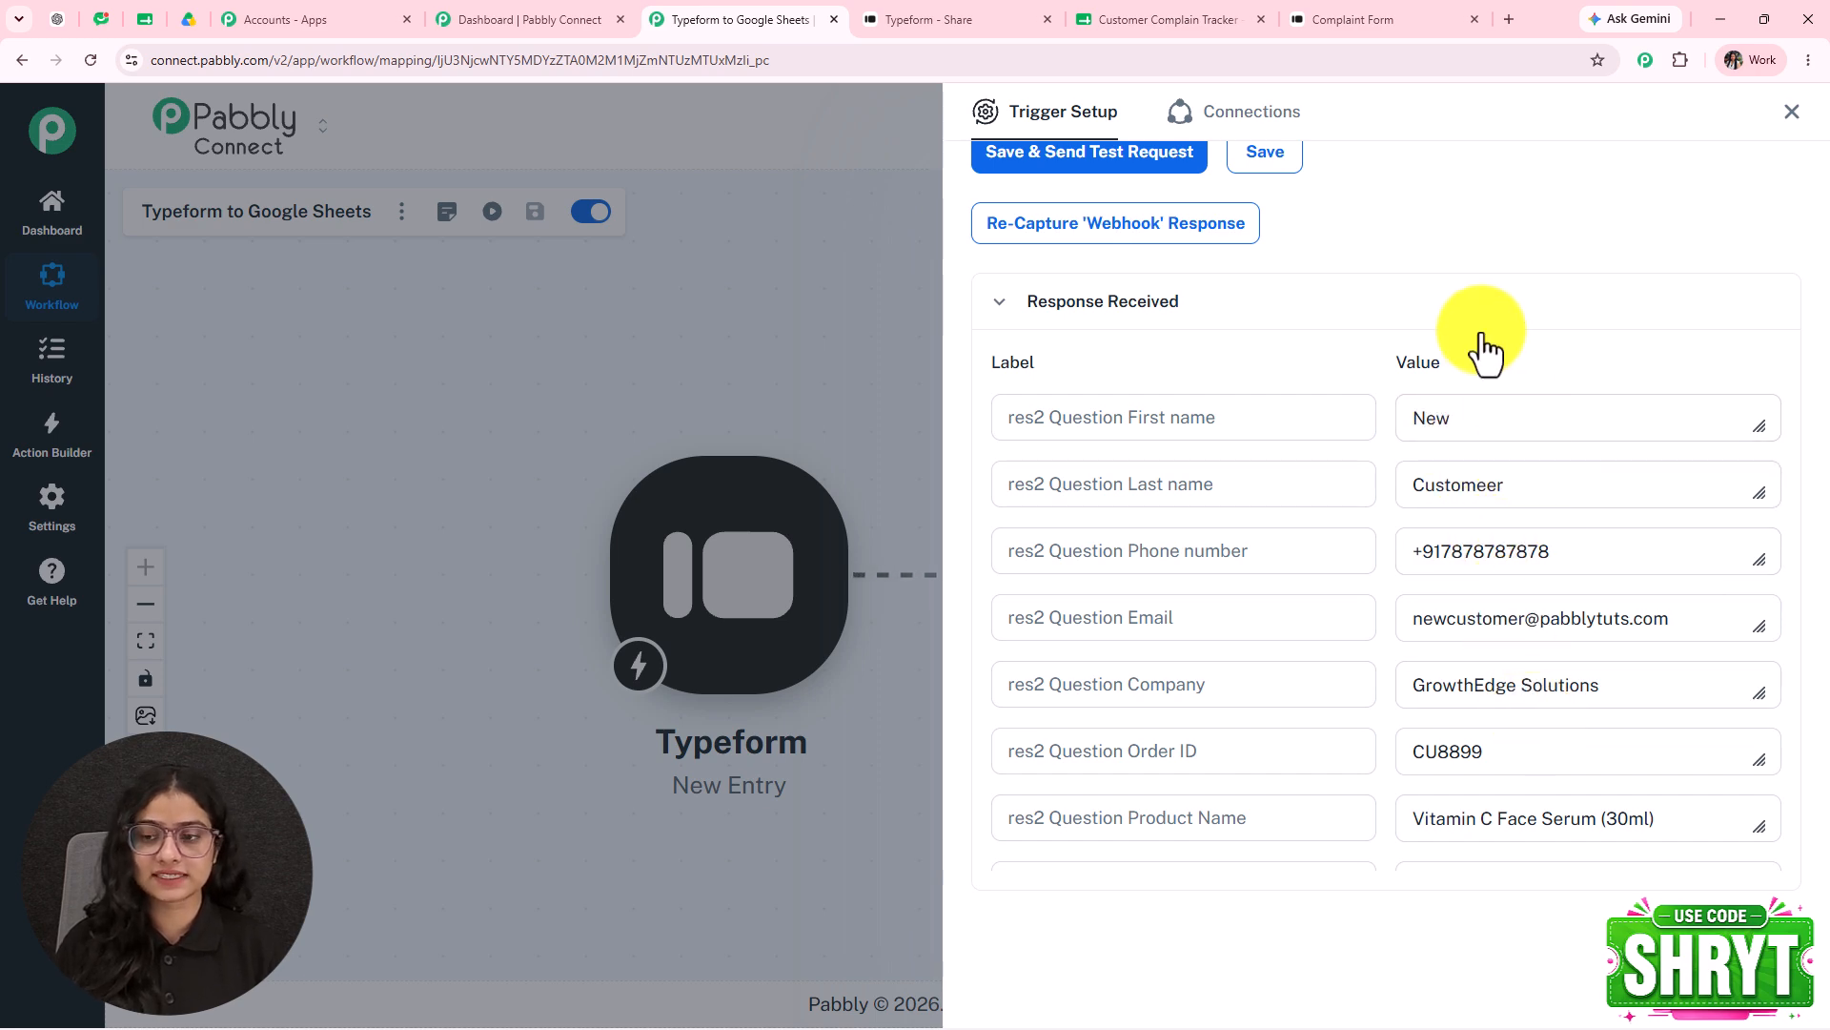
pyautogui.scroll(-5, 1528, 748)
pyautogui.scroll(5, 1540, 753)
pyautogui.click(1792, 115)
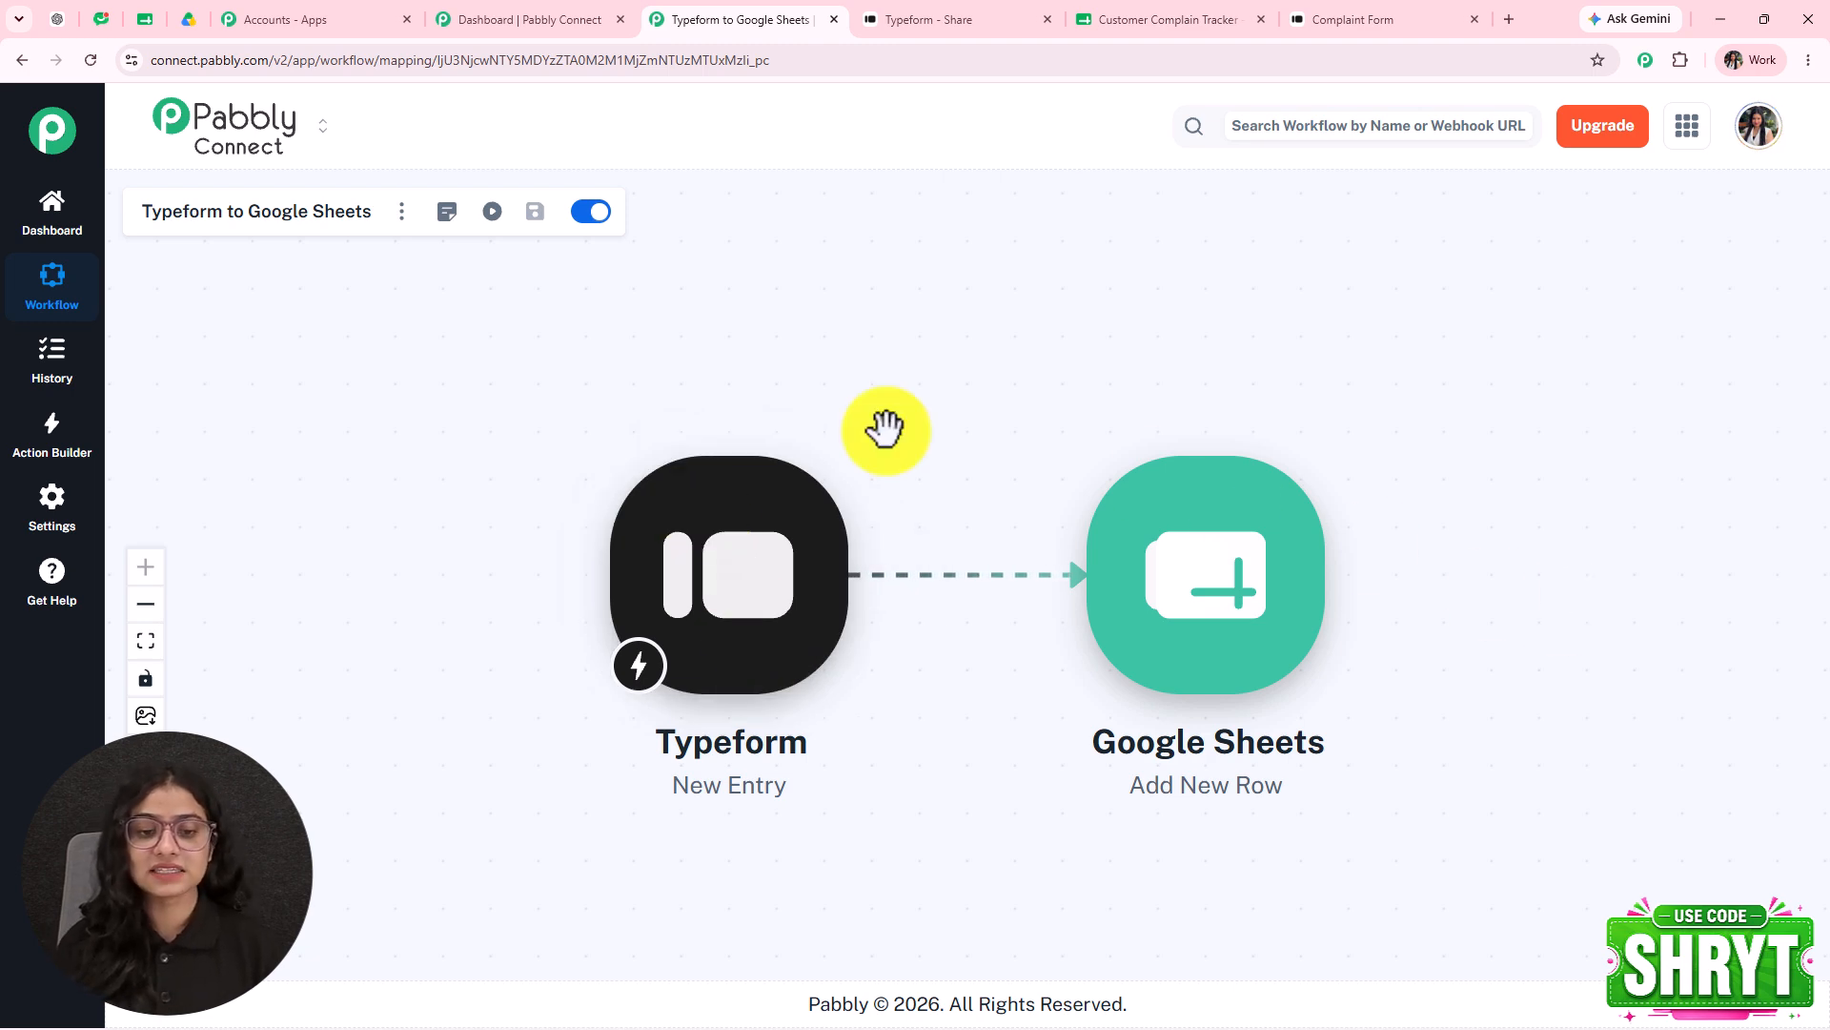
# - In the Google Sheets Add New Row step, sign in with a Google account and allow access
pyautogui.click(1140, 19)
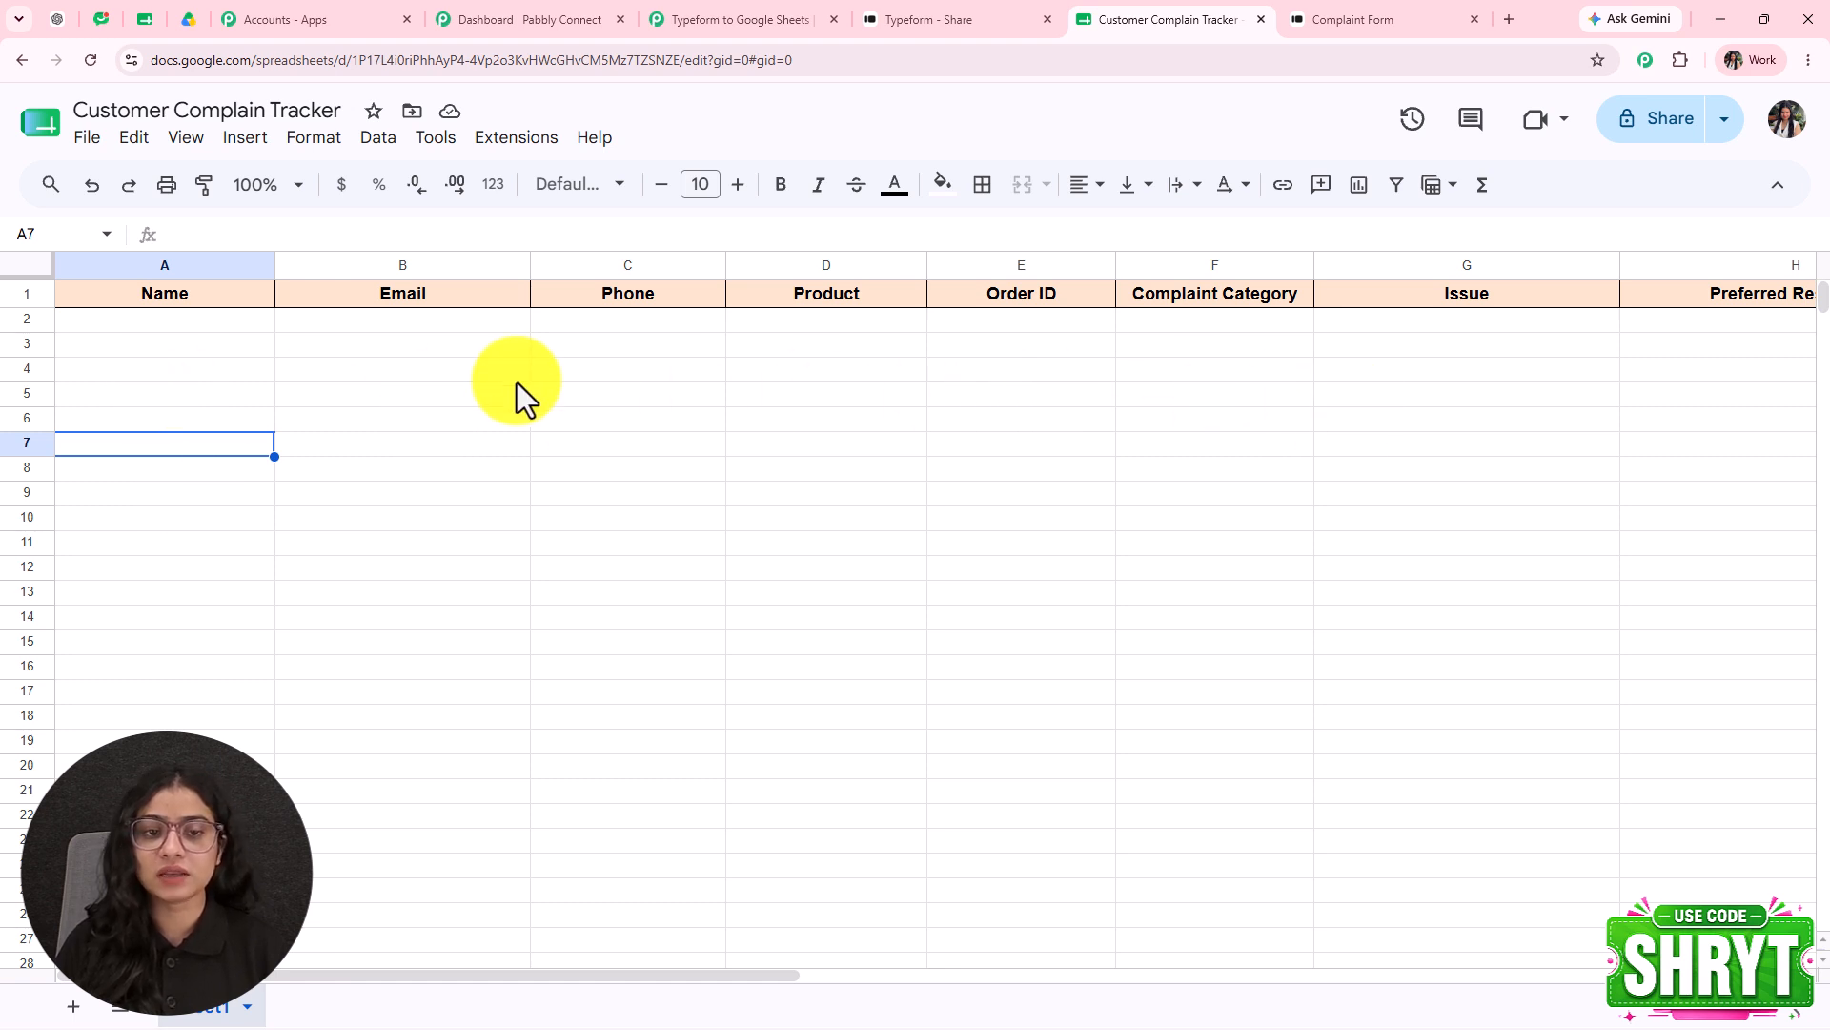
pyautogui.click(695, 20)
pyautogui.click(1106, 560)
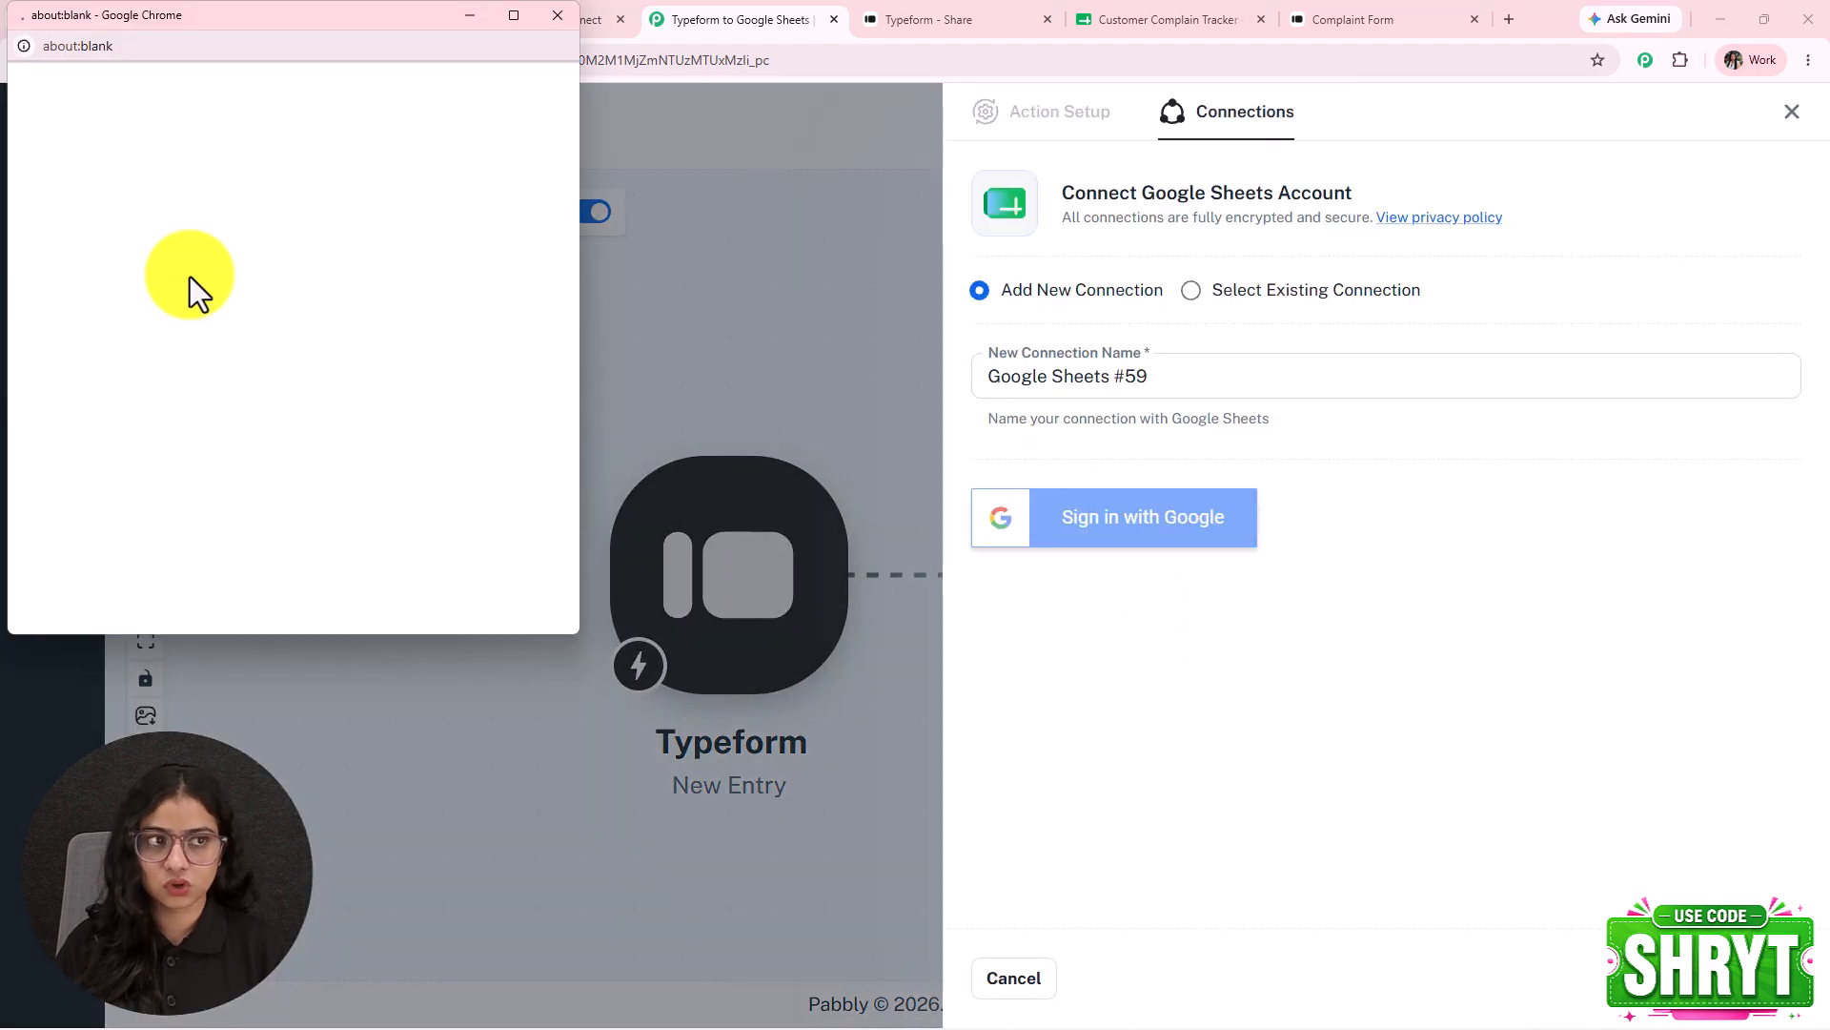
pyautogui.click(226, 430)
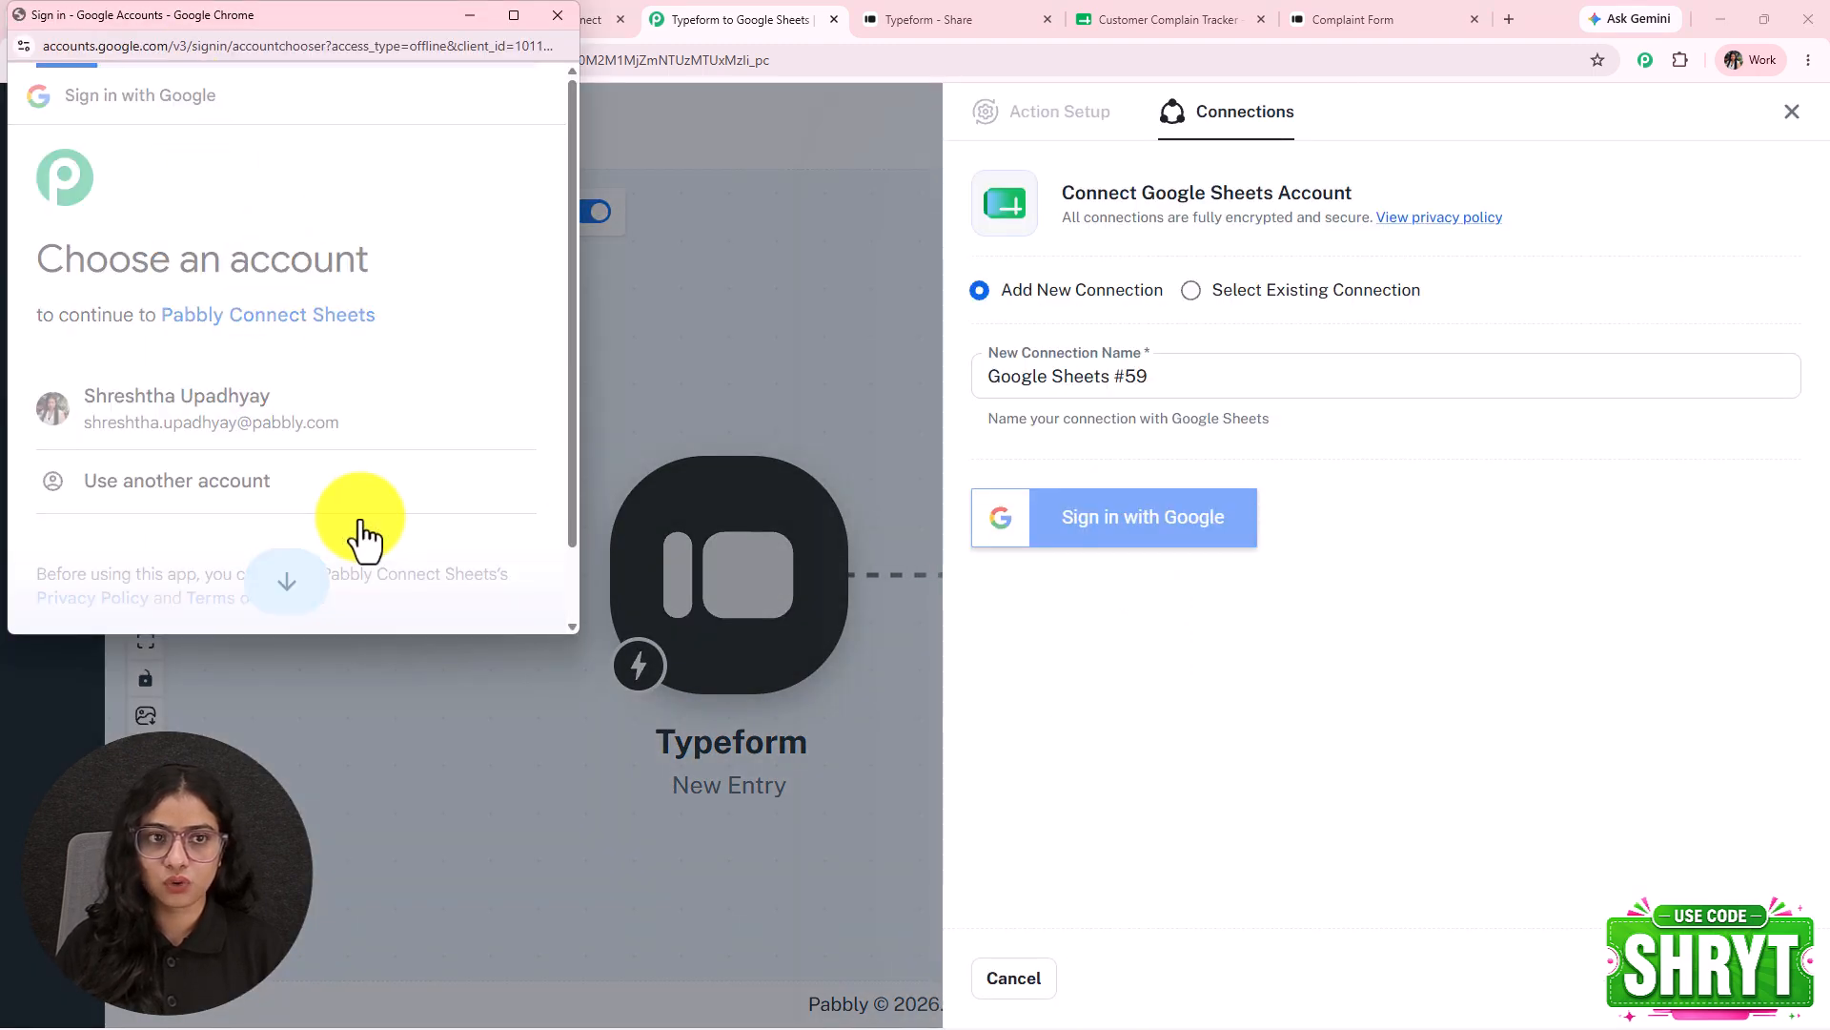
pyautogui.scroll(-5, 277, 405)
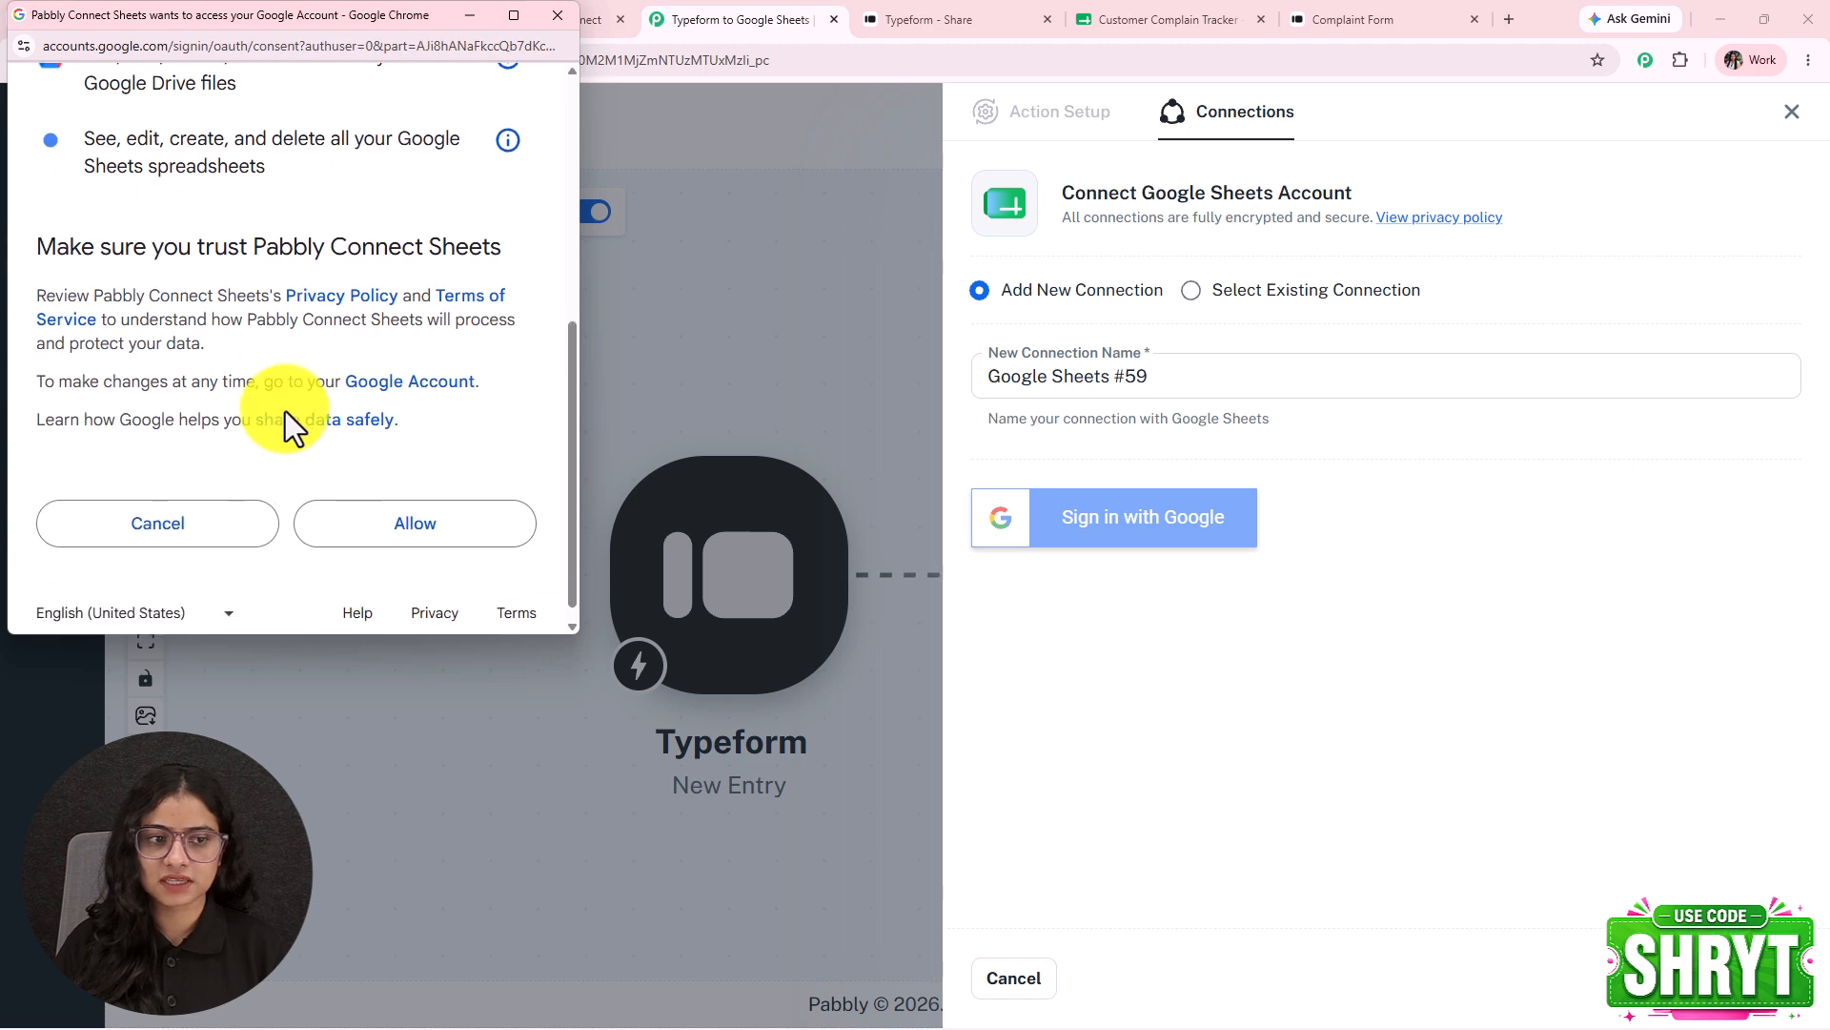
pyautogui.click(382, 523)
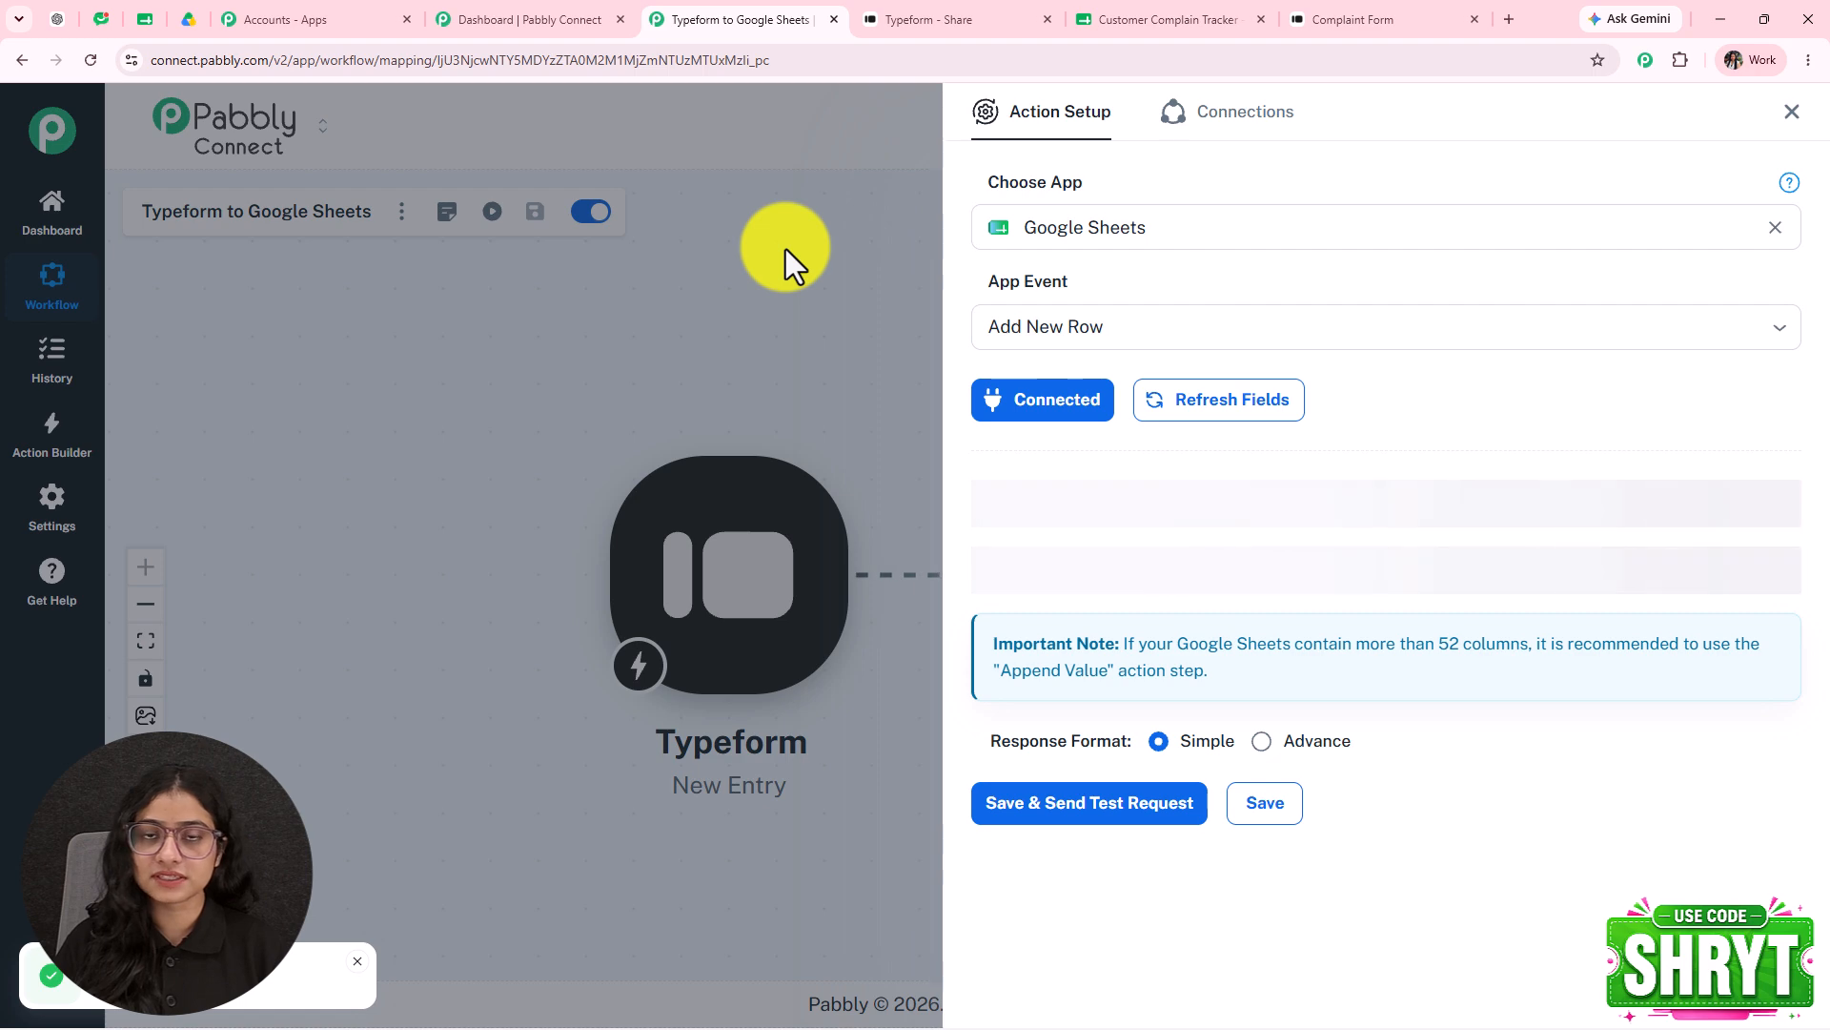
pyautogui.click(1307, 504)
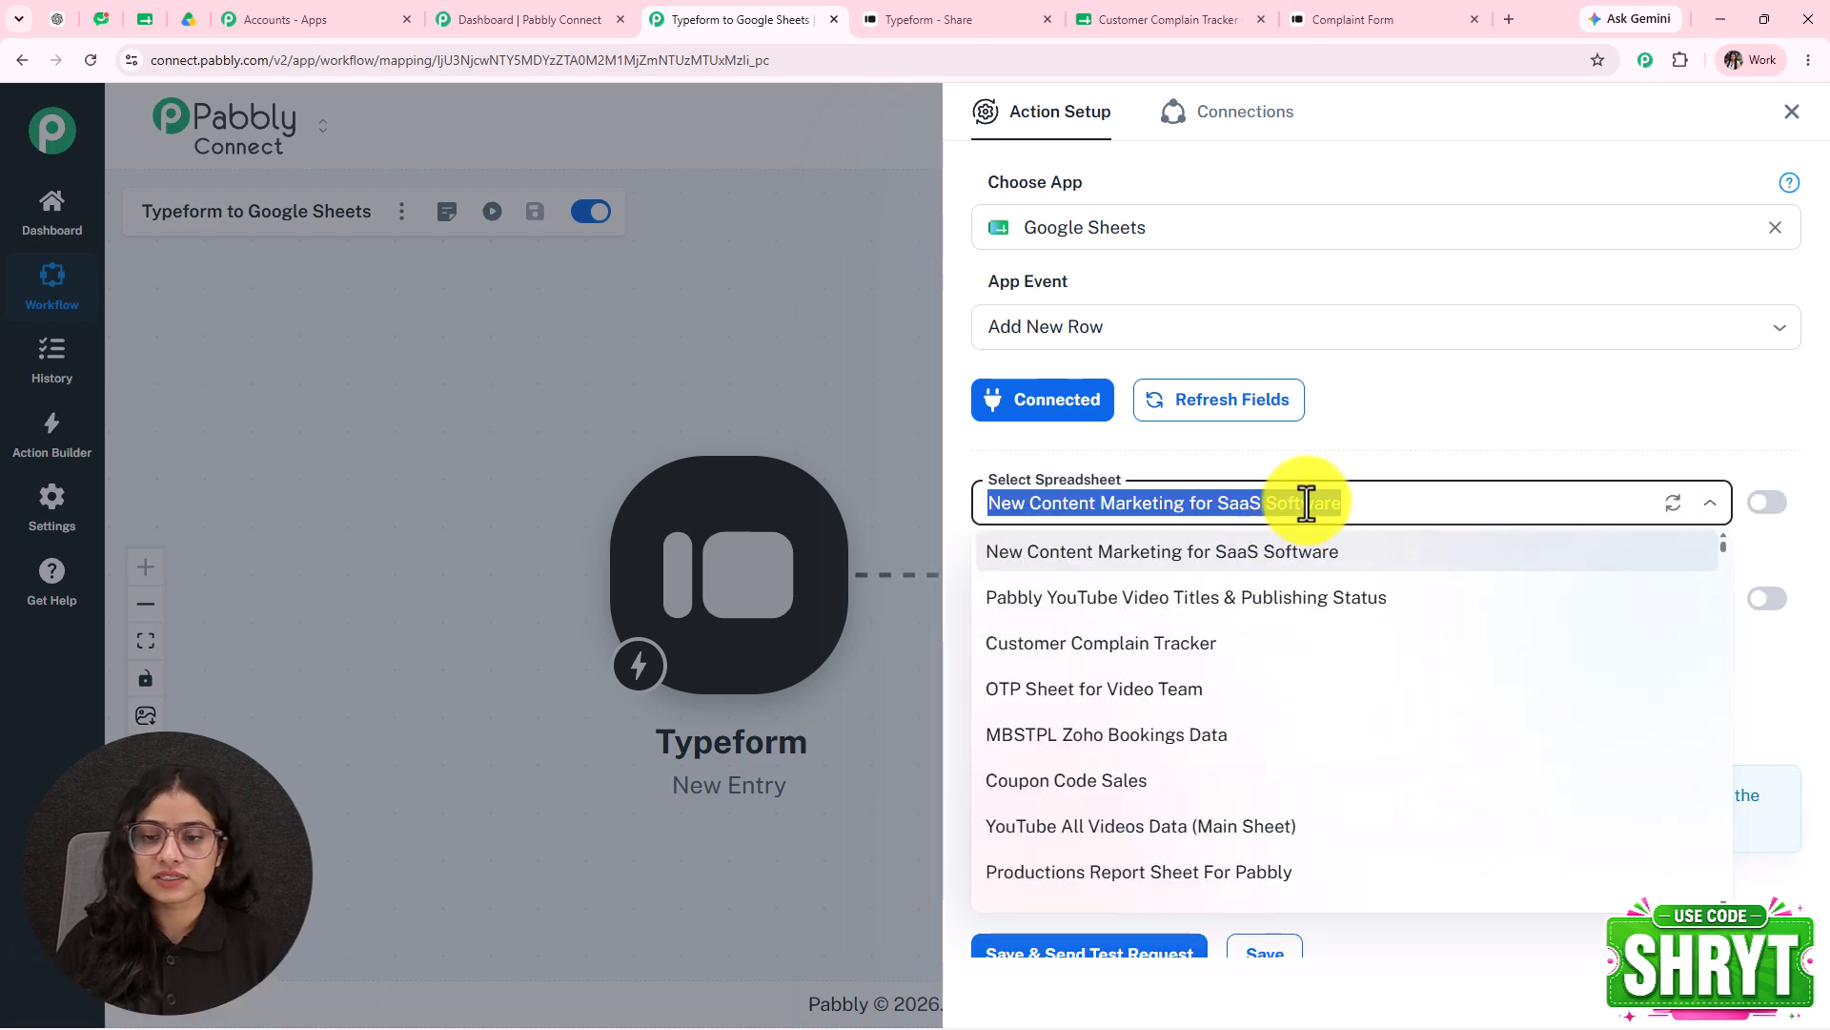
pyautogui.click(1127, 645)
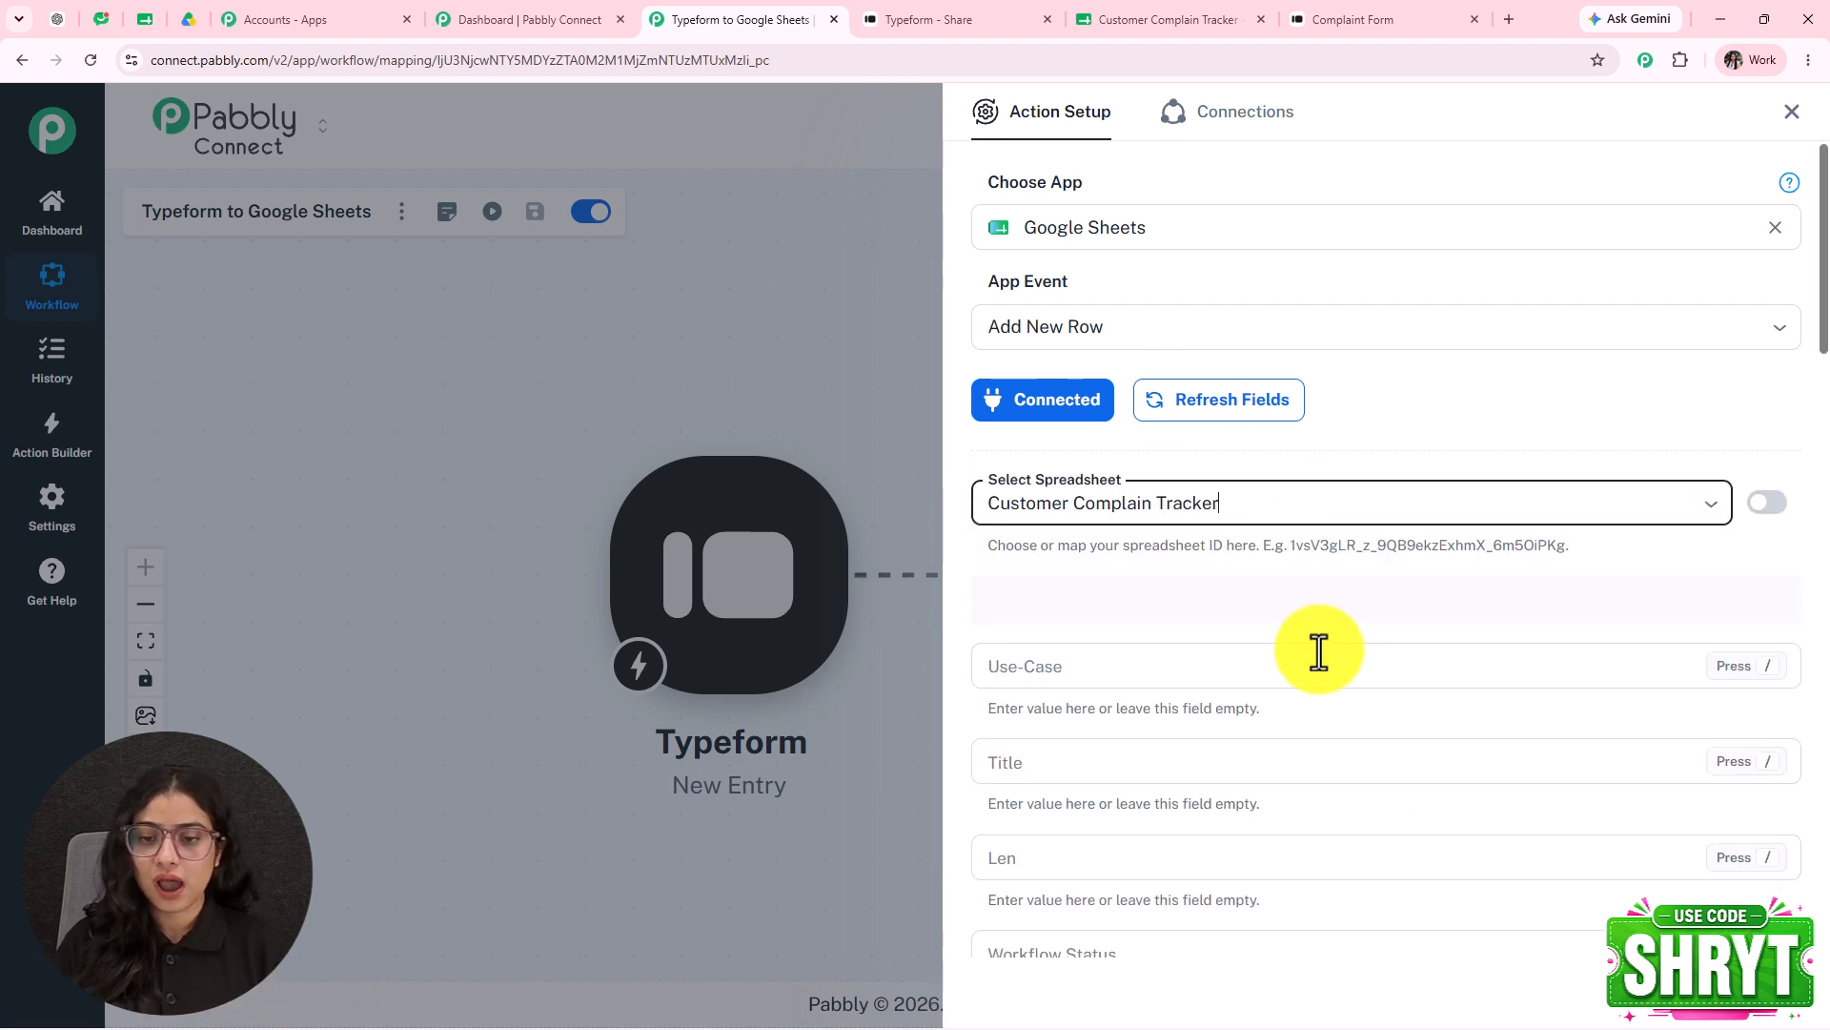
pyautogui.click(1187, 14)
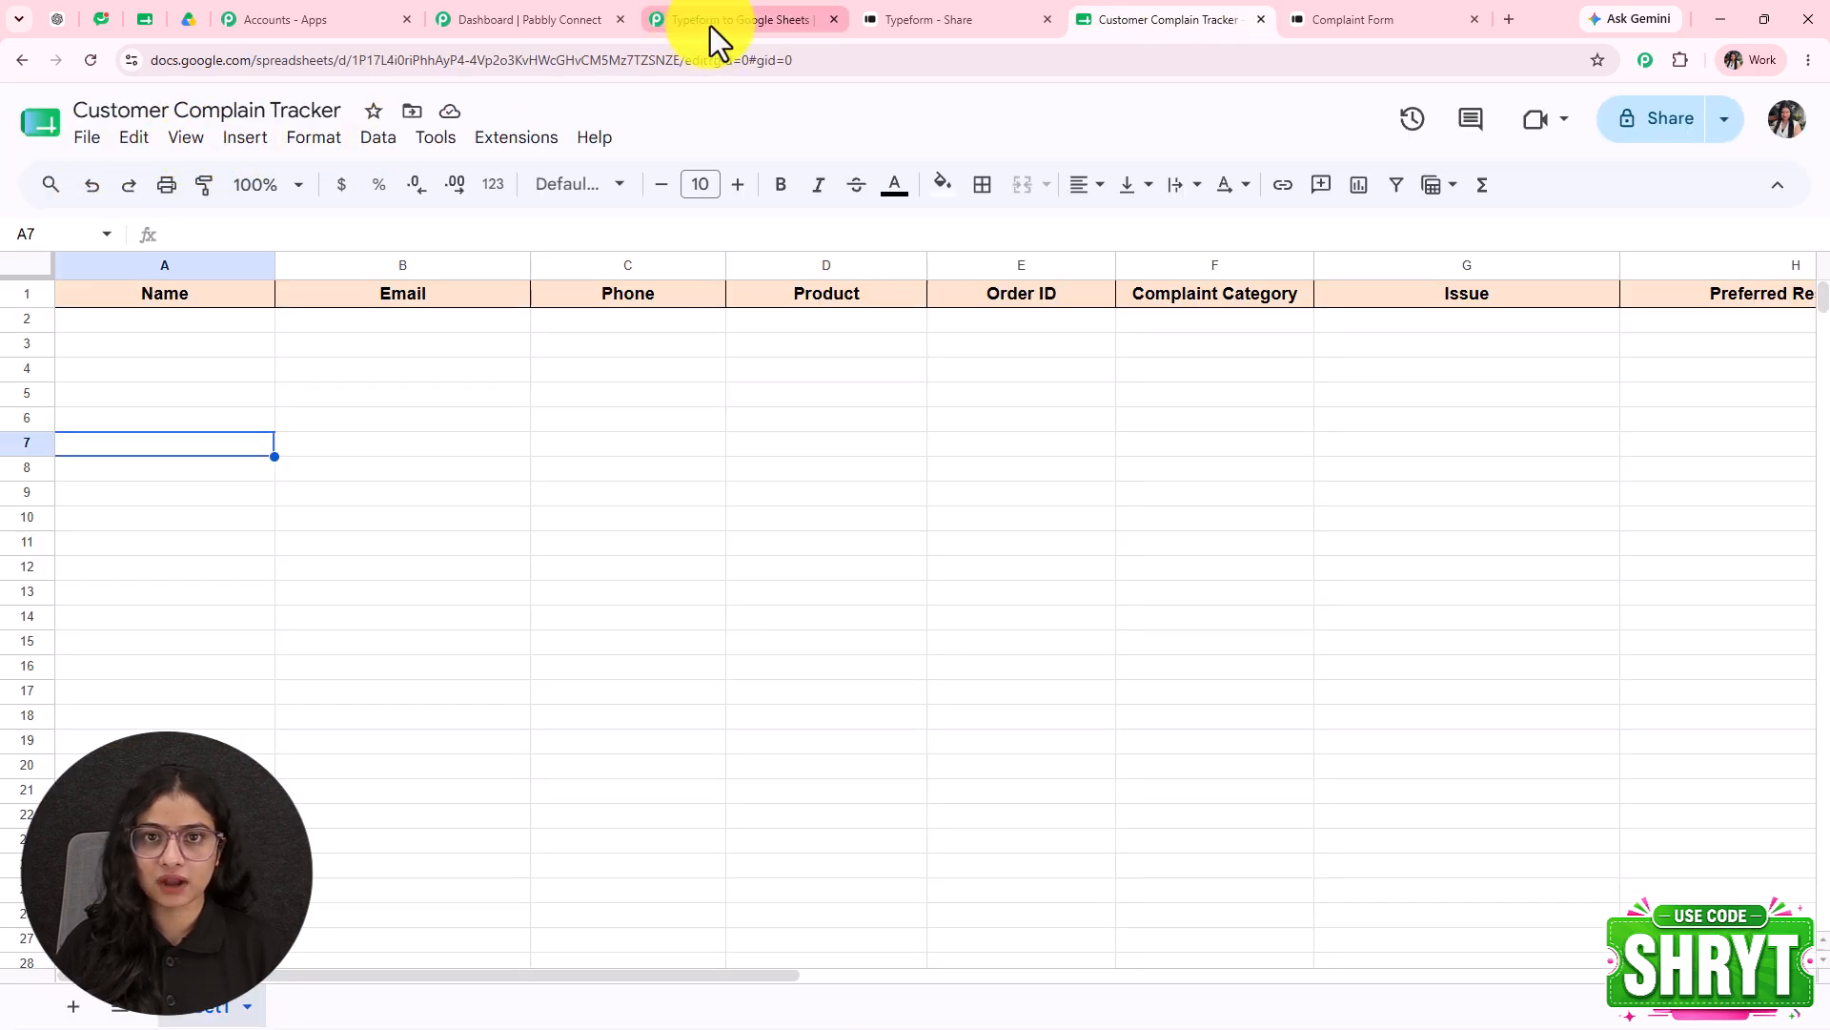
pyautogui.moveTo(343, 980); pyautogui.dragTo(741, 985)
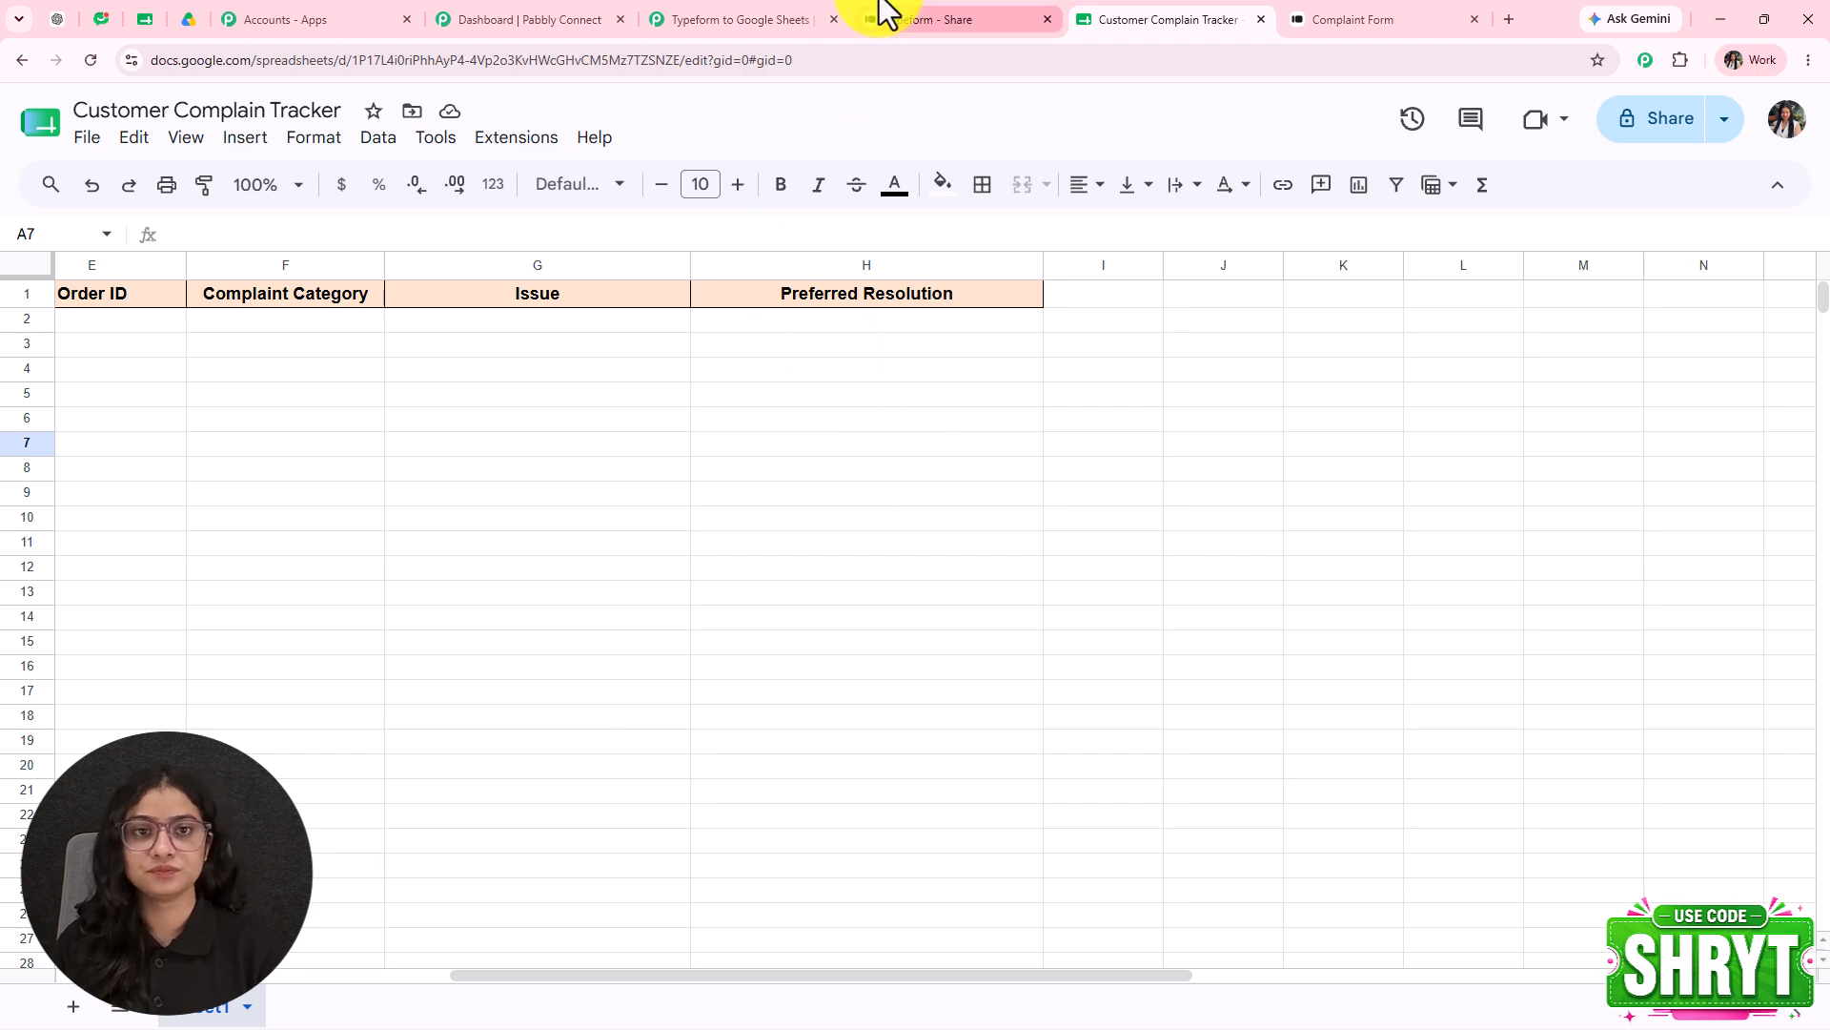
pyautogui.click(738, 19)
pyautogui.scroll(-4, 1103, 646)
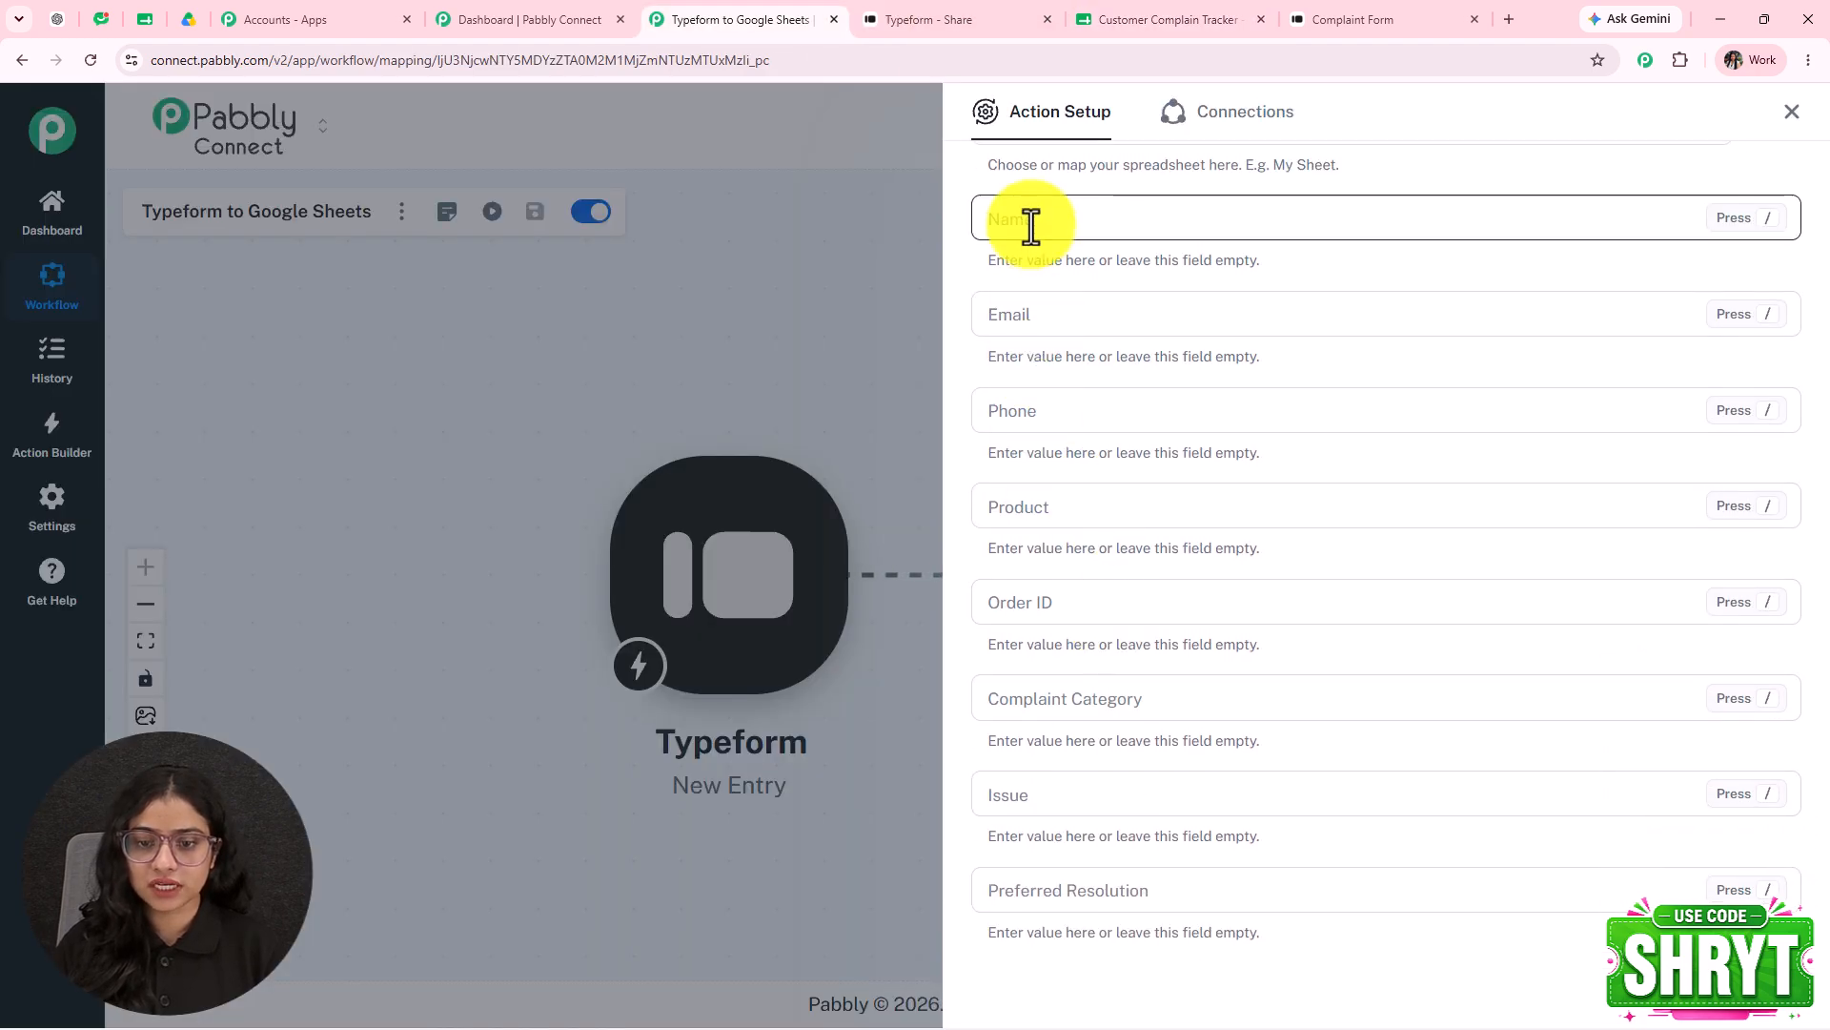
# - Map the Typeform first name and last name answers into the Name column field
pyautogui.click(1079, 222)
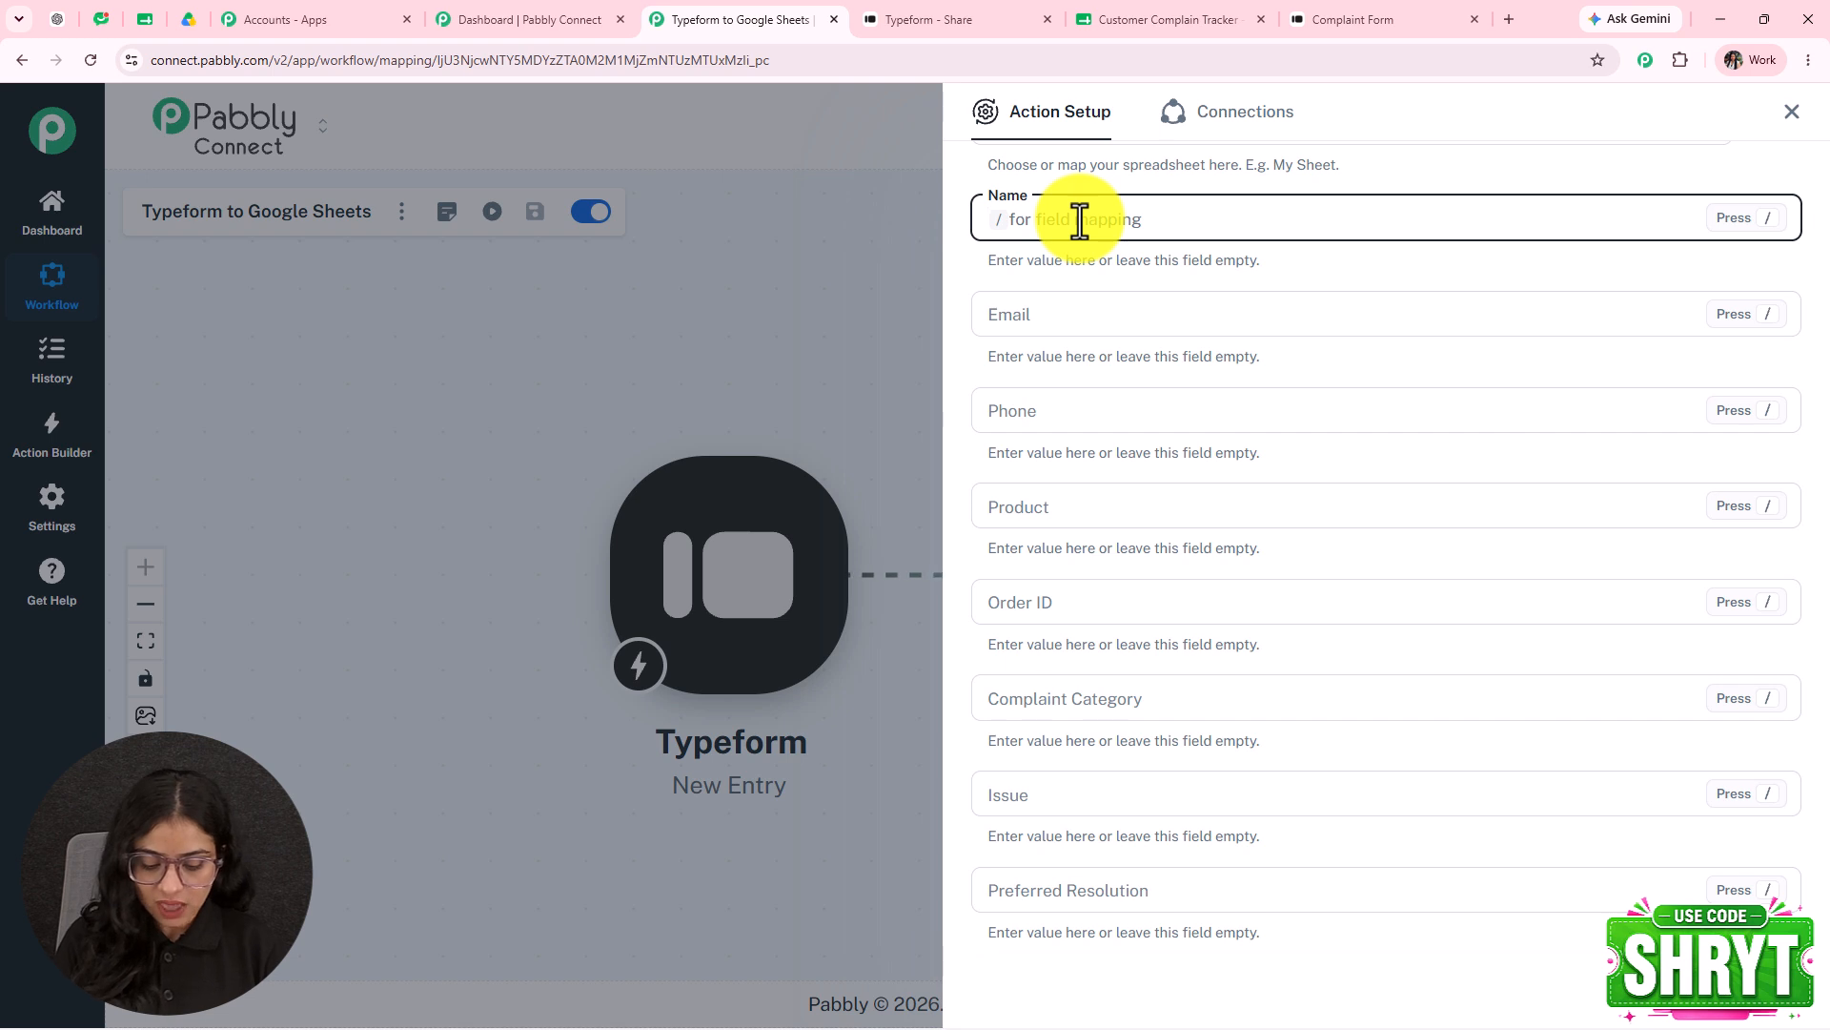
pyautogui.write('/')
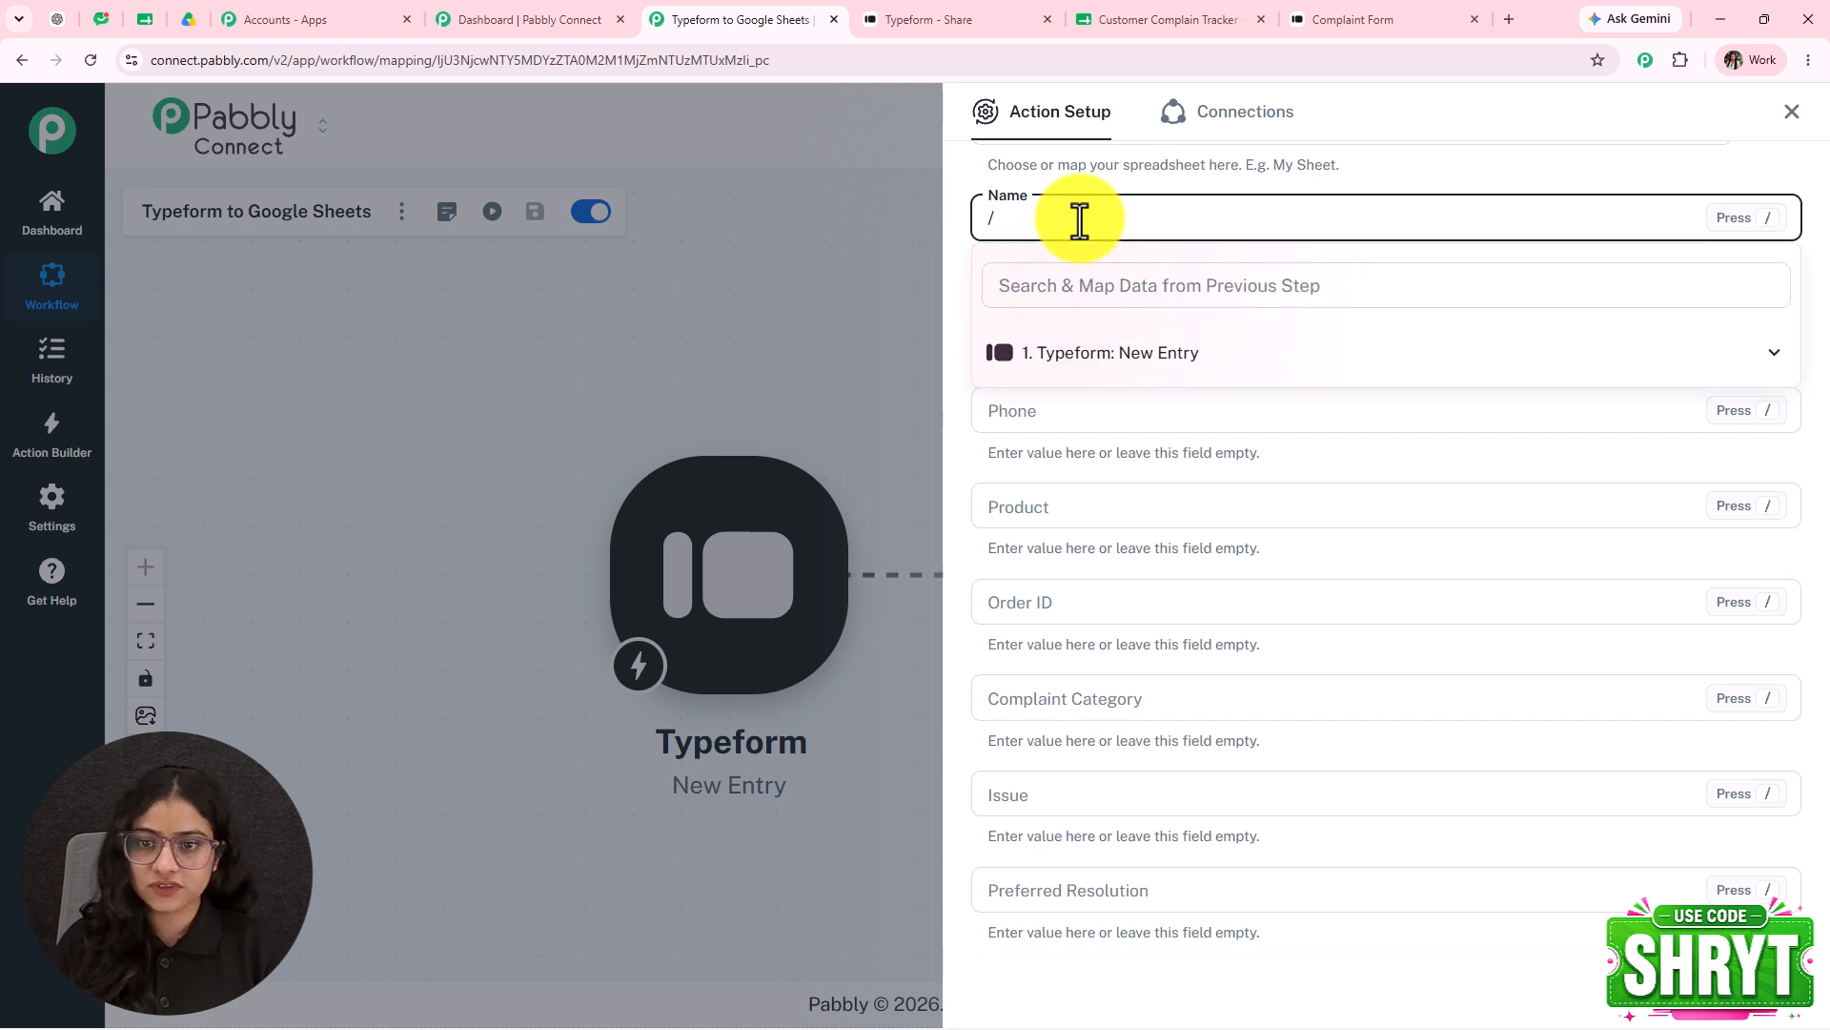
pyautogui.click(1074, 370)
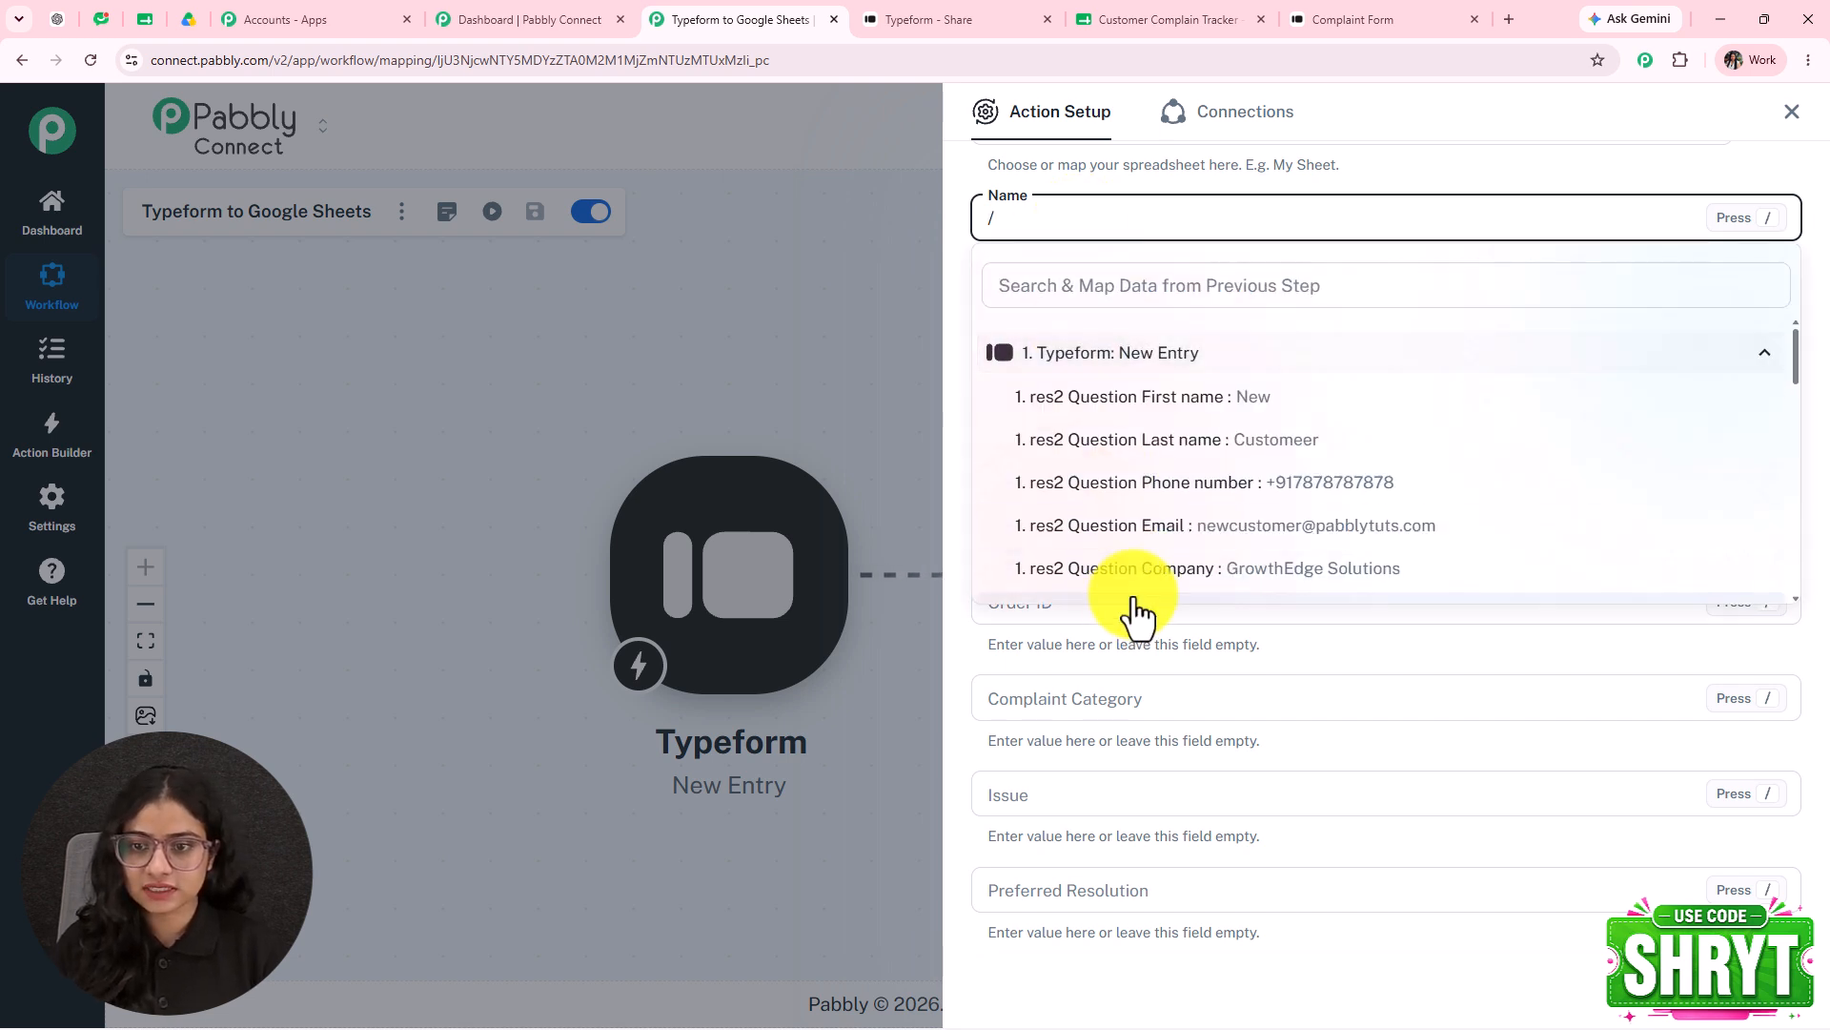
pyautogui.click(1174, 393)
pyautogui.write('/')
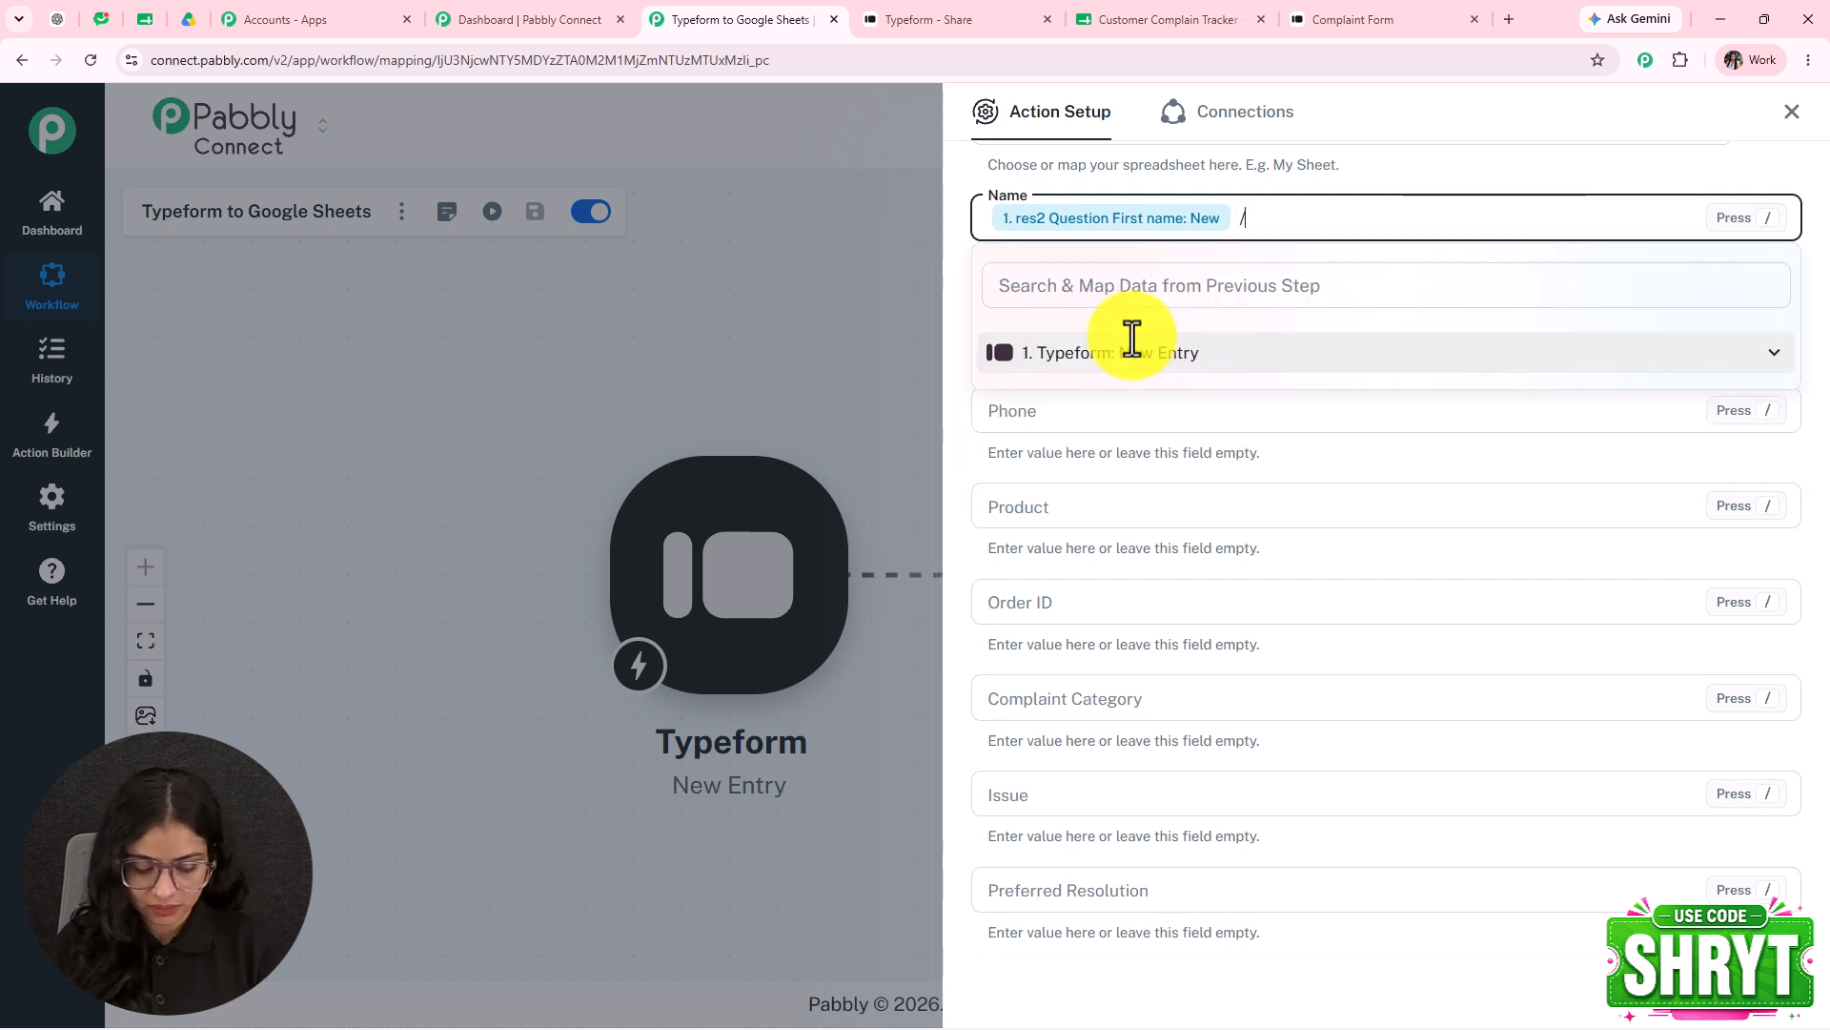
pyautogui.write('la')
pyautogui.click(1285, 402)
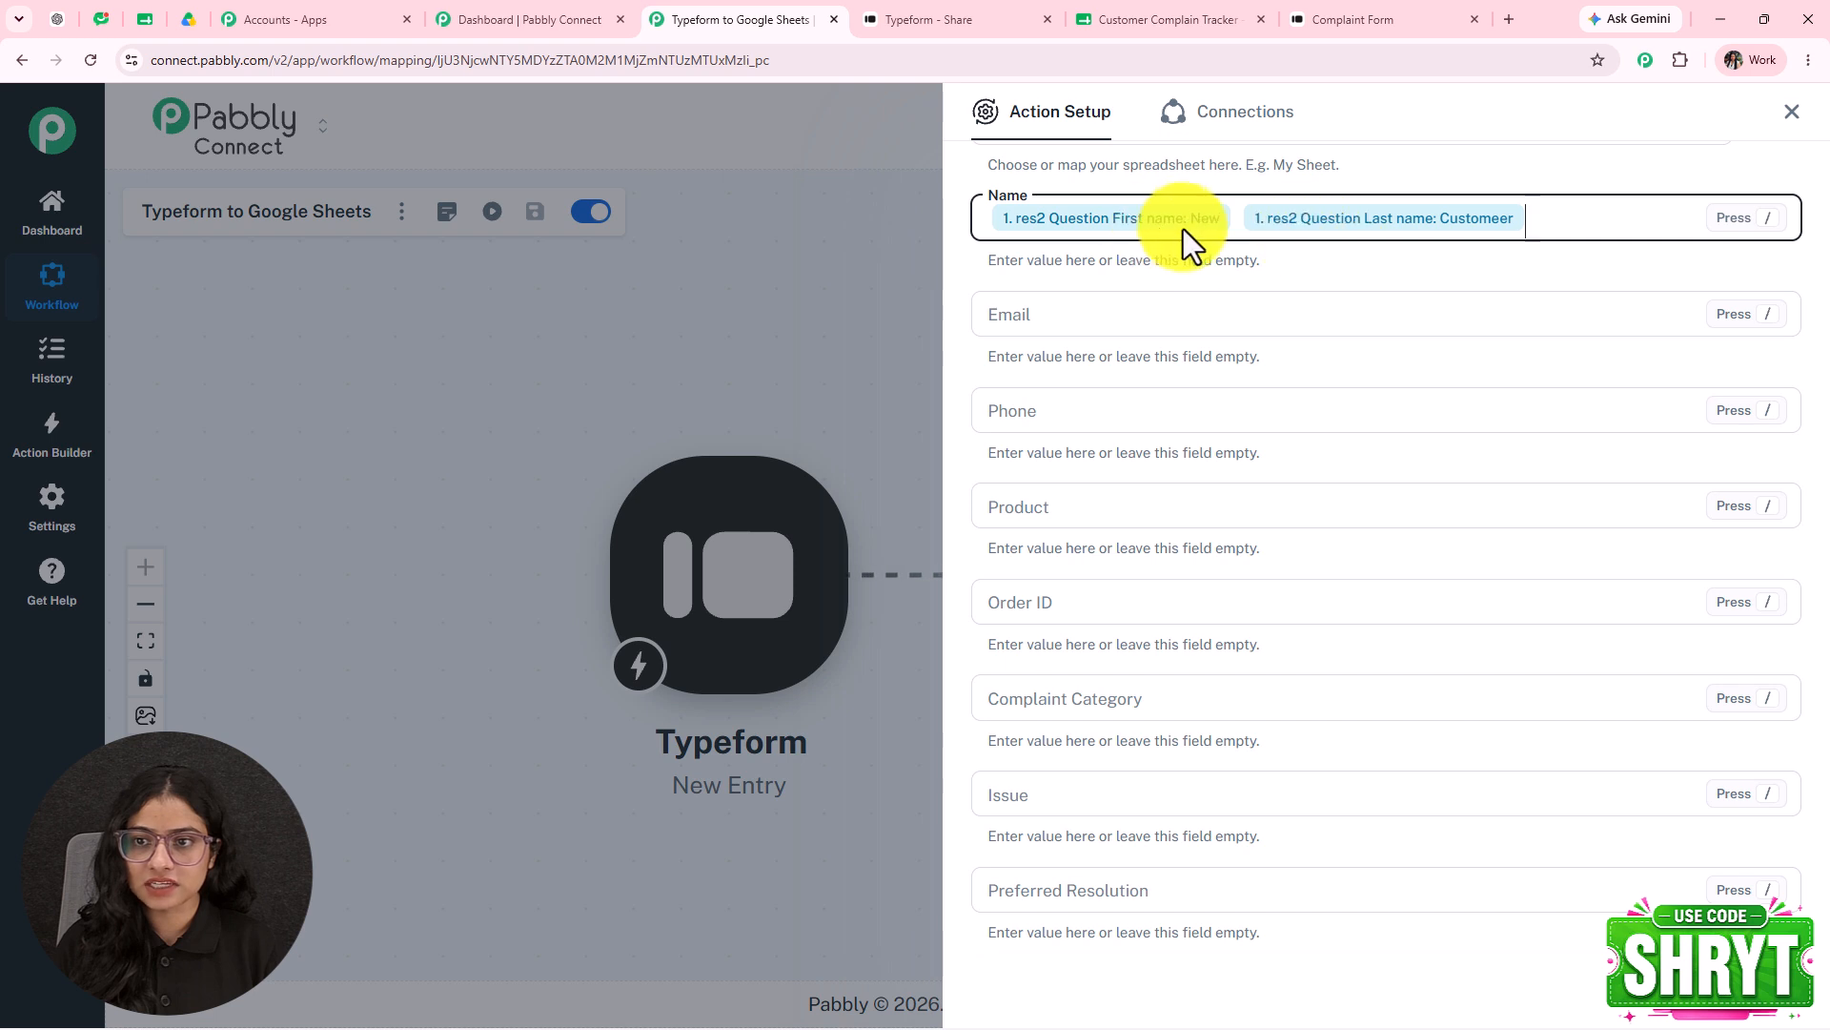
# - Map the Typeform Email and Phone number answers into the Email and Phone fields
pyautogui.click(1102, 314)
pyautogui.write('/ema')
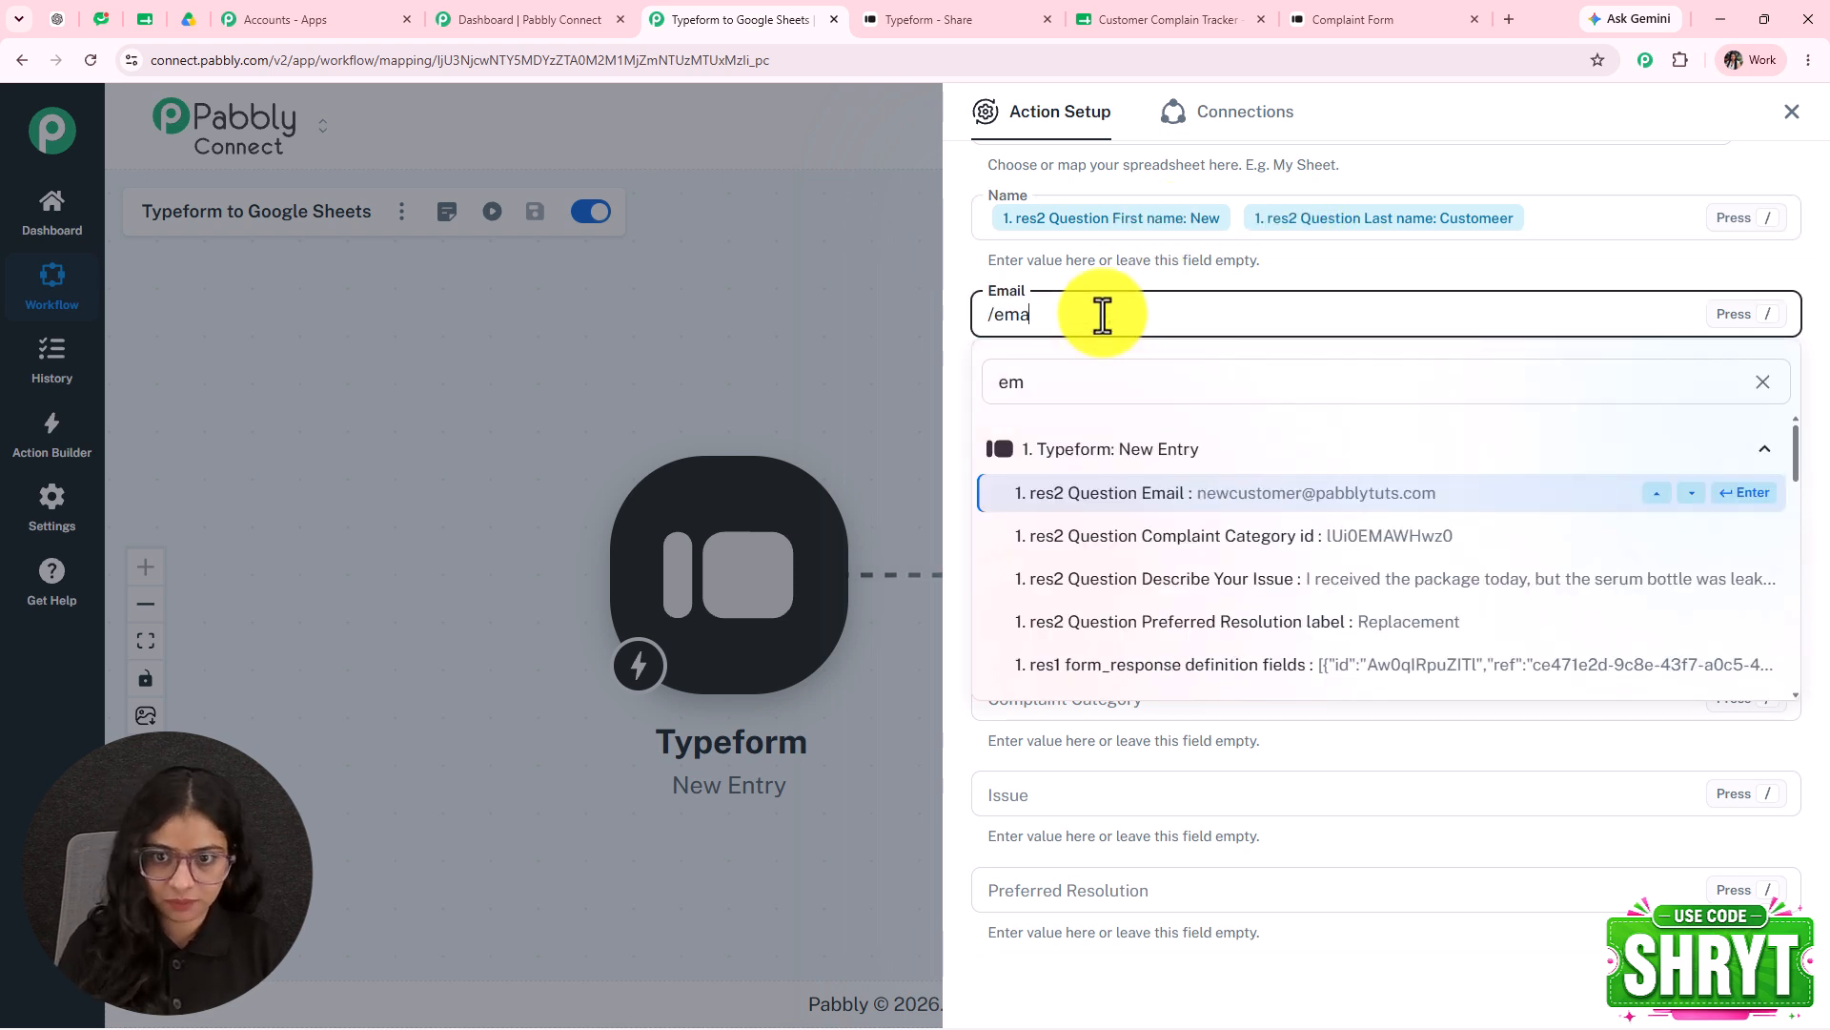
pyautogui.click(1149, 492)
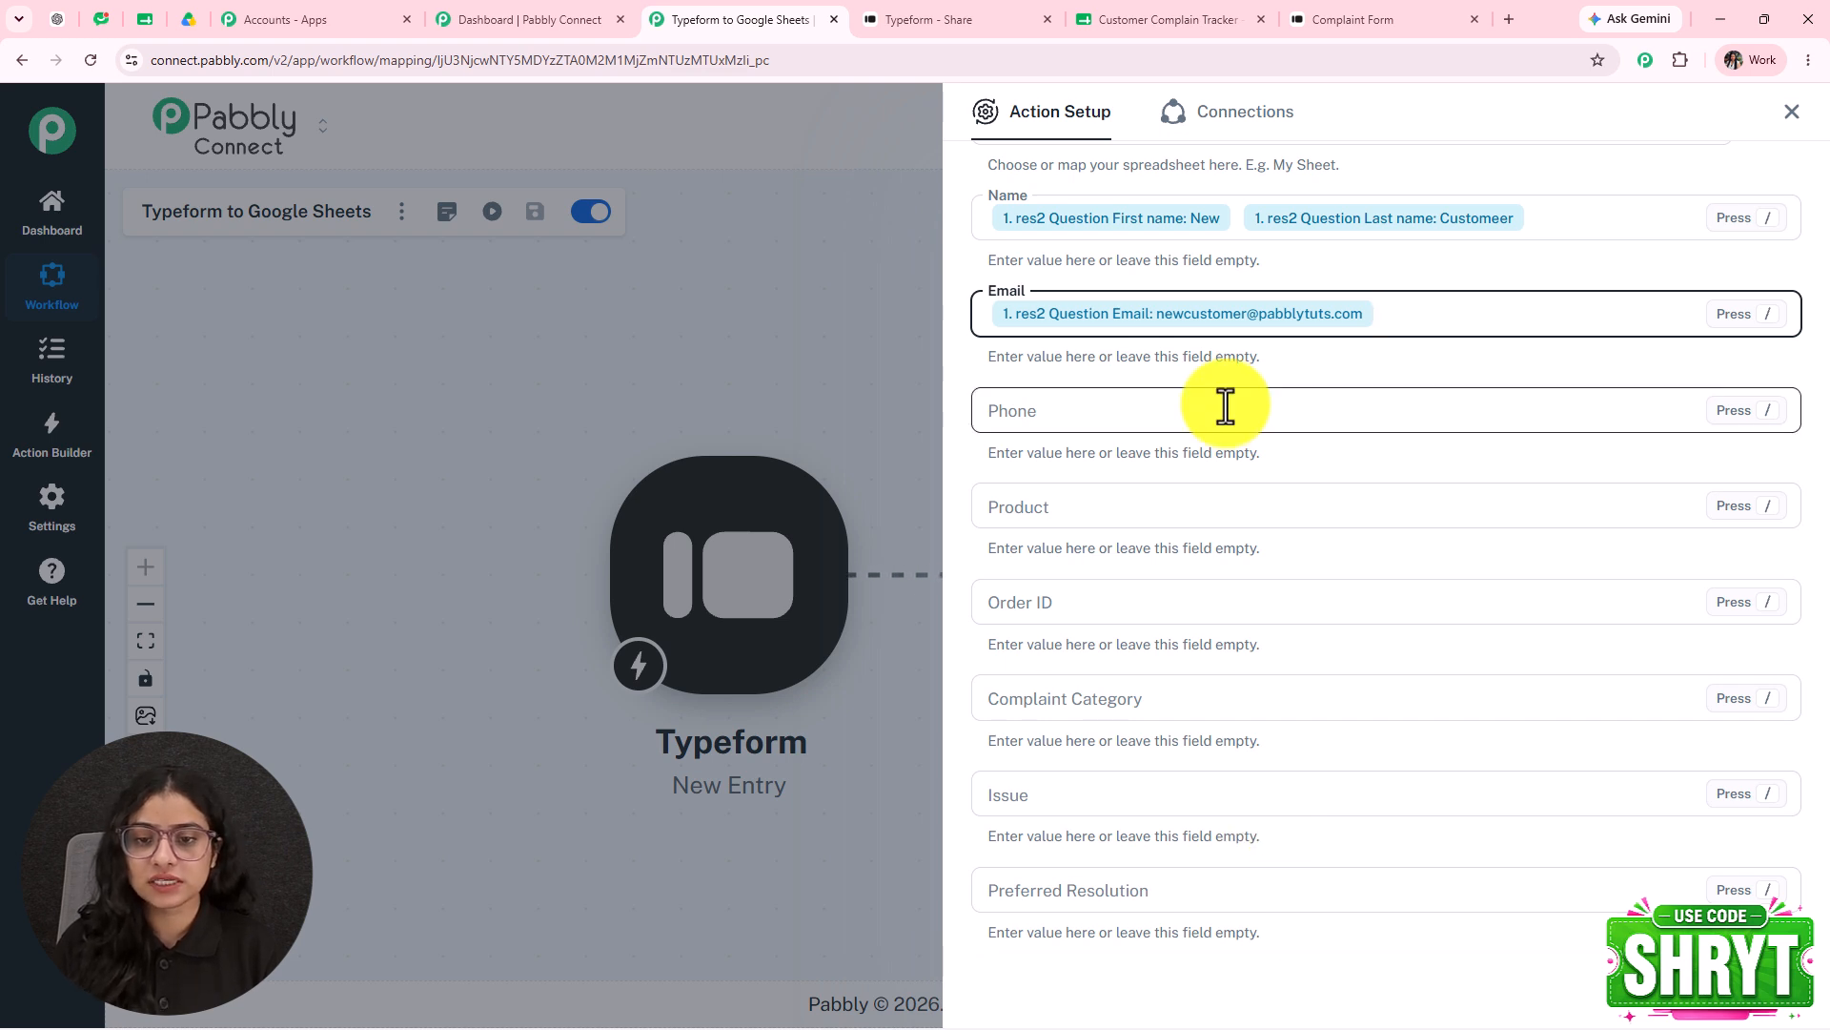
pyautogui.click(1106, 409)
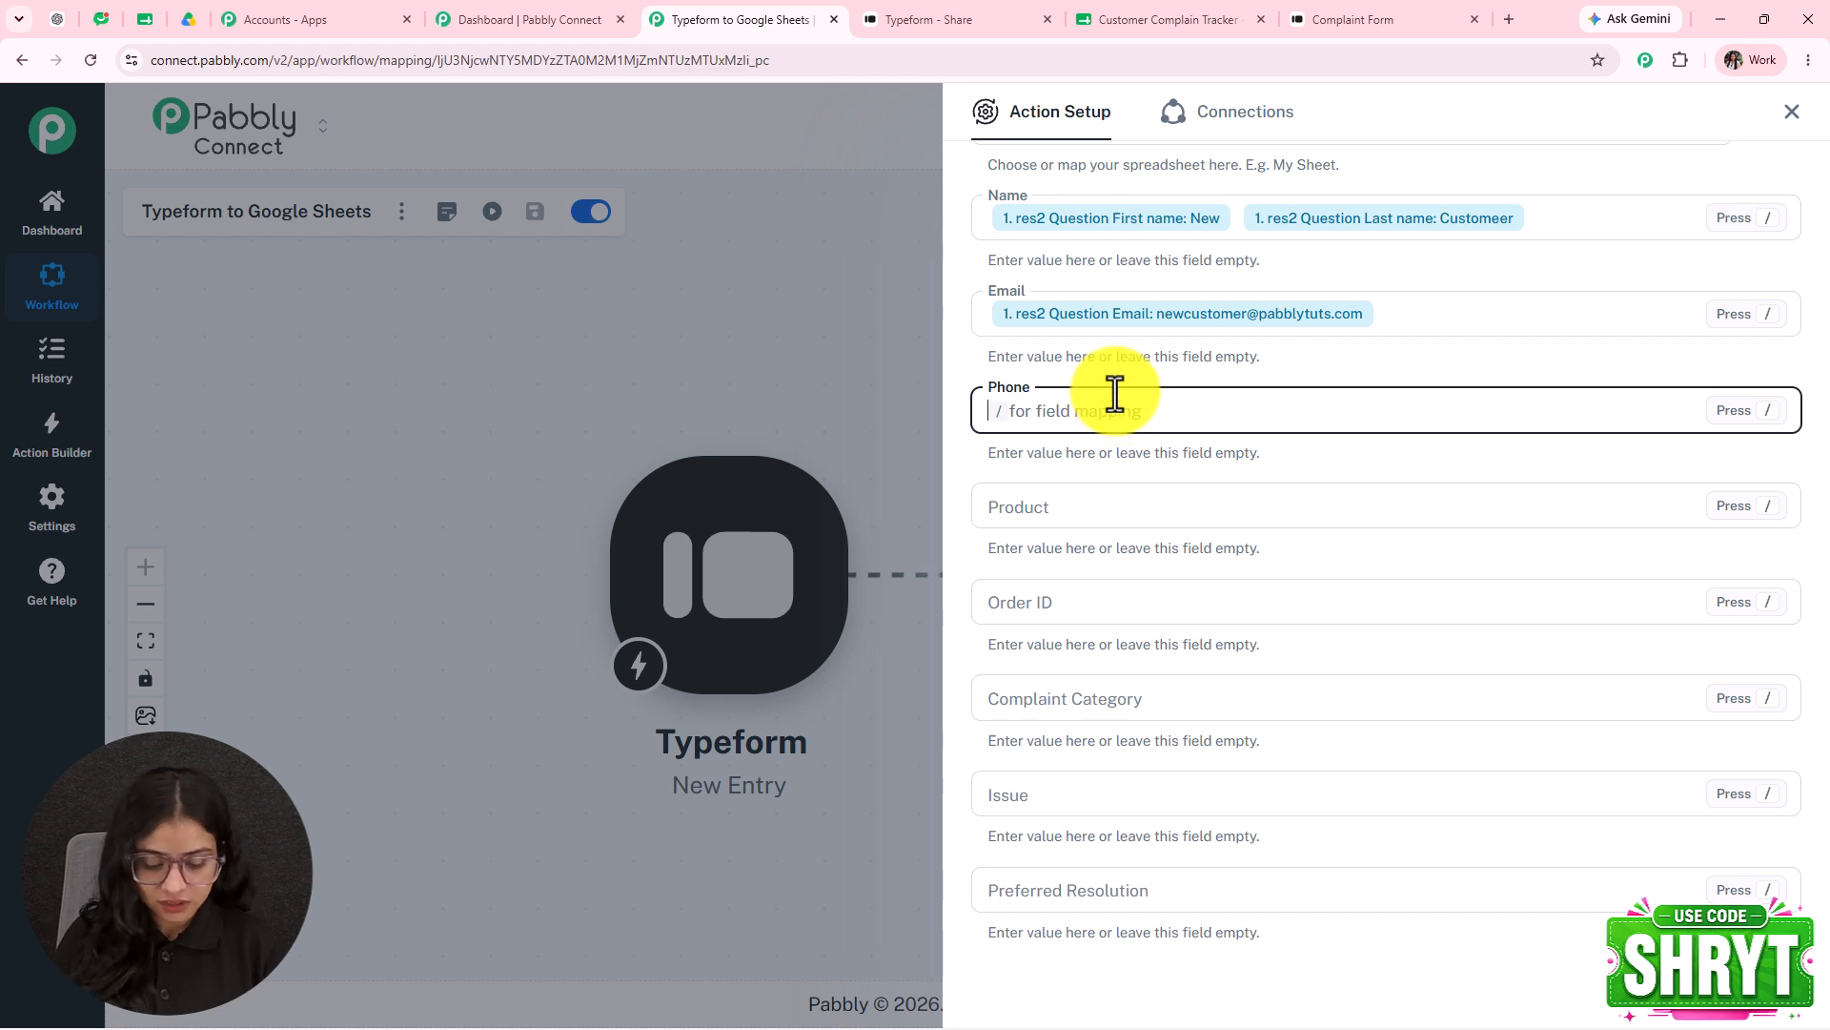
pyautogui.write('/ph')
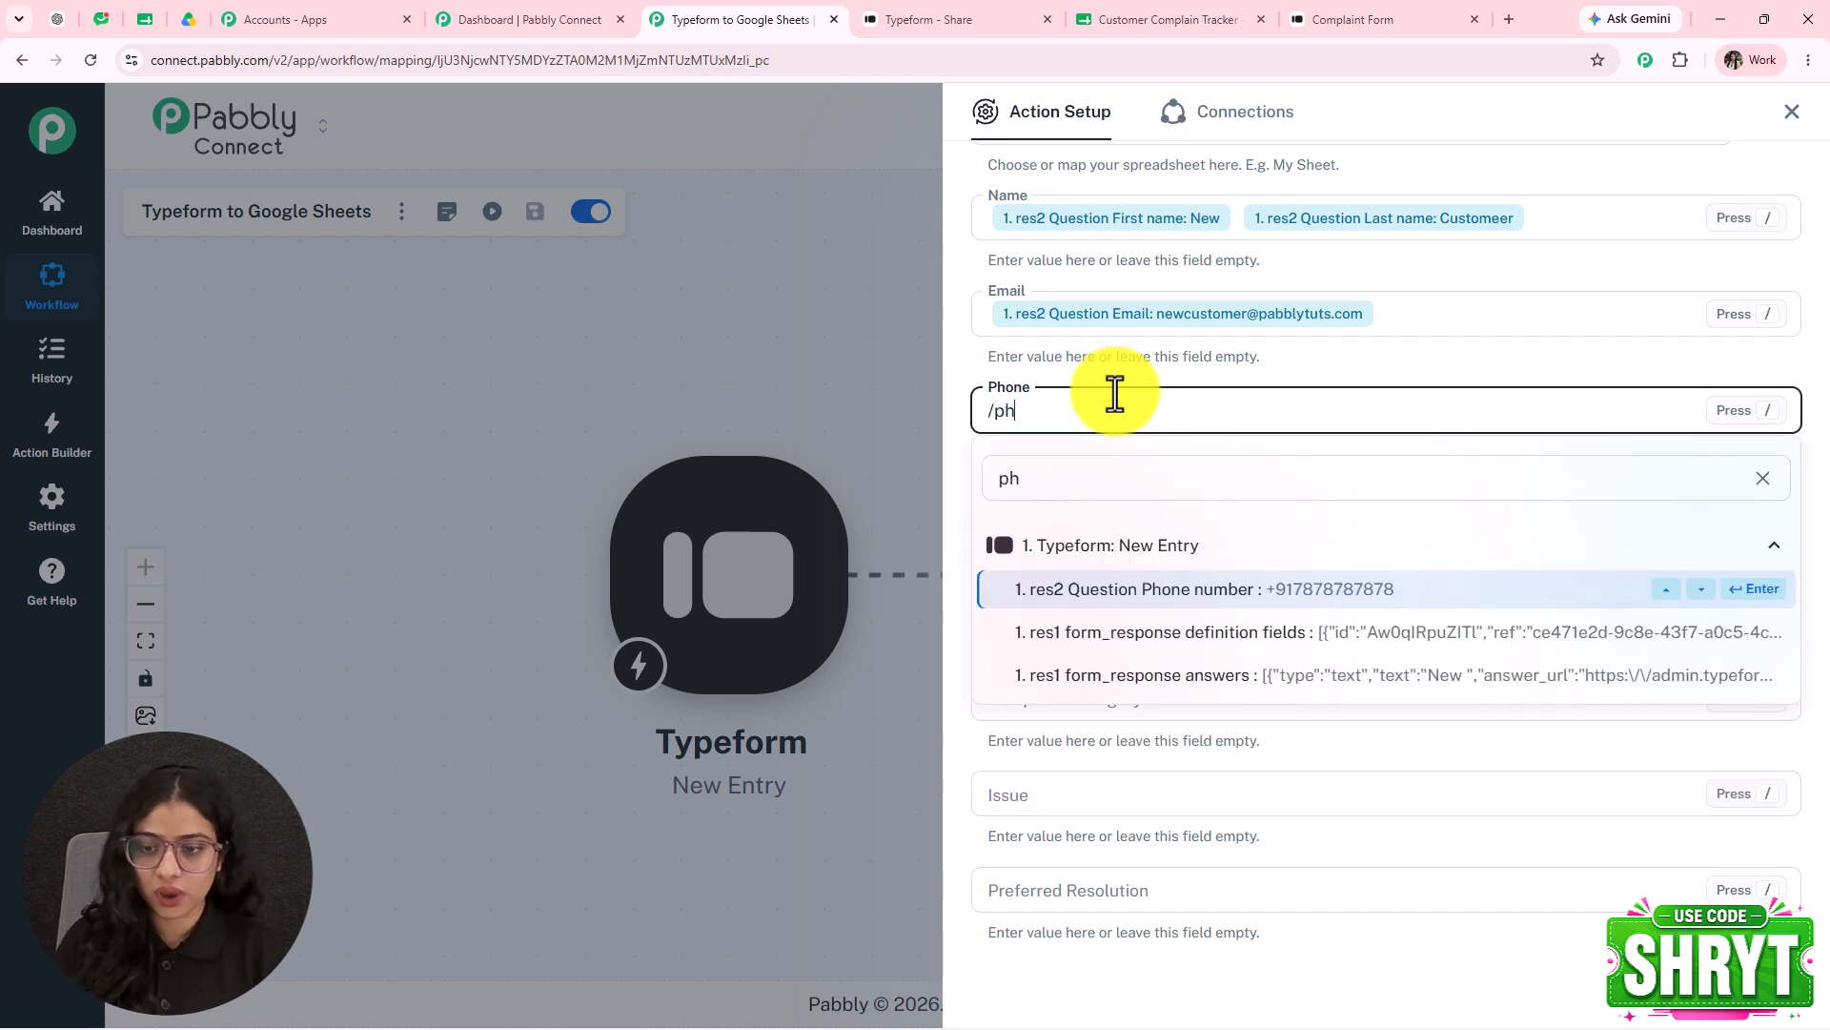
pyautogui.click(1255, 591)
# - Fill the Product field, then save and send a test row to Sheet1!A2:H2
pyautogui.scroll(-1, 1153, 476)
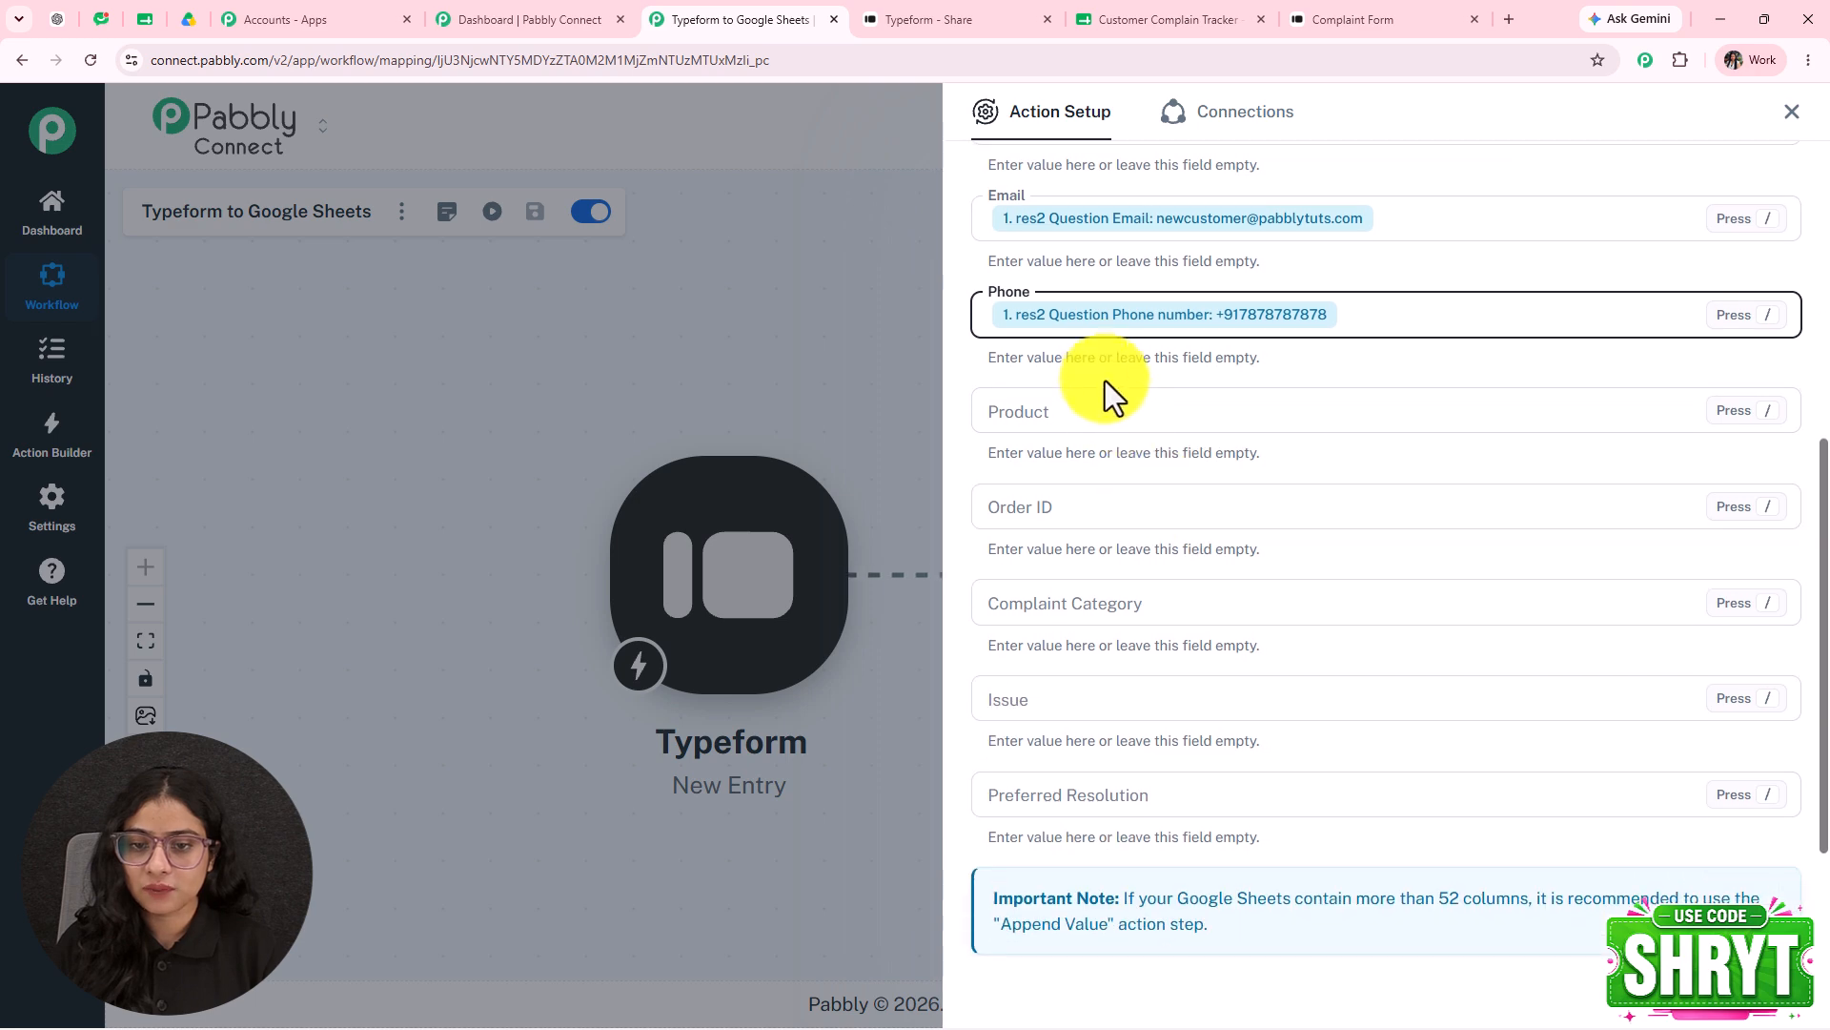
pyautogui.click(1099, 404)
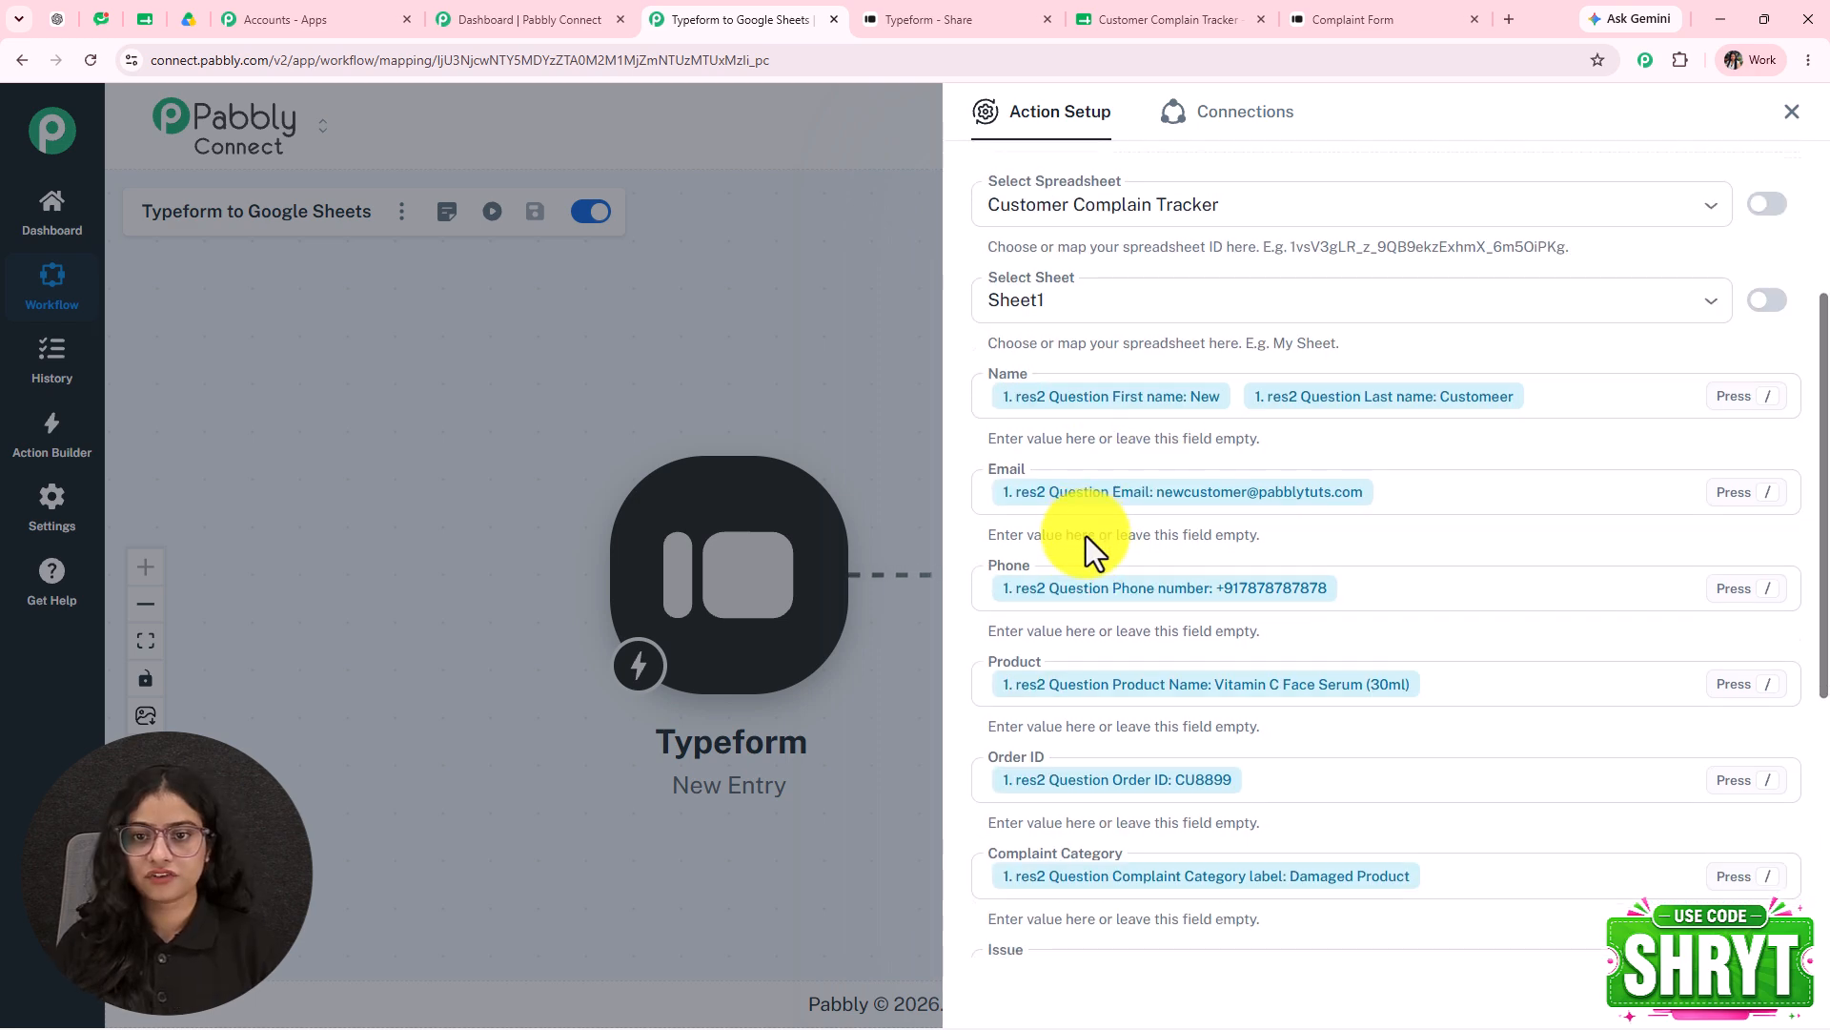
pyautogui.scroll(-5, 1085, 539)
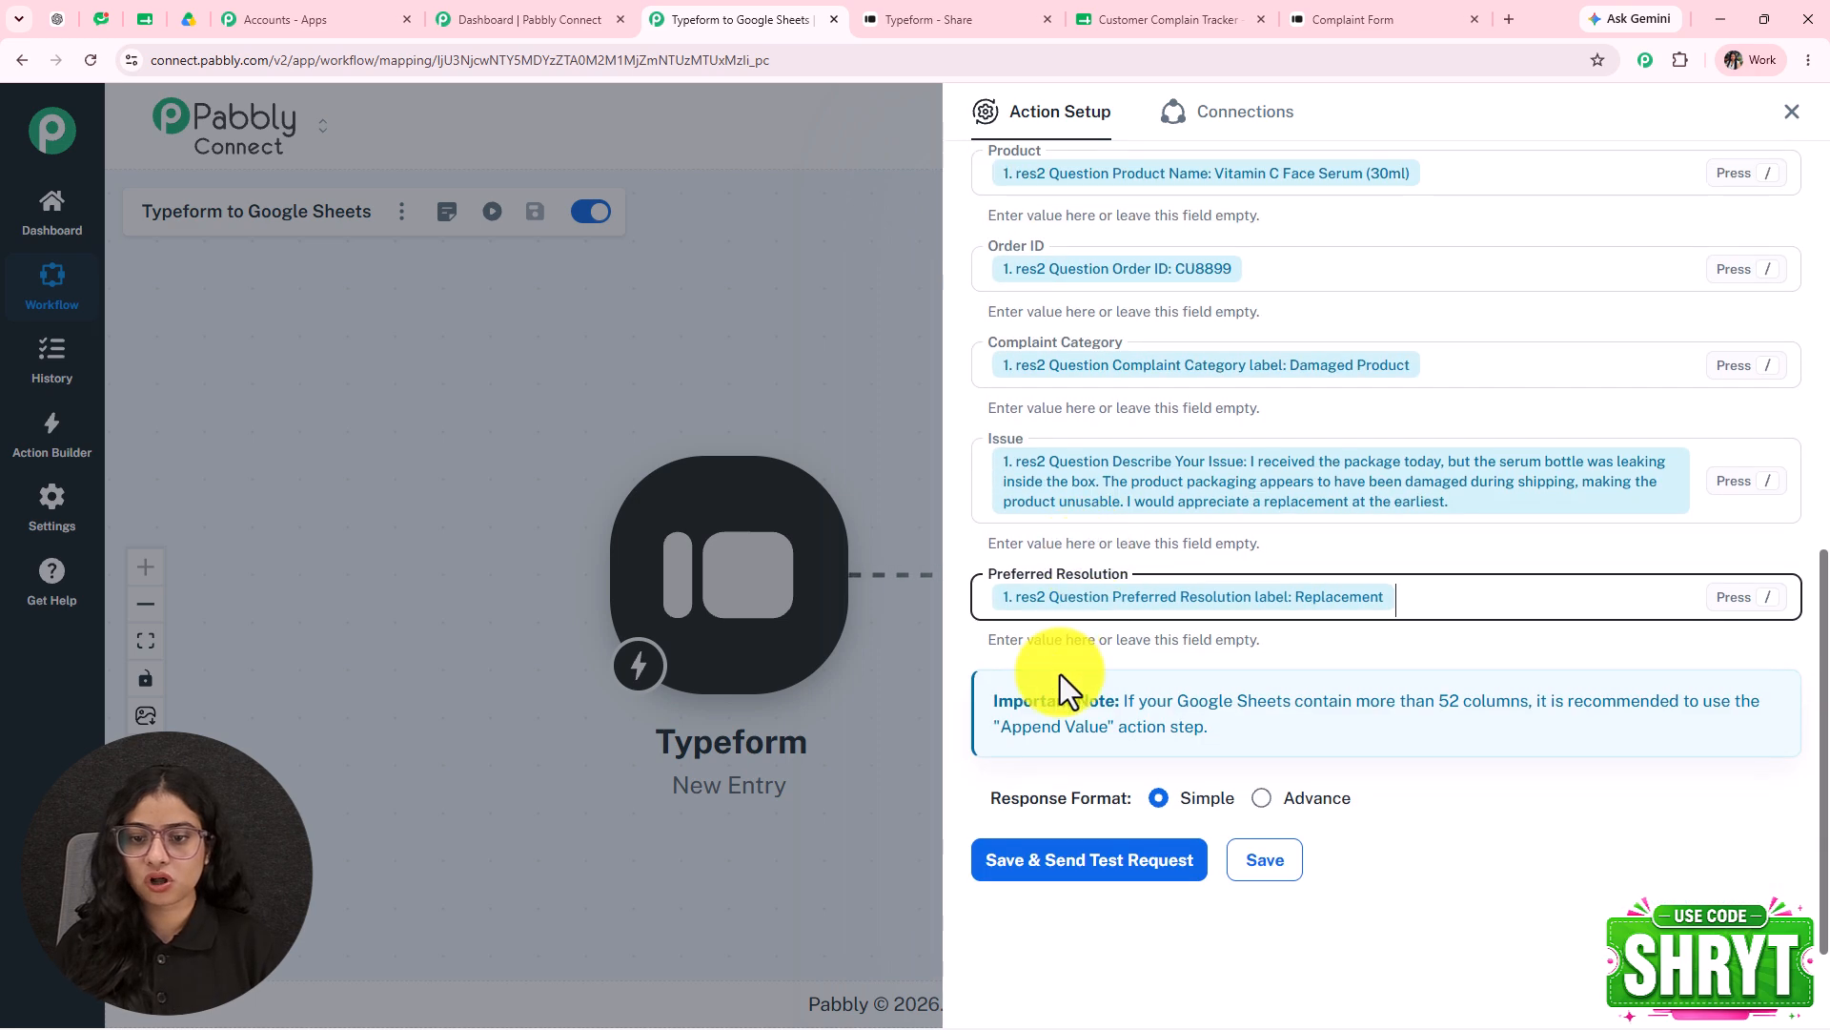
pyautogui.click(1037, 869)
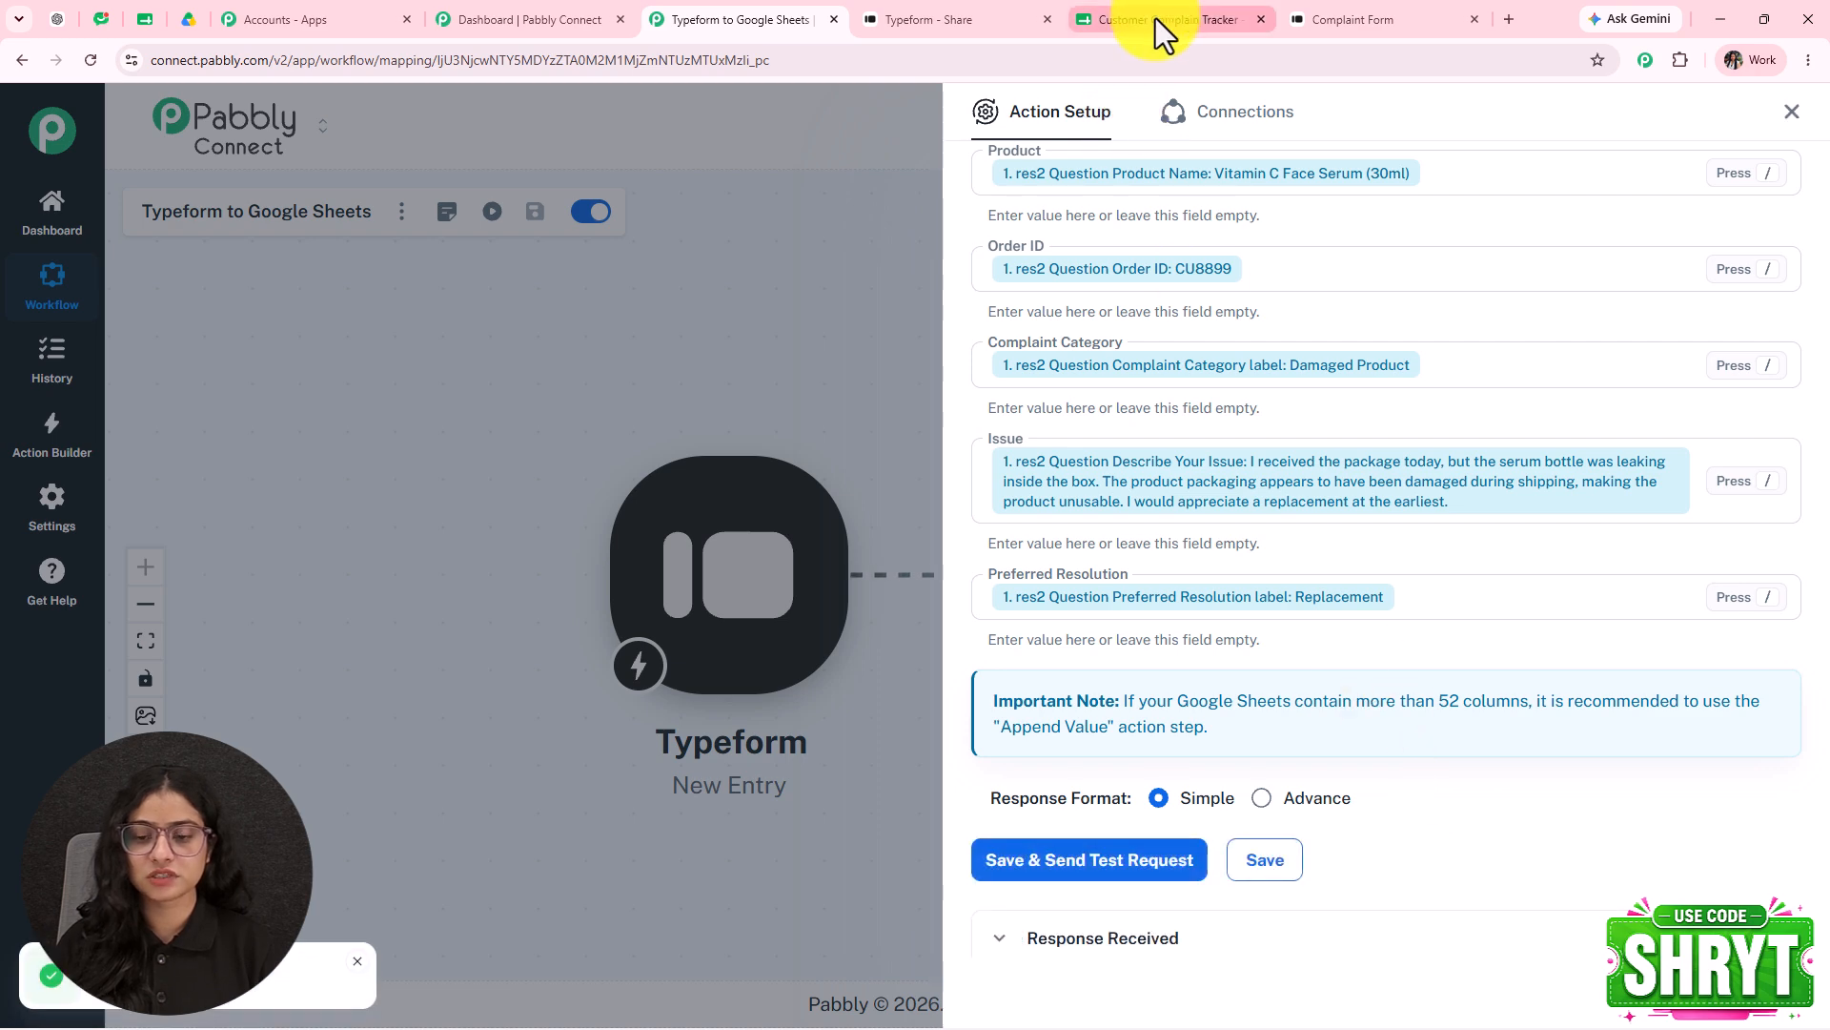
pyautogui.scroll(-5, 1211, 830)
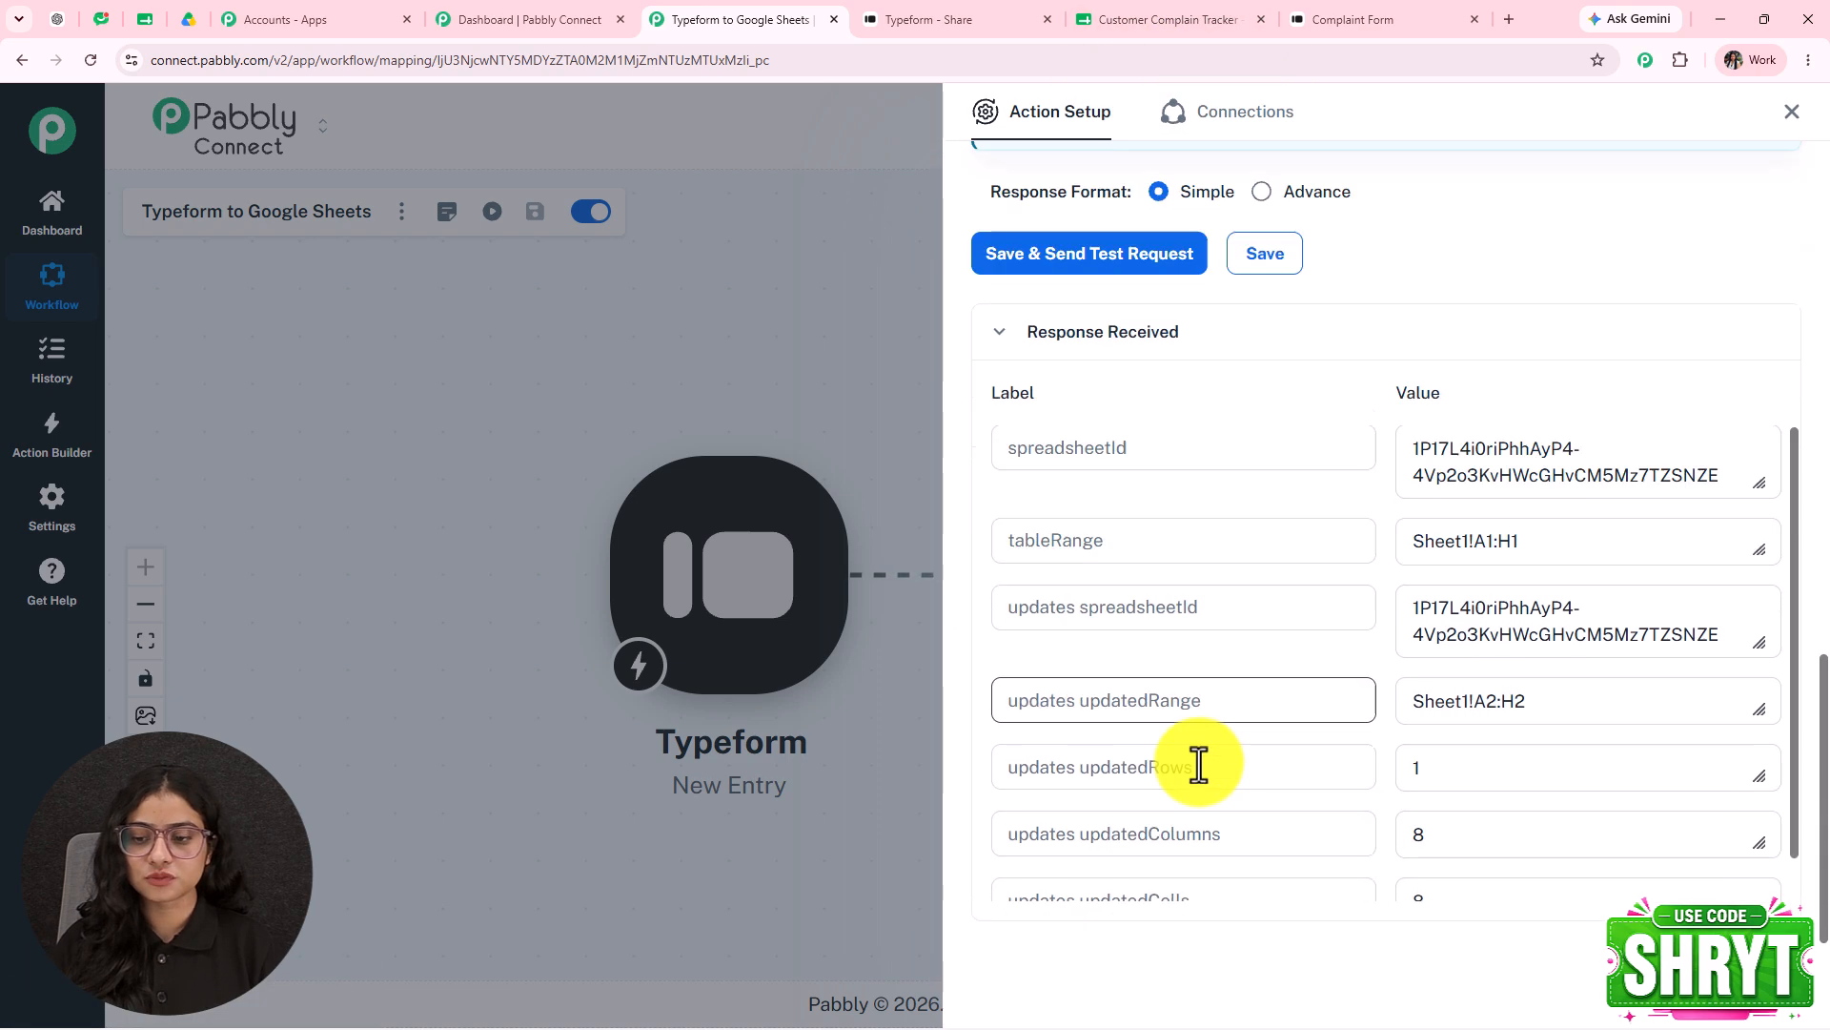
# - Reset row 2's tan fill to white in the Customer Complain Tracker sheet
pyautogui.click(1129, 19)
pyautogui.click(27, 322)
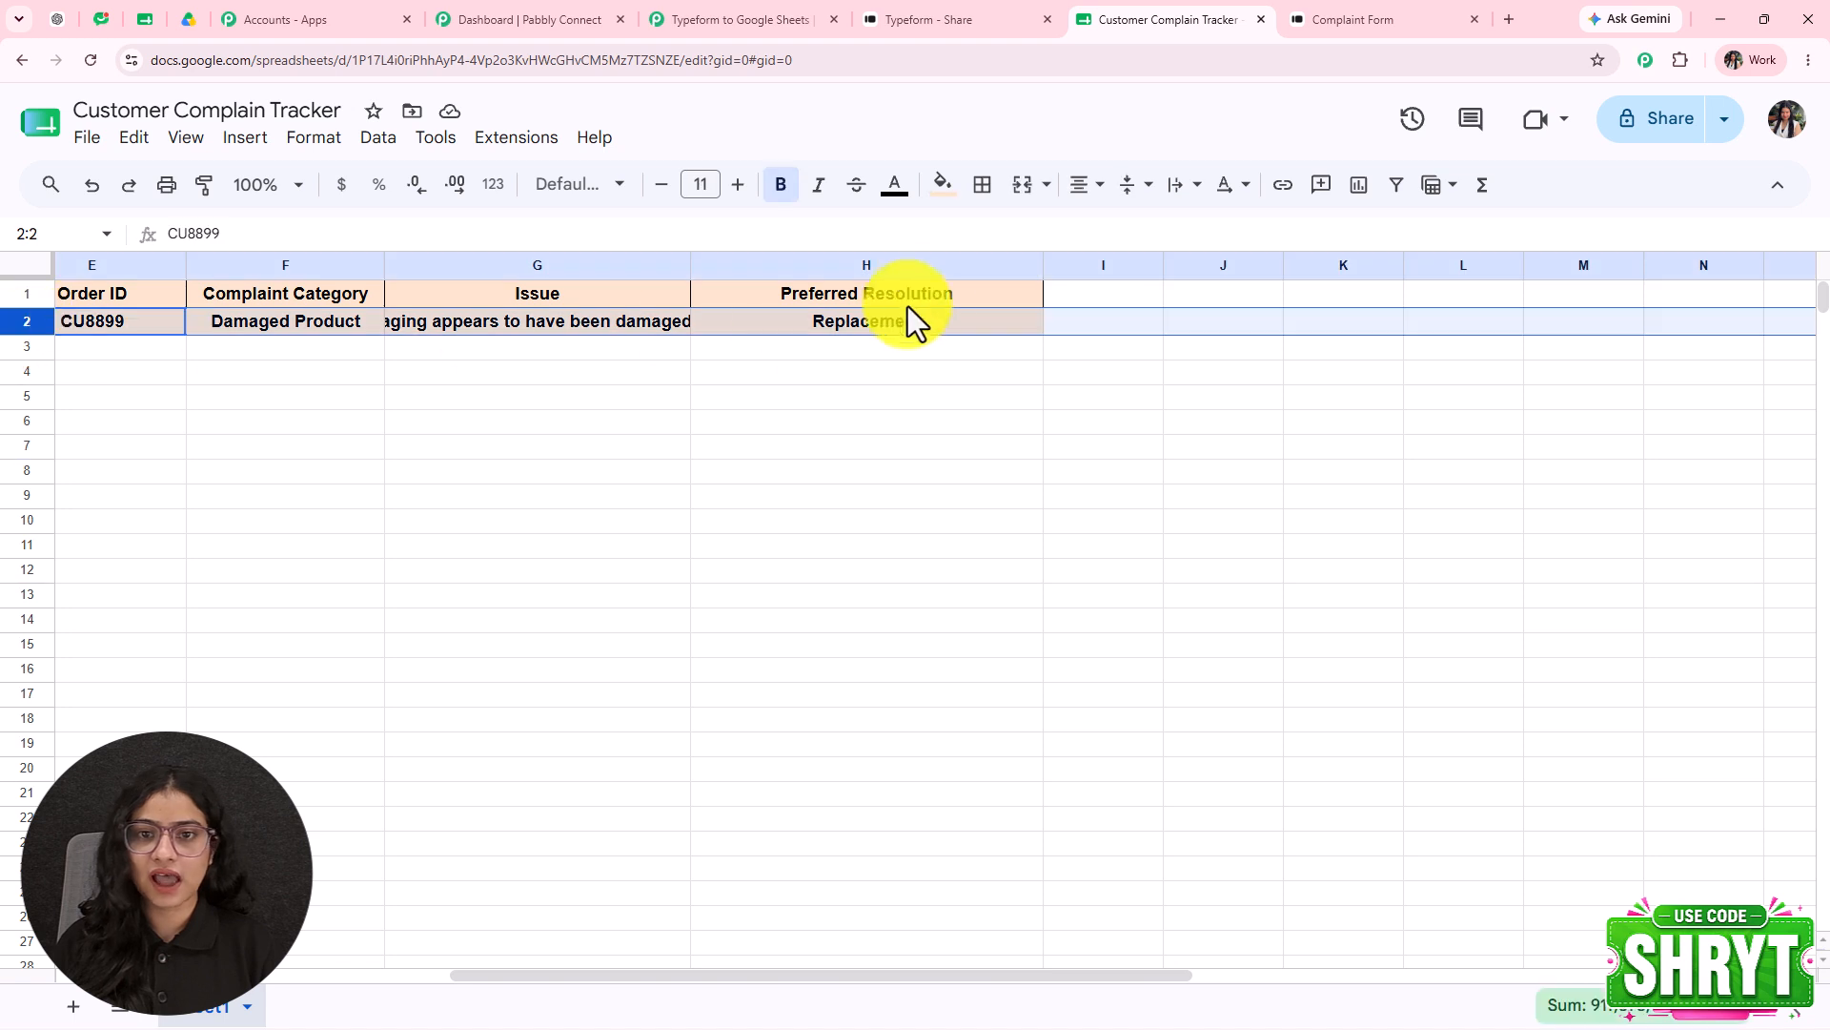
pyautogui.click(942, 184)
pyautogui.click(1182, 262)
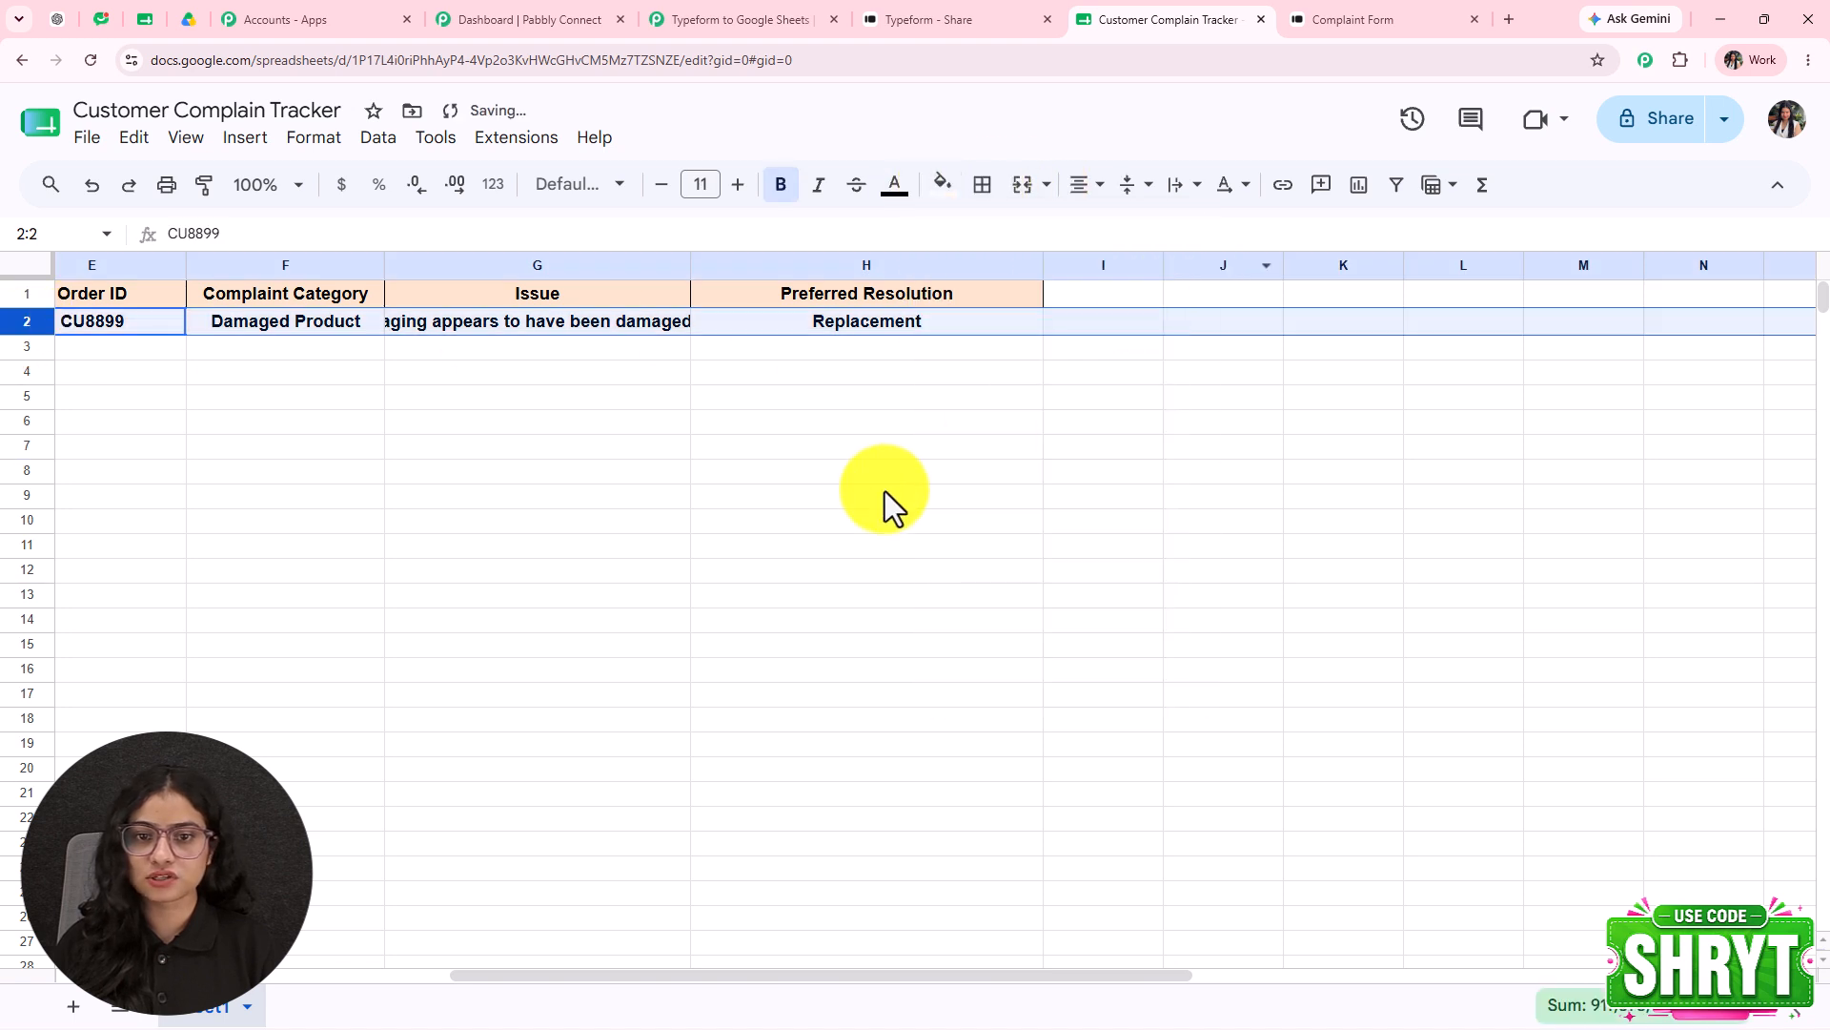
pyautogui.click(962, 495)
# - Widen column D for the Product text and column B for the full email
pyautogui.moveTo(734, 974); pyautogui.dragTo(314, 976)
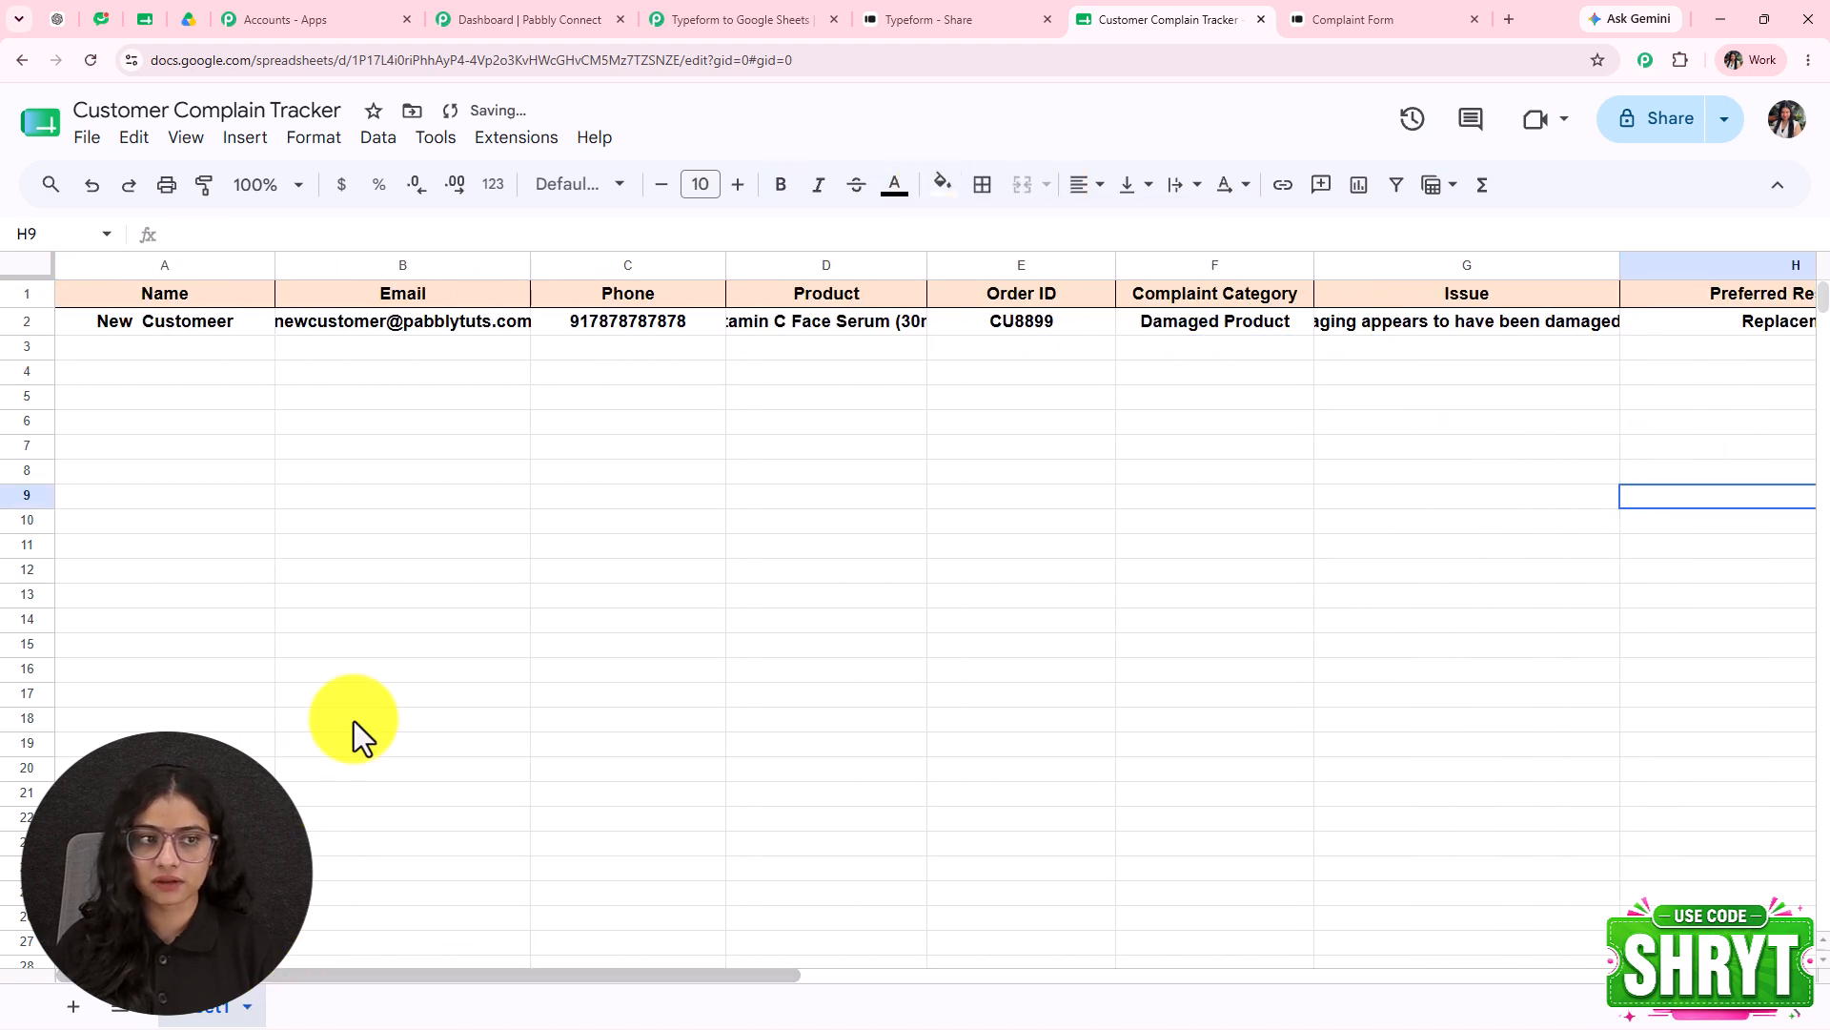
pyautogui.moveTo(927, 271); pyautogui.dragTo(980, 274)
pyautogui.click(944, 526)
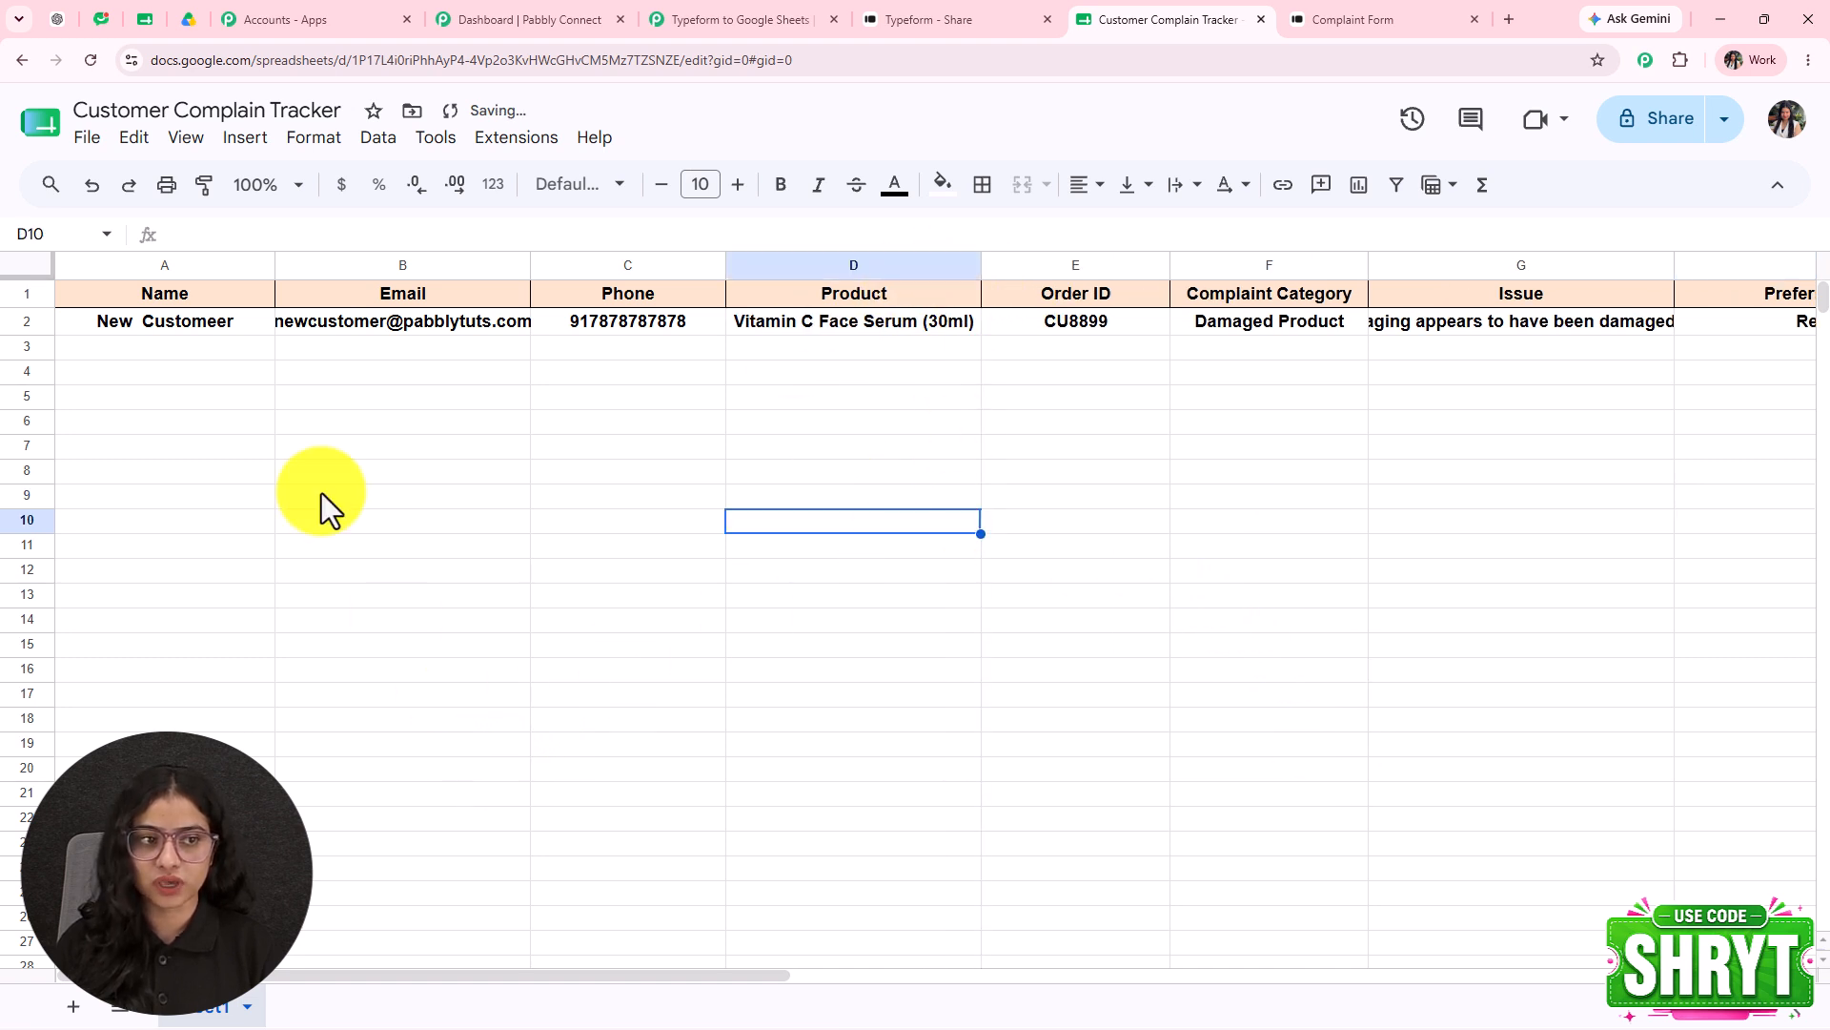
pyautogui.moveTo(550, 267); pyautogui.dragTo(551, 267)
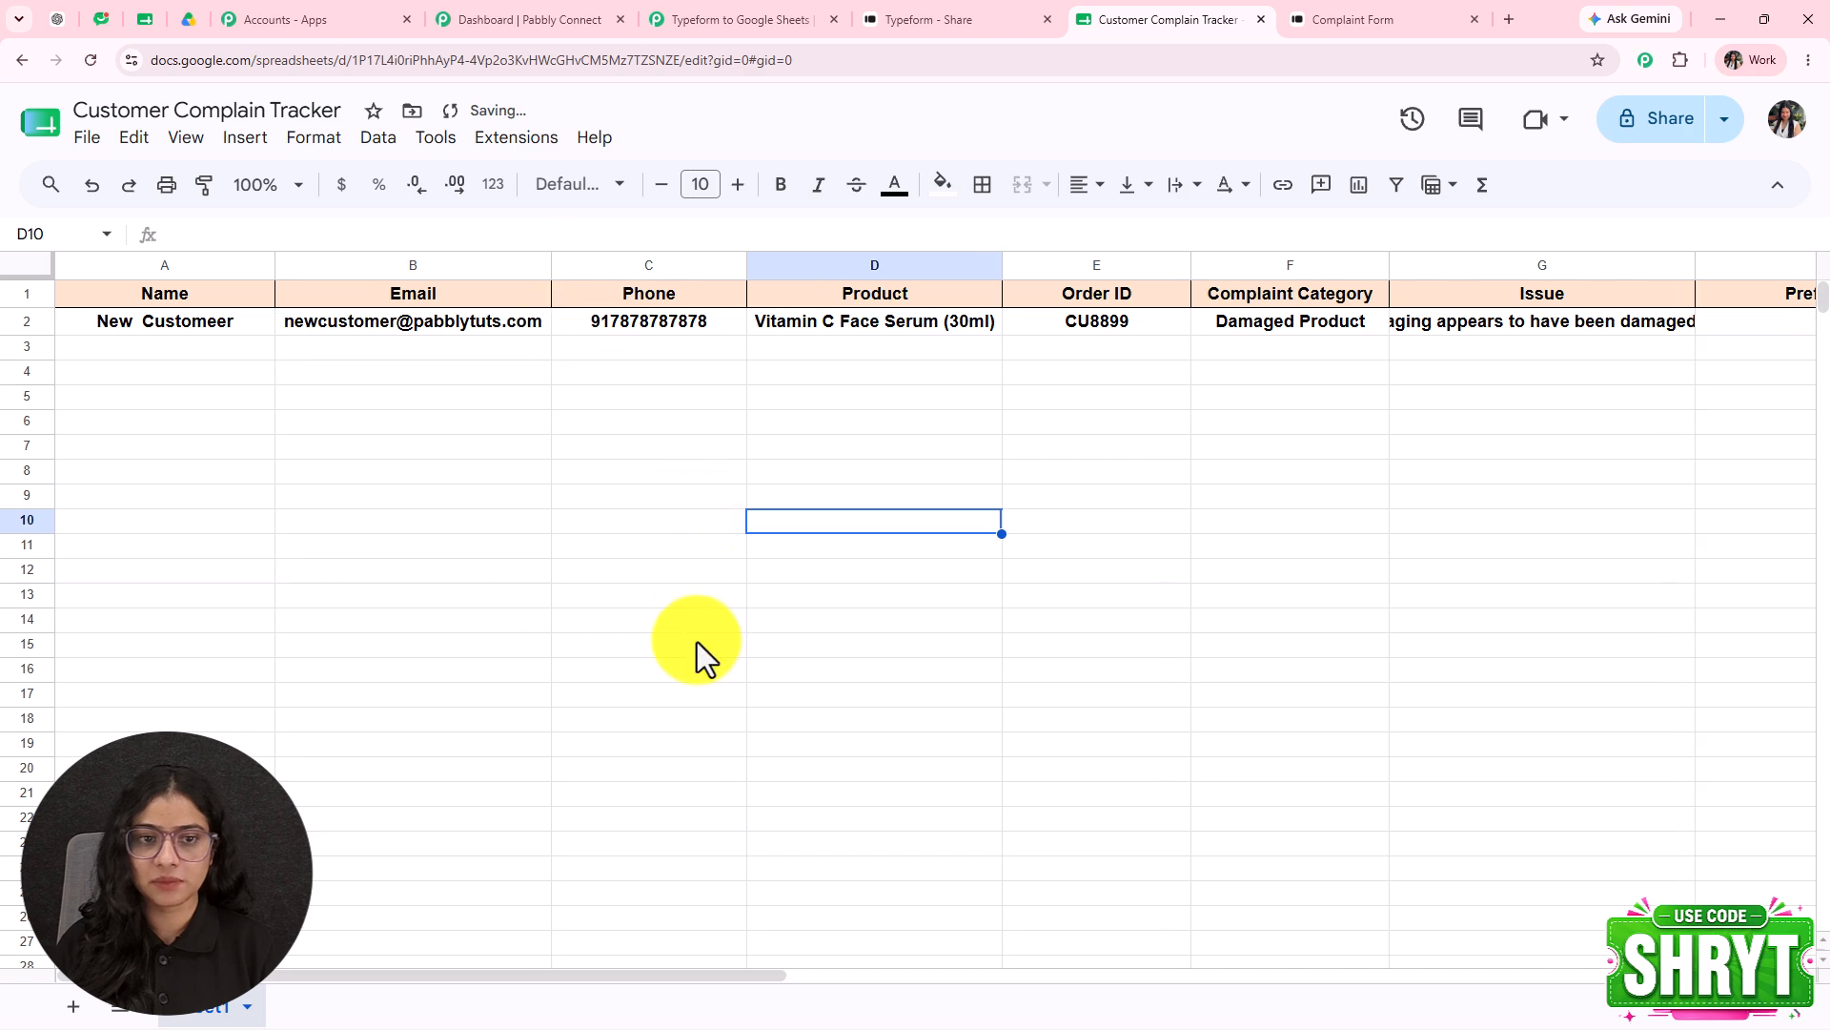
pyautogui.moveTo(671, 970); pyautogui.dragTo(493, 914)
pyautogui.click(938, 14)
# - Close the Google Sheets action setup to show the whole workflow, and widen the sheet's Issue column
pyautogui.click(739, 19)
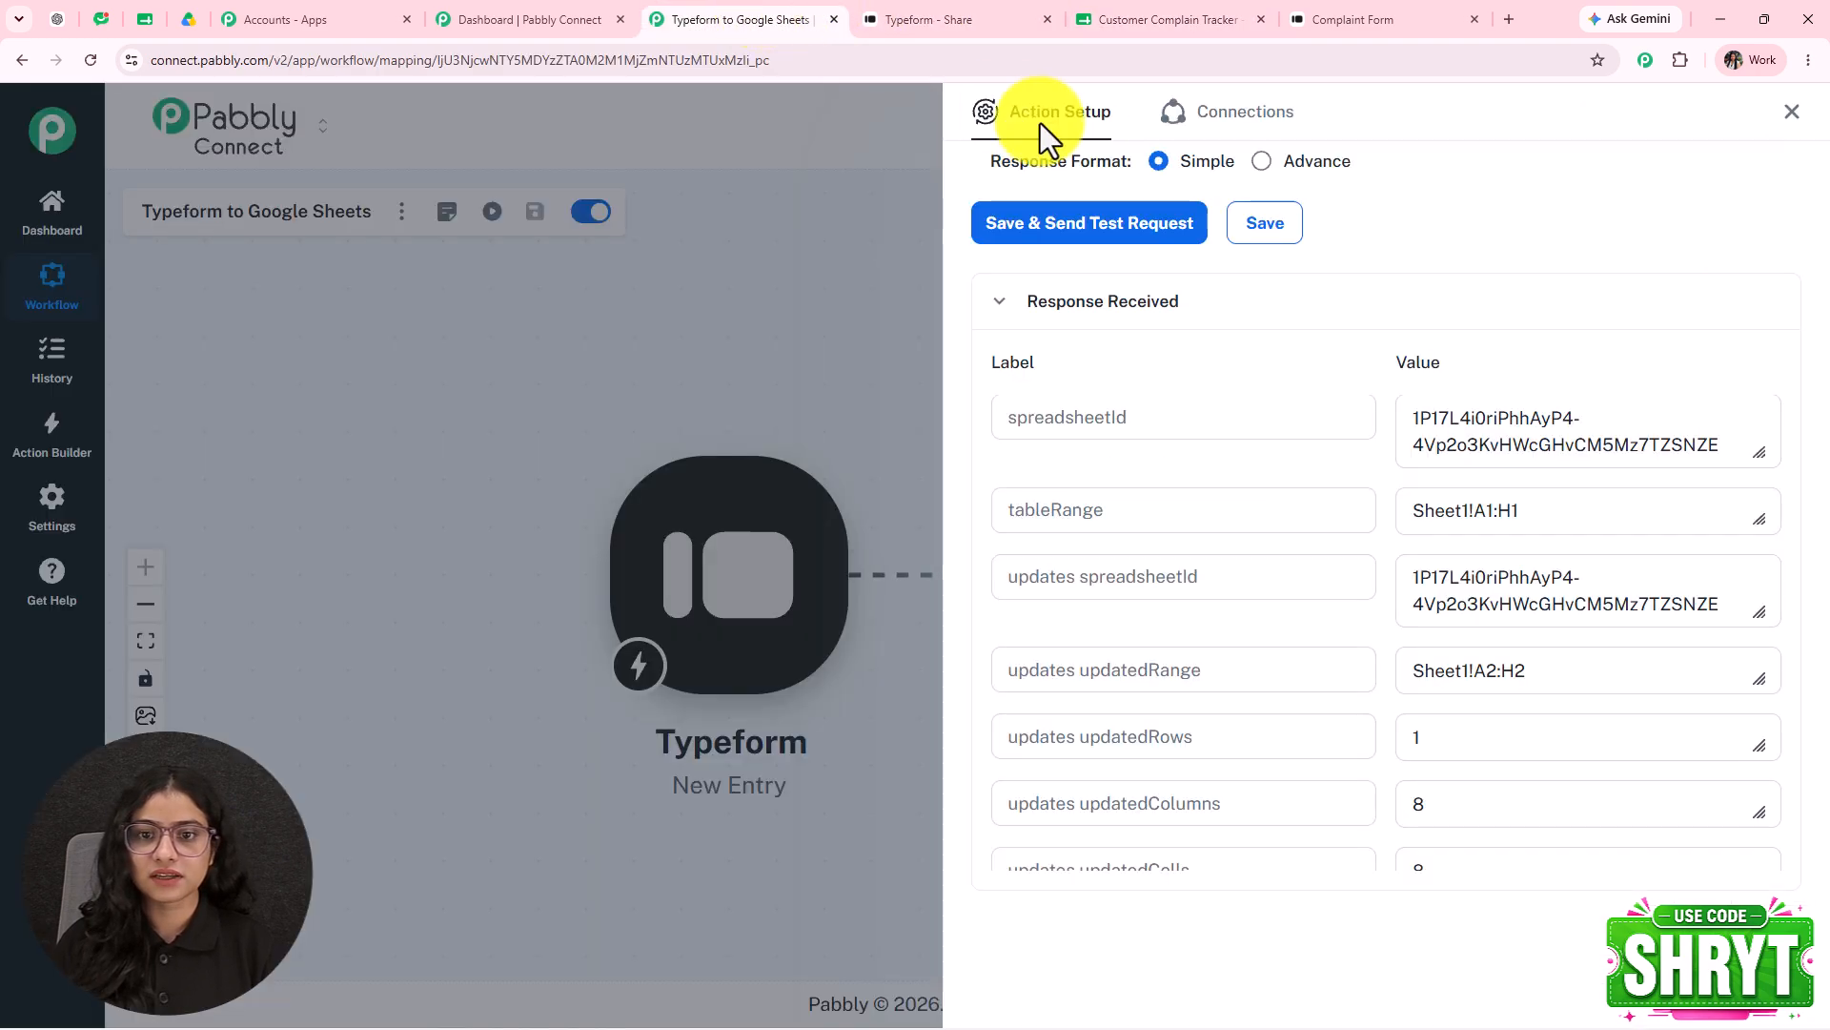
pyautogui.click(1798, 110)
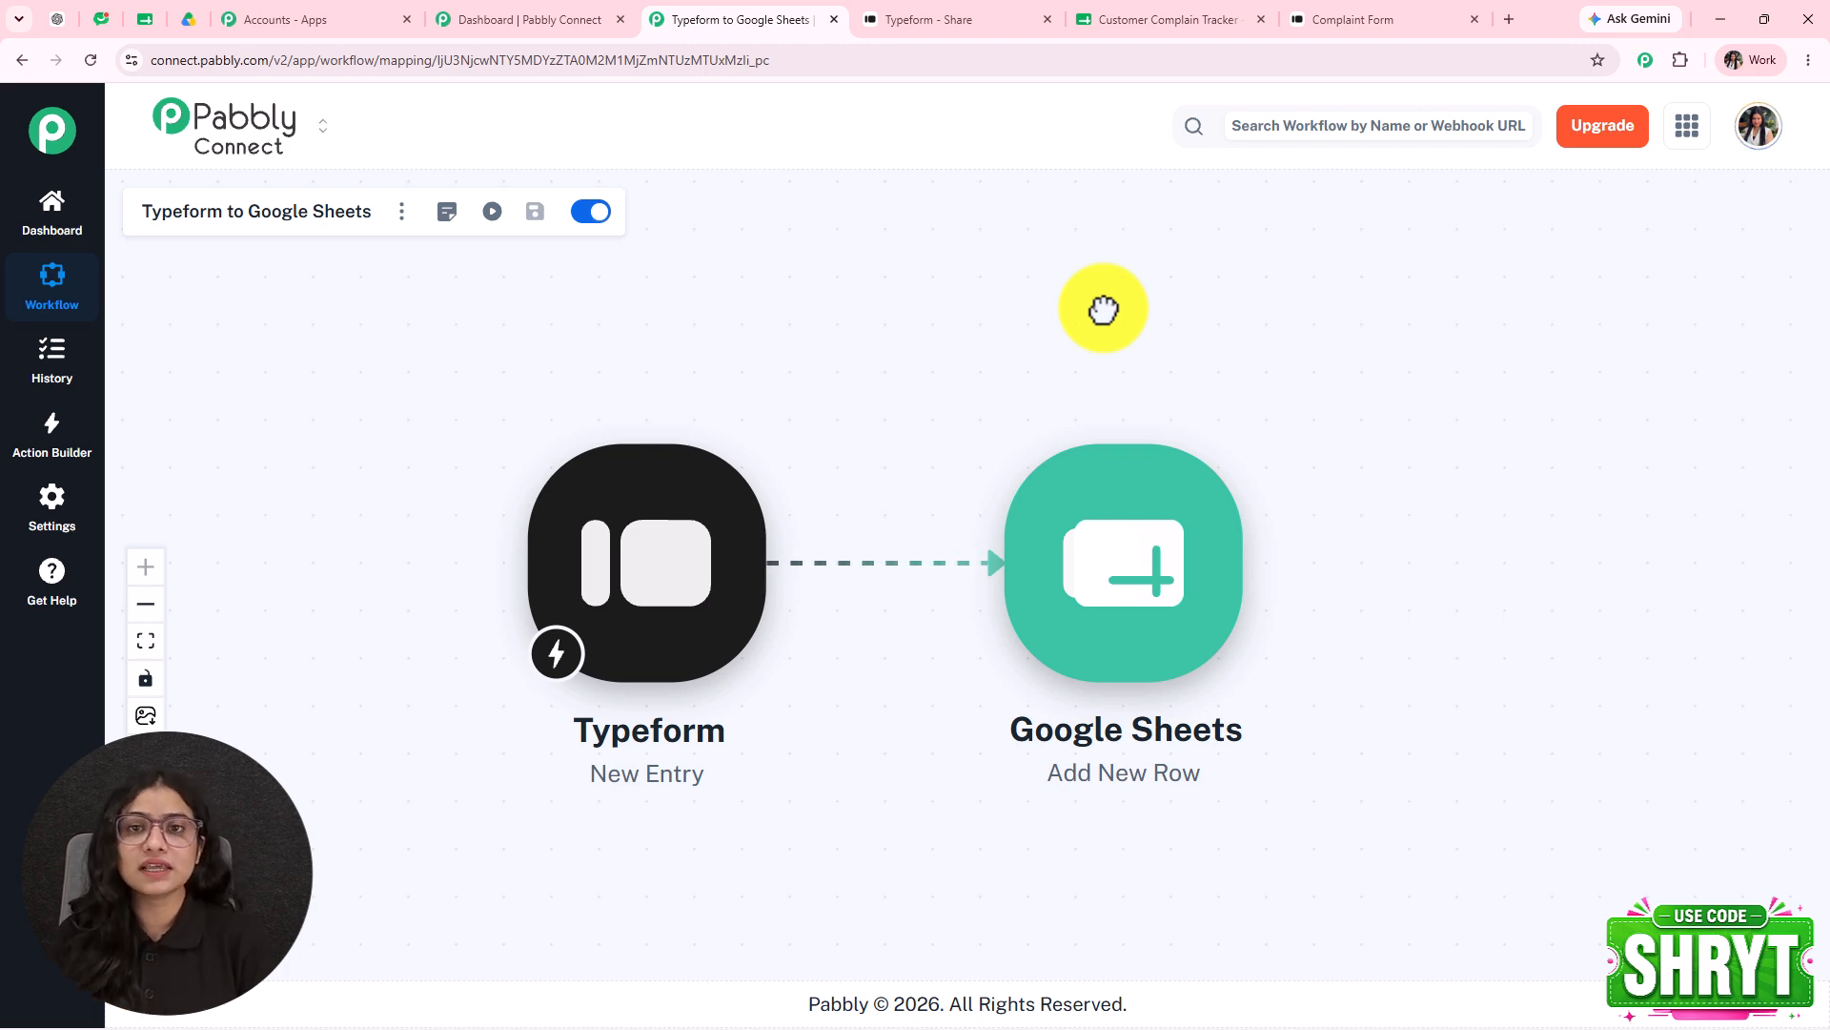
pyautogui.click(1191, 20)
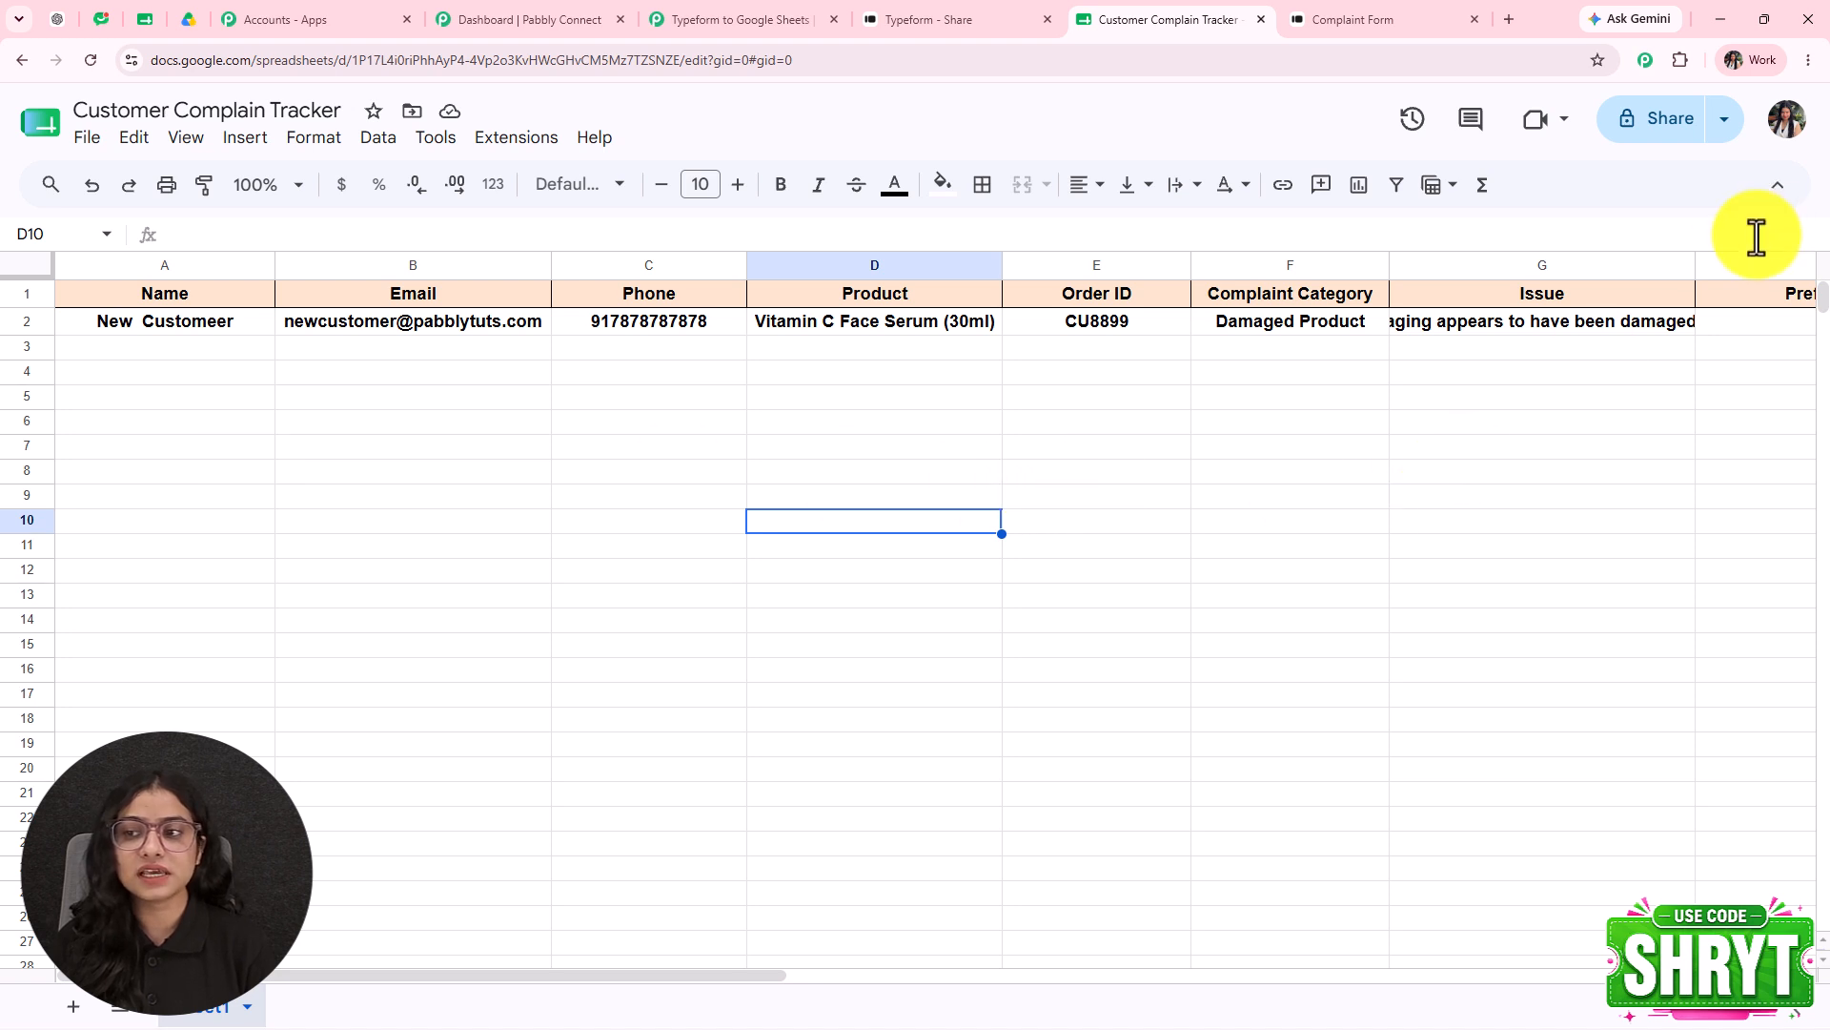
pyautogui.moveTo(1696, 270); pyautogui.dragTo(1816, 269)
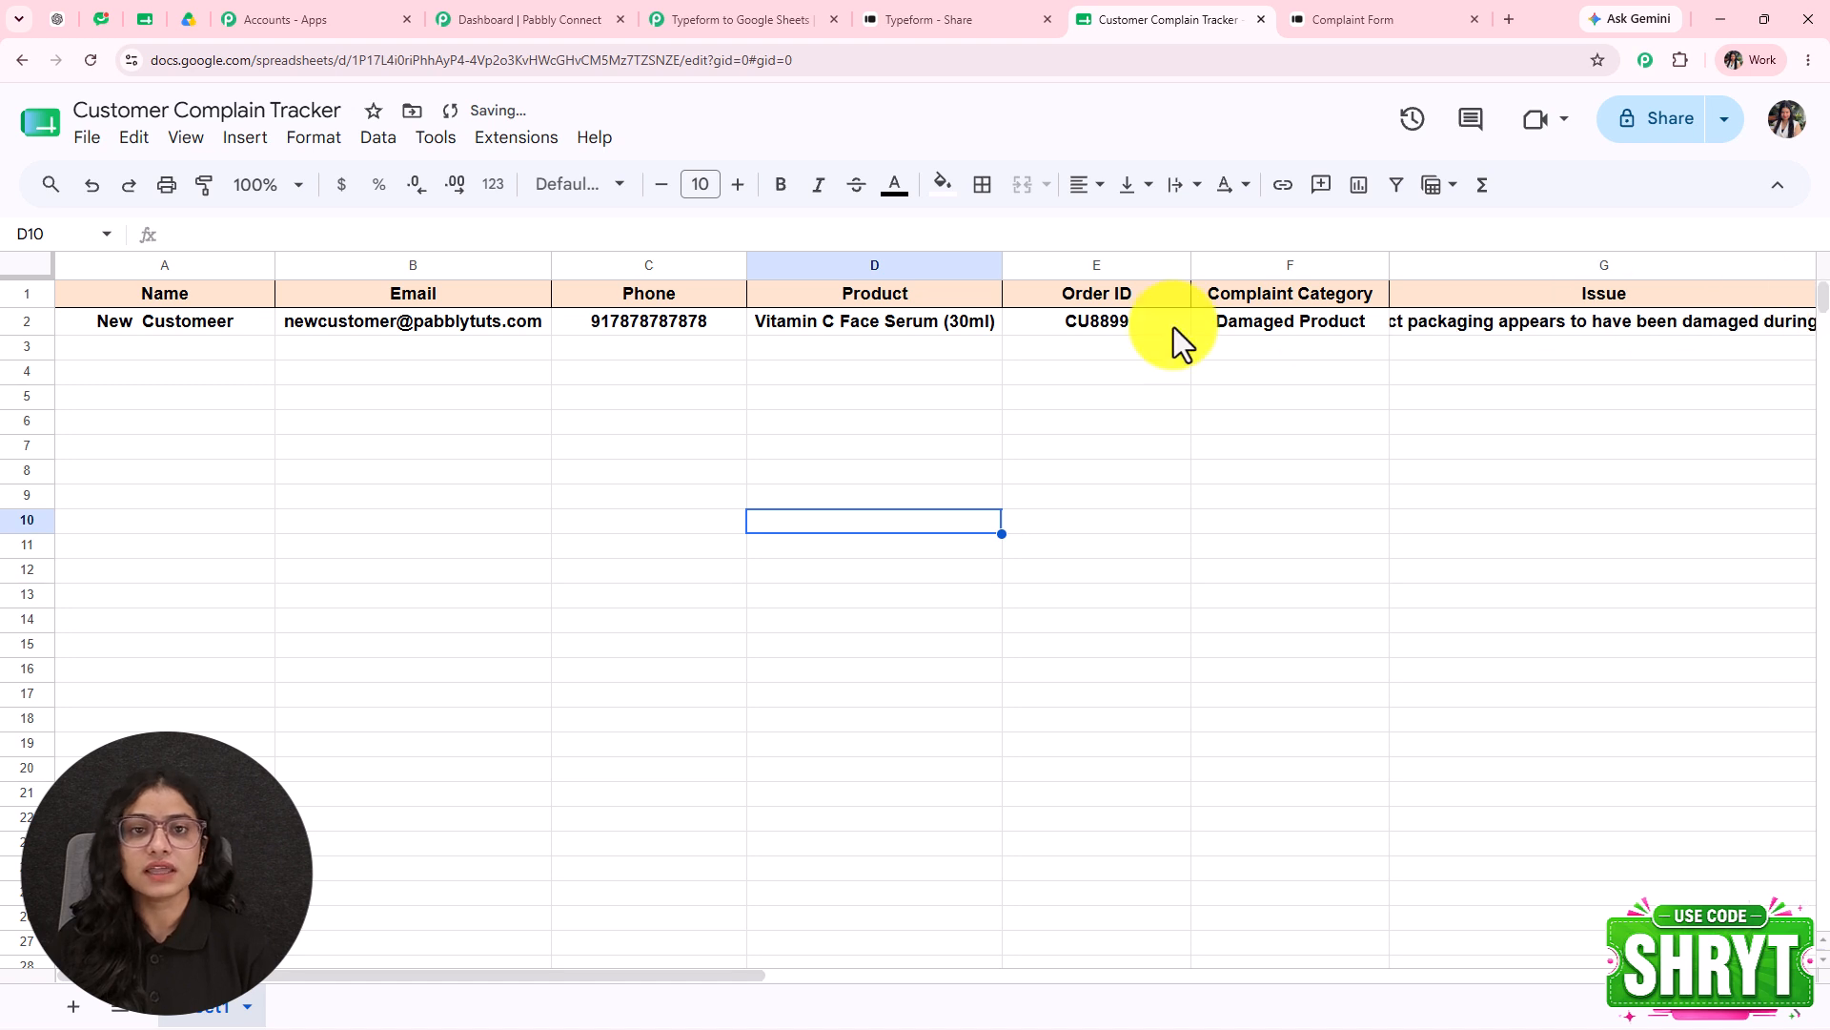
pyautogui.click(751, 21)
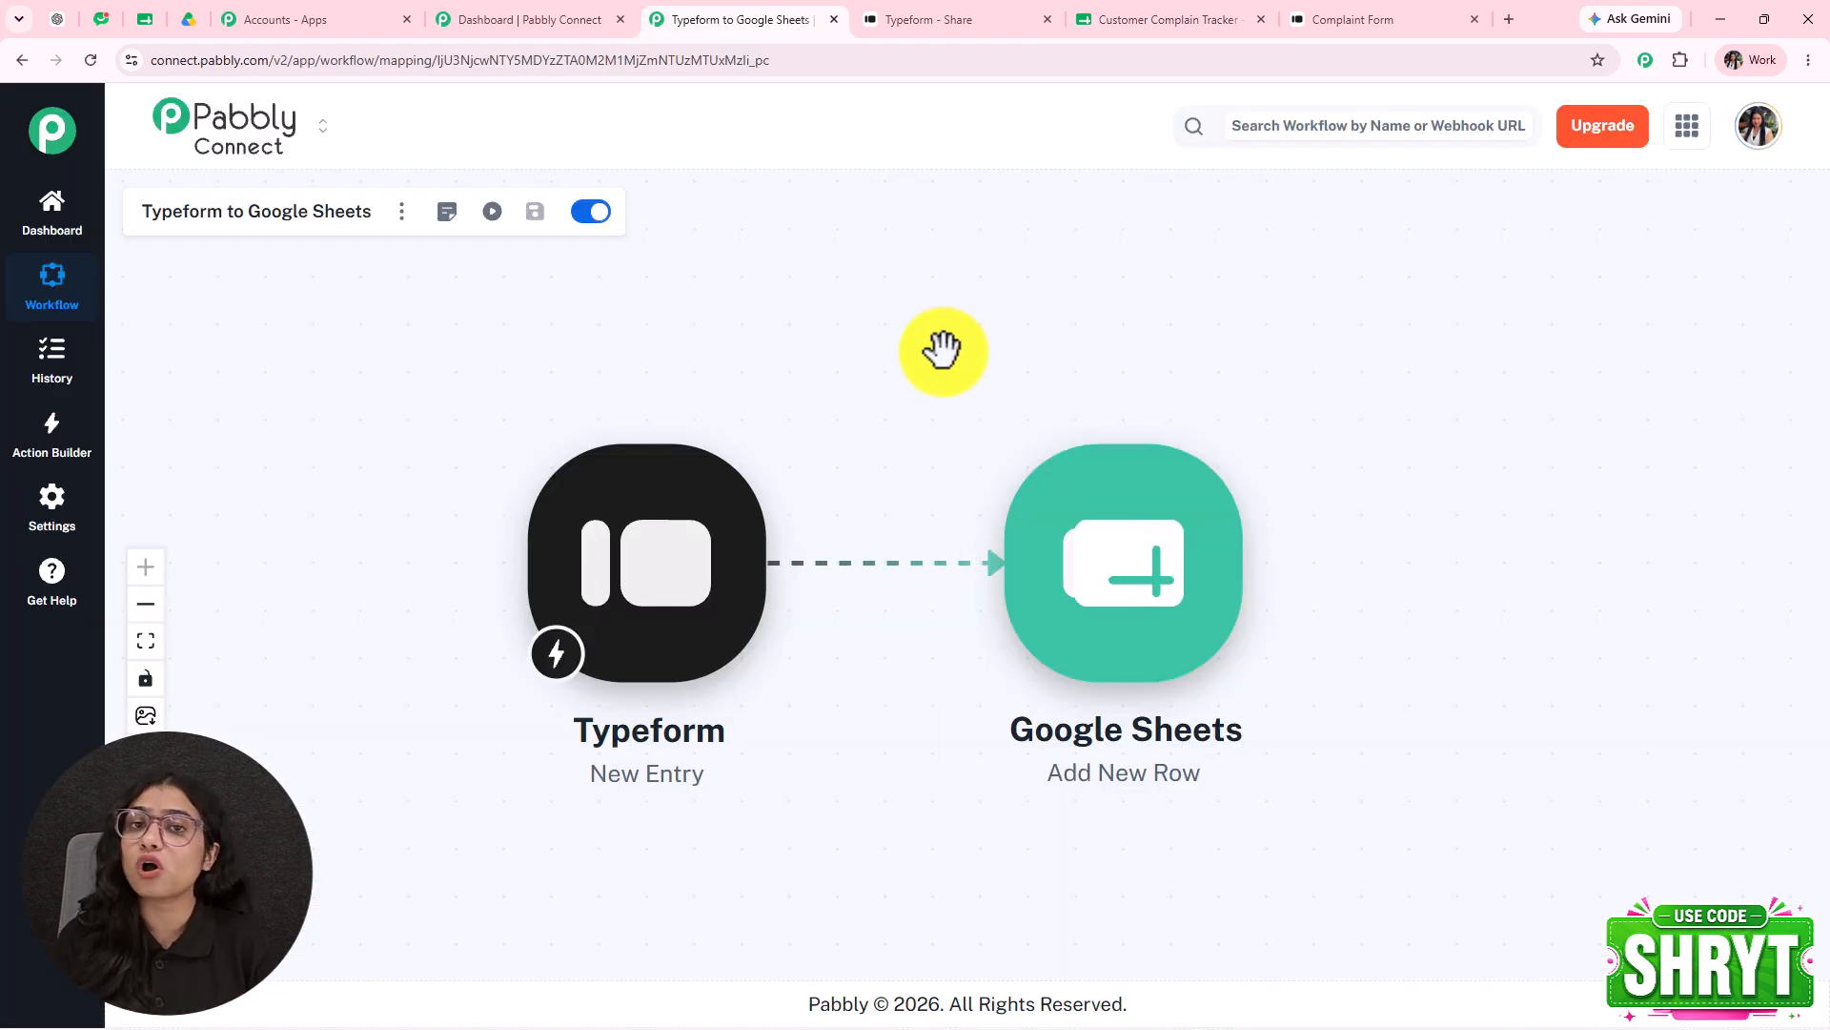